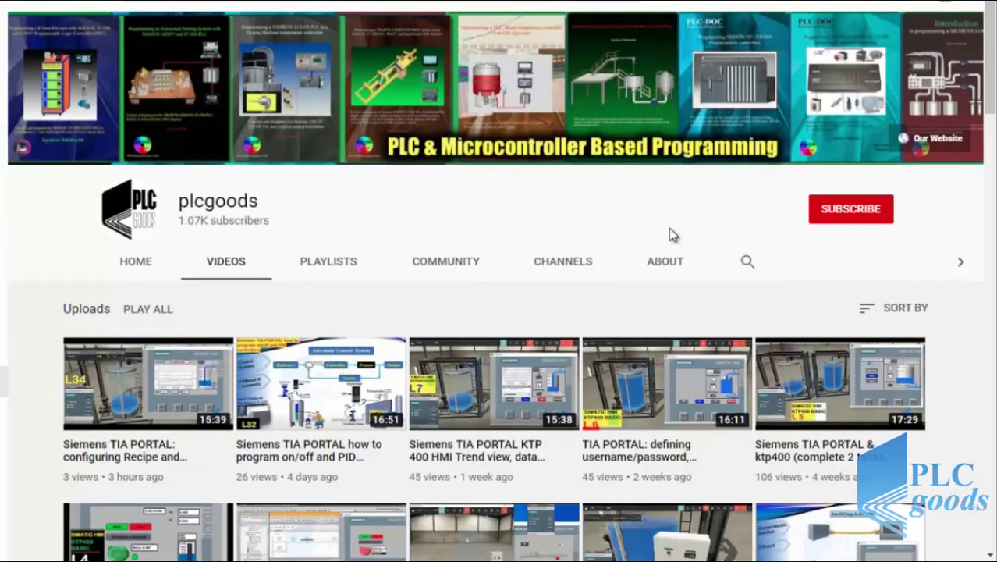
Step: Scroll down through the plcgoods Videos tab and back up
scroll(669, 228, "down", 1)
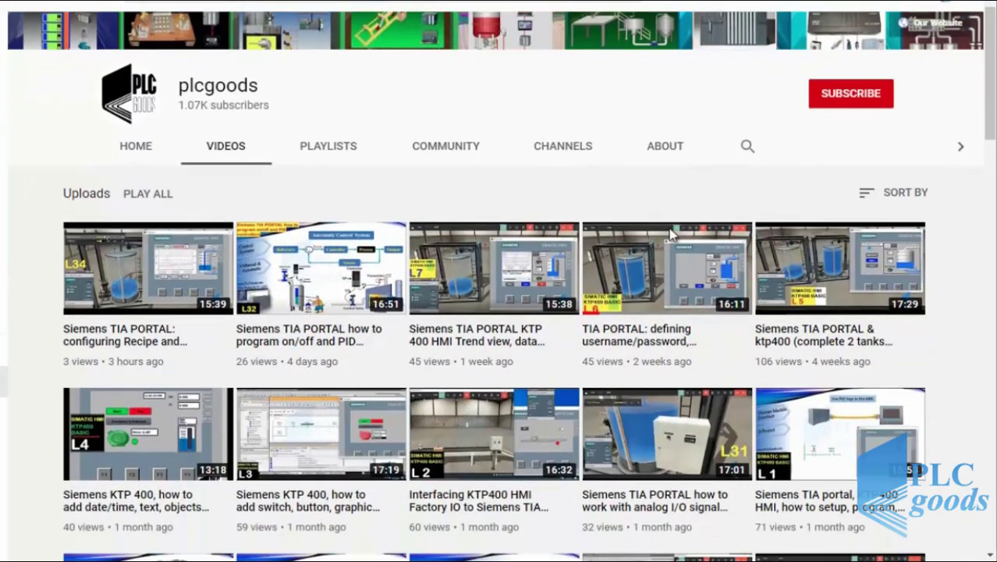
scroll(669, 228, "down", 2)
scroll(669, 233, "down", 2)
scroll(669, 234, "down", 1)
scroll(669, 234, "down", 1)
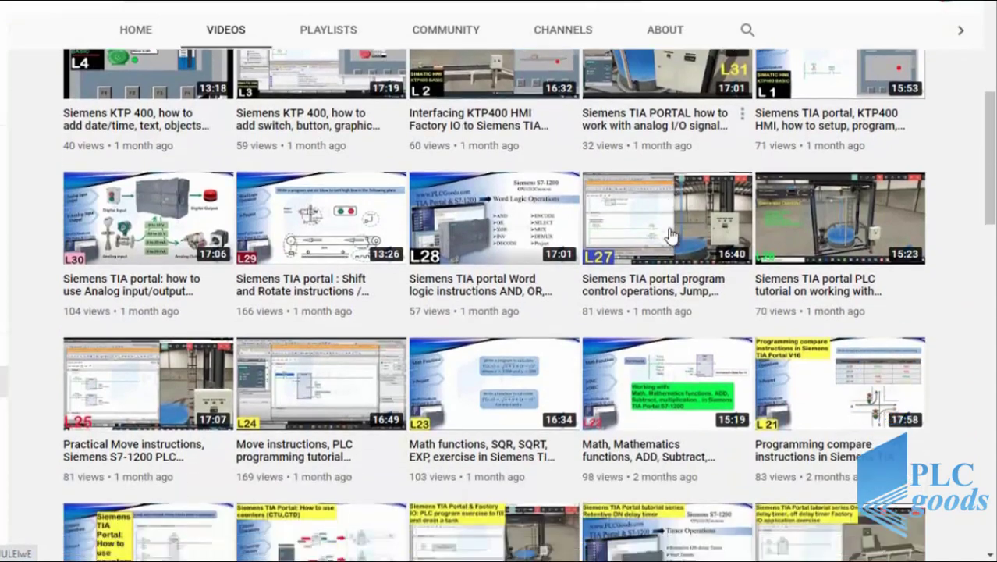
scroll(669, 234, "down", 2)
scroll(668, 234, "down", 1)
scroll(669, 234, "down", 1)
scroll(668, 234, "down", 2)
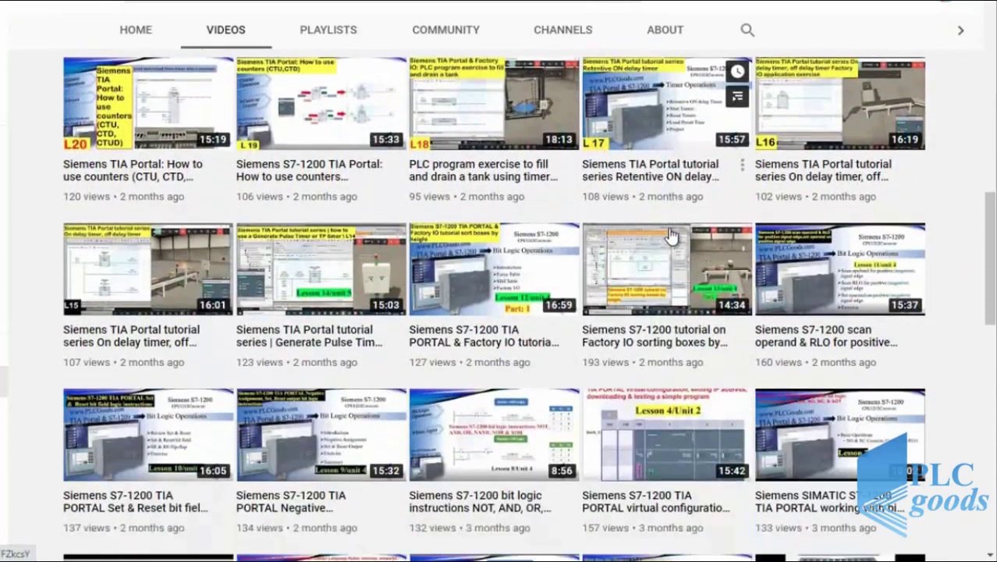
scroll(668, 234, "down", 2)
scroll(671, 235, "down", 1)
scroll(669, 236, "down", 1)
scroll(669, 235, "down", 1)
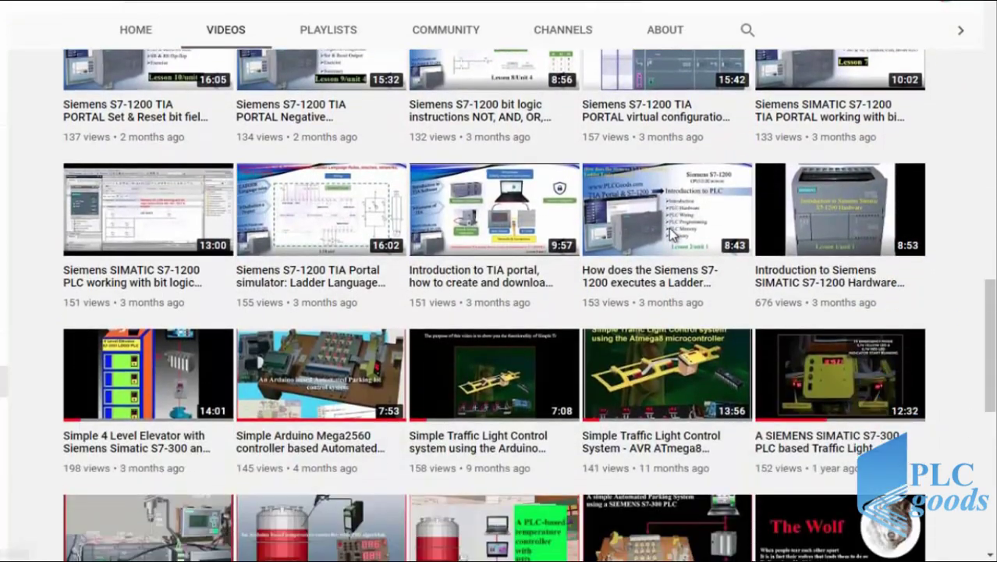
scroll(669, 234, "down", 1)
scroll(669, 232, "down", 2)
scroll(668, 232, "down", 1)
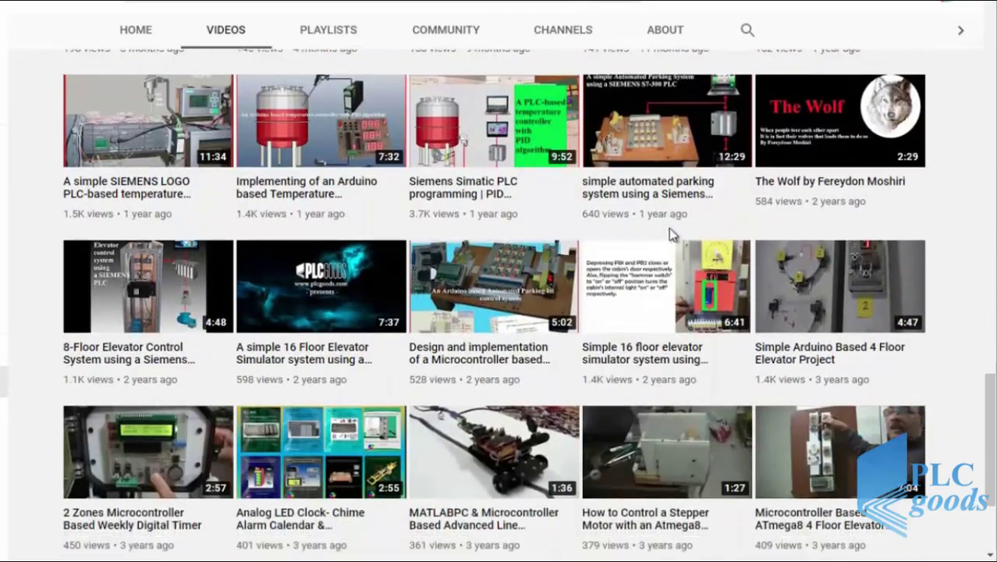
scroll(668, 232, "down", 1)
scroll(671, 235, "down", 1)
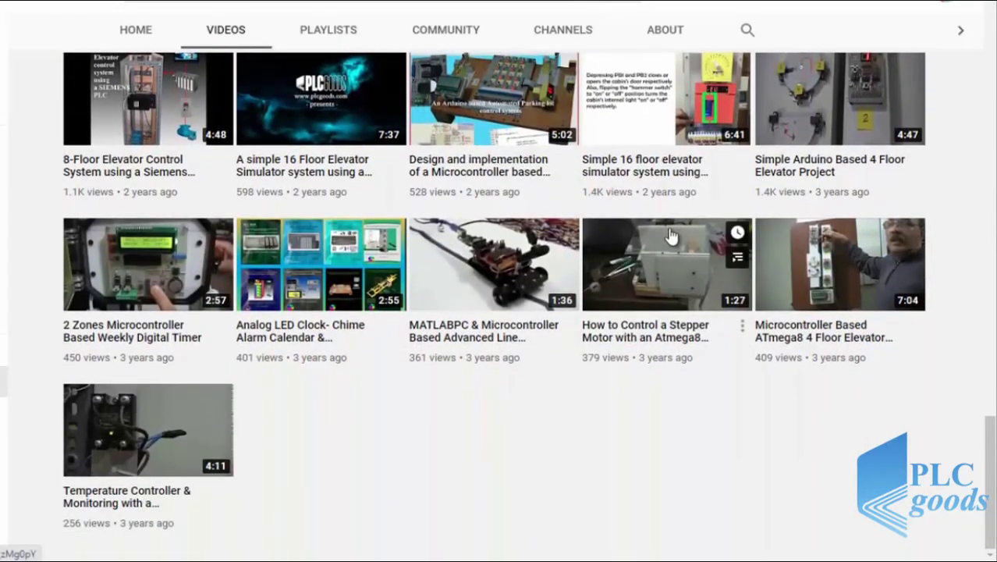
scroll(669, 235, "up", 1)
scroll(669, 236, "up", 2)
scroll(669, 235, "up", 2)
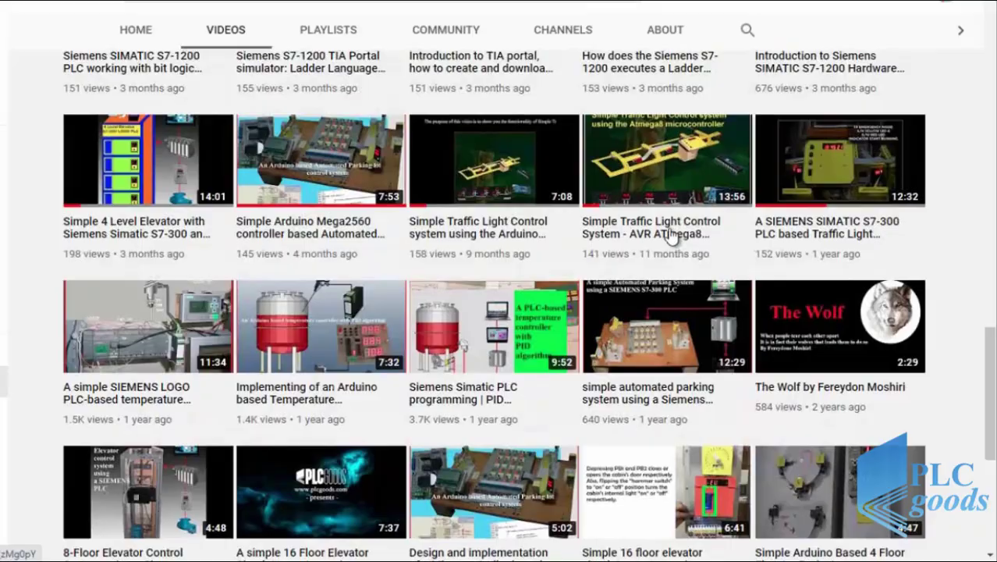
scroll(669, 236, "up", 1)
scroll(669, 236, "up", 2)
scroll(669, 235, "up", 3)
scroll(670, 236, "up", 2)
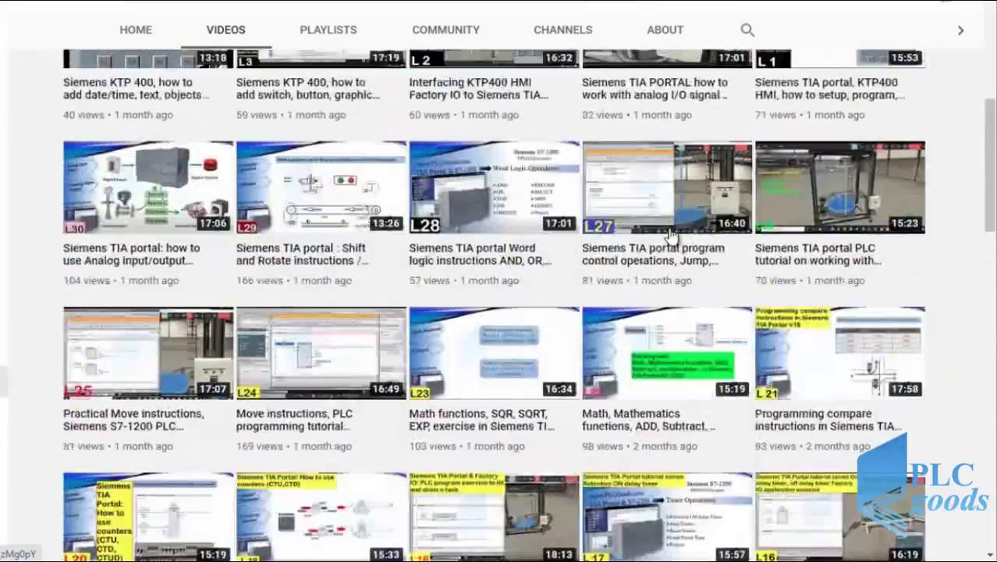
scroll(670, 235, "up", 3)
scroll(669, 236, "up", 3)
Step: Subscribe to plcgoods and set its bell notifications to All
left_click(821, 222)
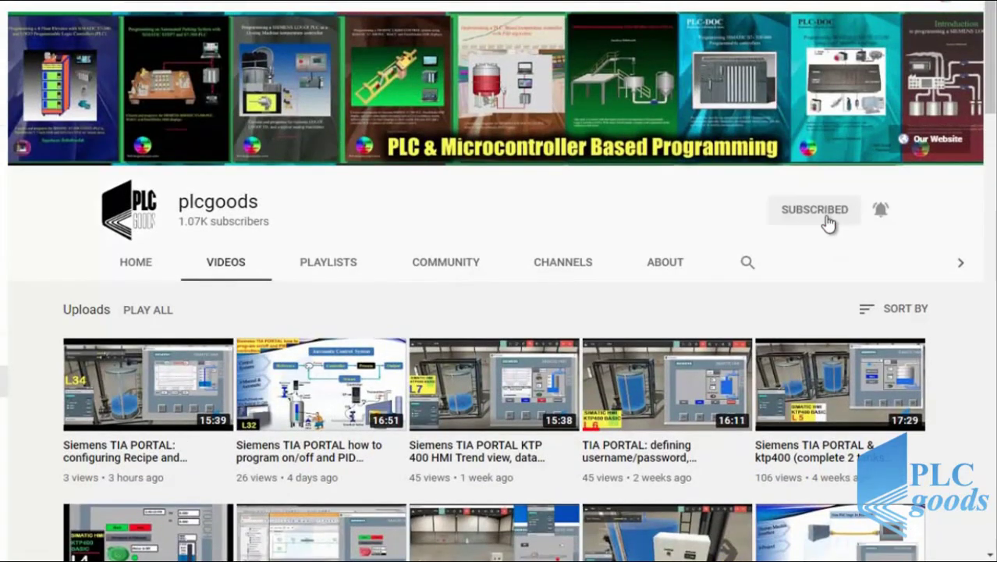
left_click(881, 211)
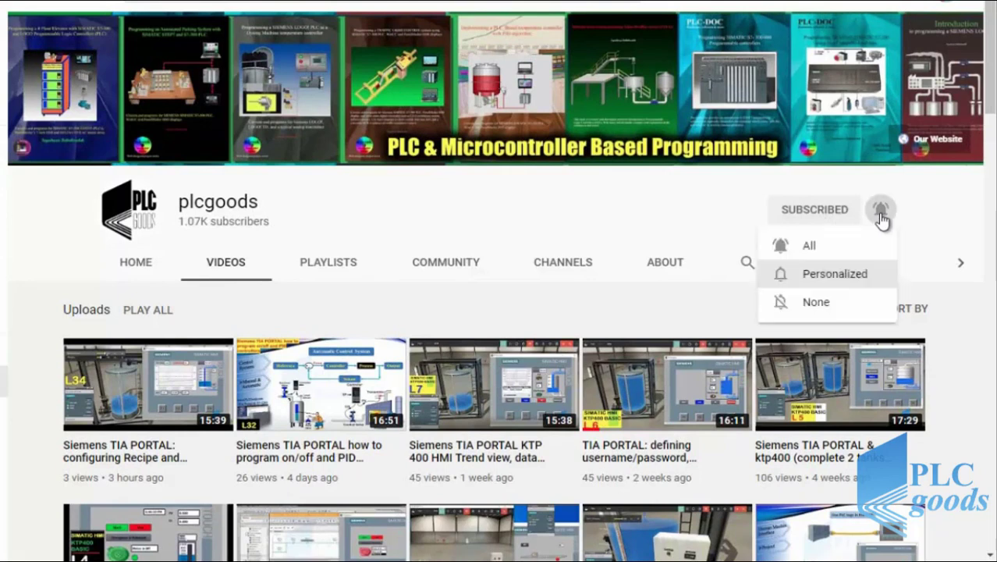
left_click(864, 247)
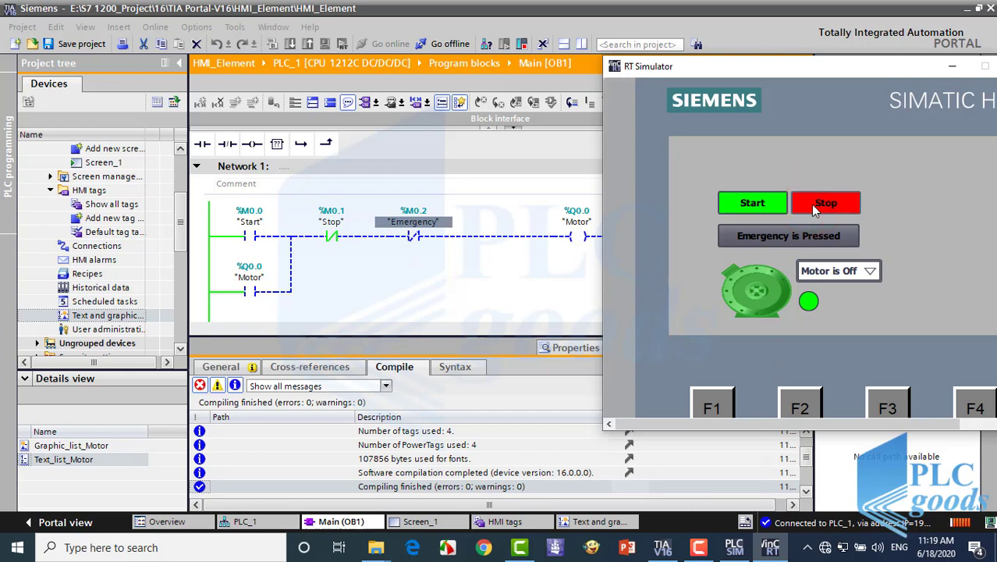
Step: In the HMI simulator, press Start, release the Emergency button, and start the motor
left_click(754, 204)
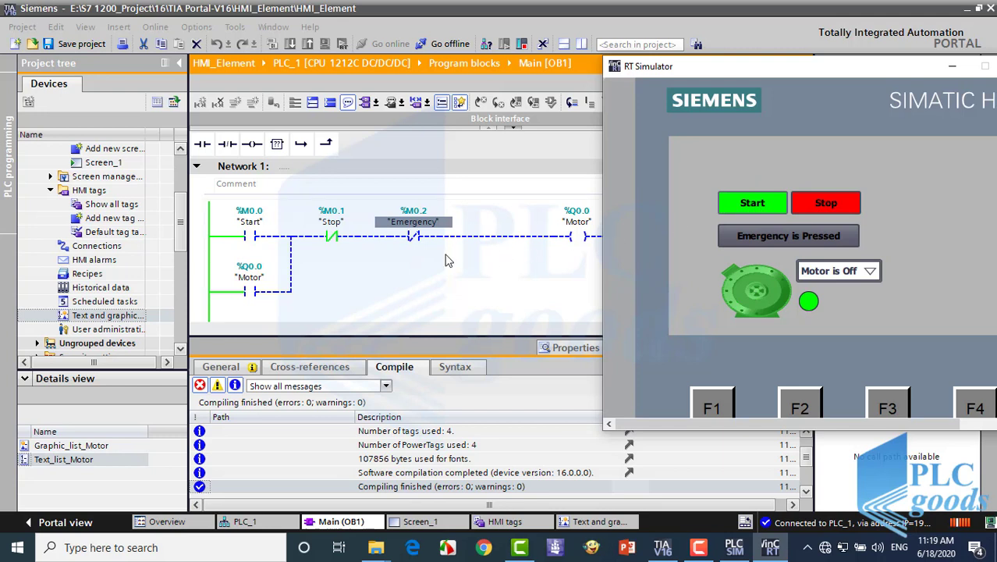
left_click(780, 239)
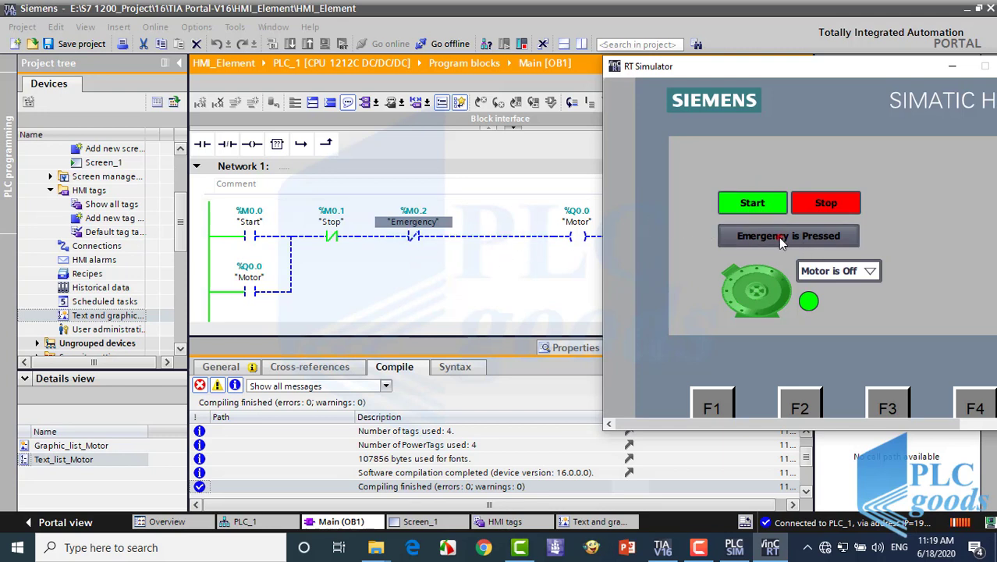
left_click(760, 210)
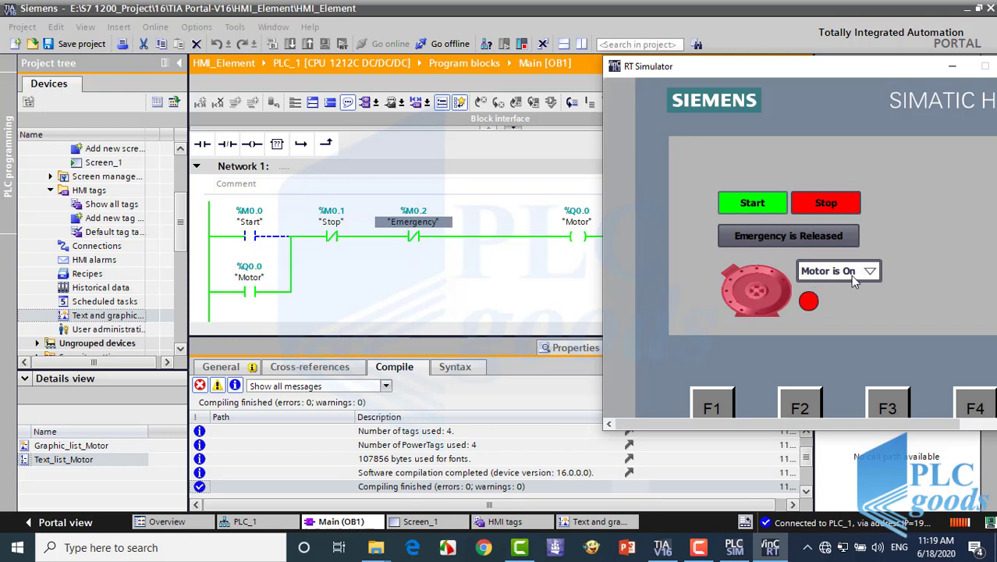
Step: Switch the motor status list to Off and back On, stop the motor, and show HMI tags
left_click(873, 273)
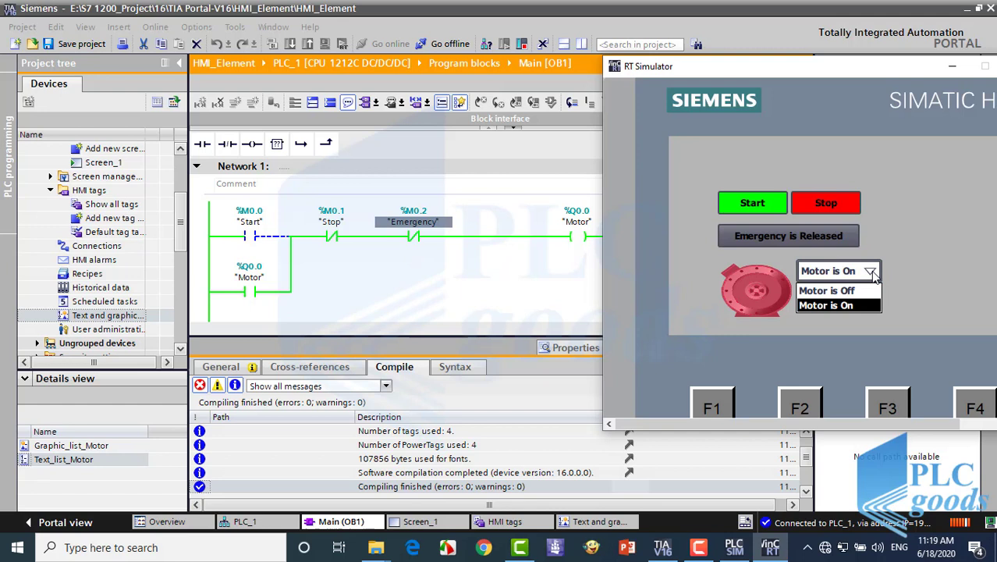
left_click(871, 271)
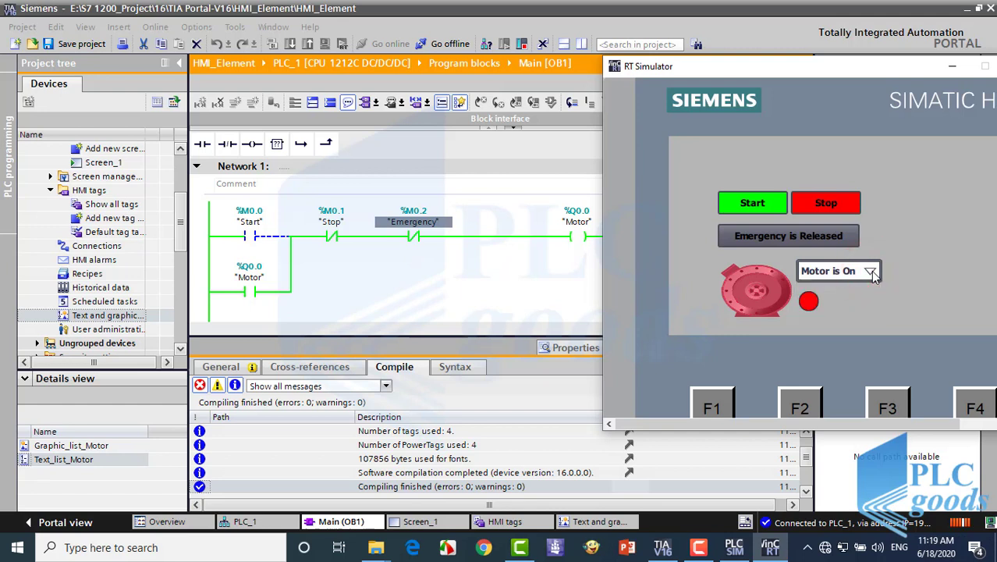
left_click(852, 291)
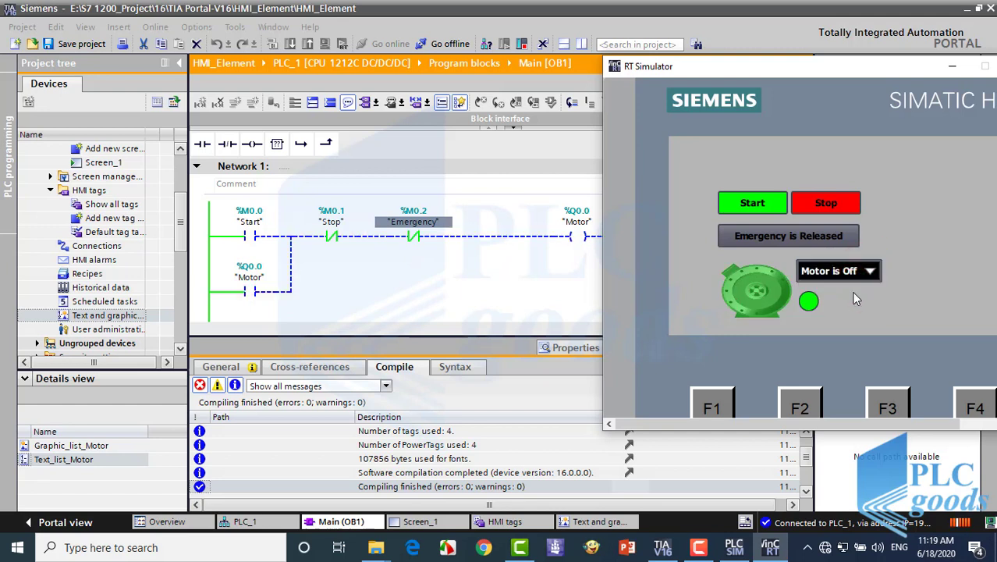
left_click(865, 277)
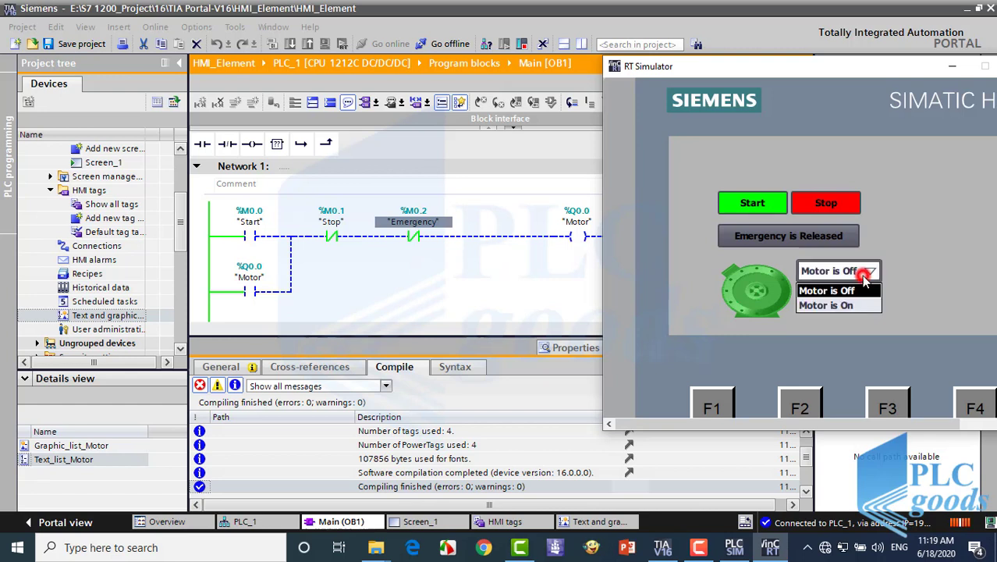
left_click(841, 304)
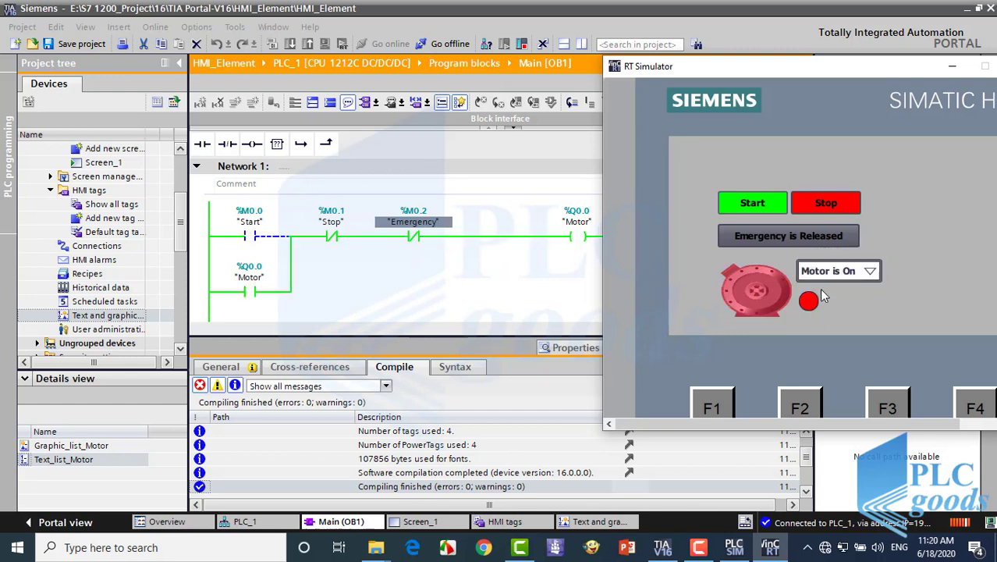
left_click(820, 211)
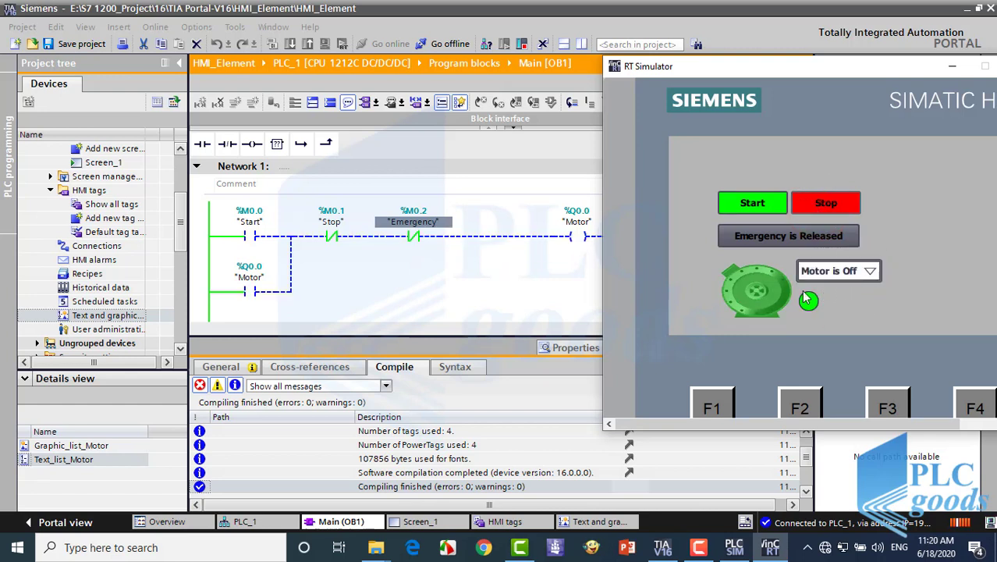
left_click(515, 523)
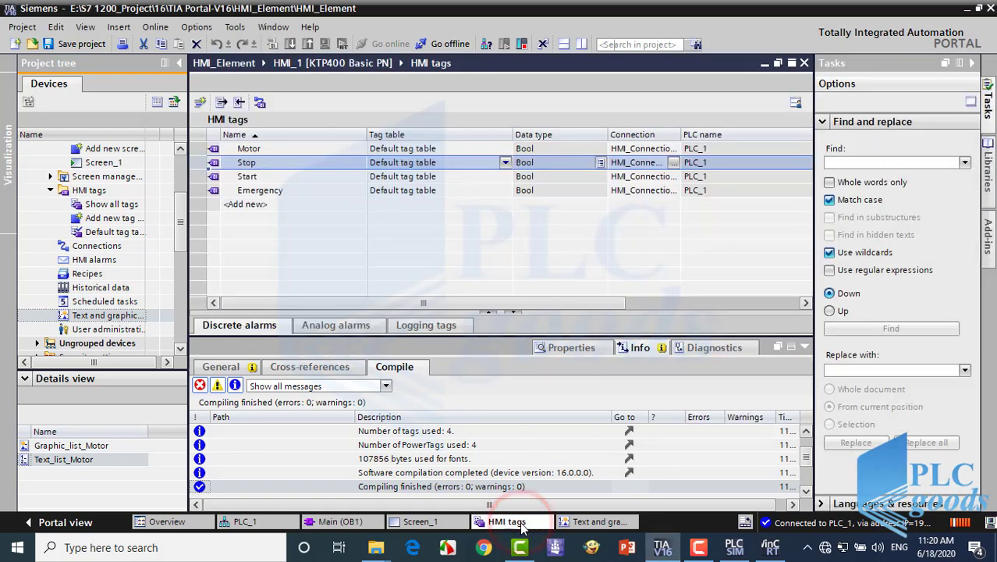
Step: On Screen_1, change the Motor is Off symbolic I/O field's Mode to Output
left_click(441, 524)
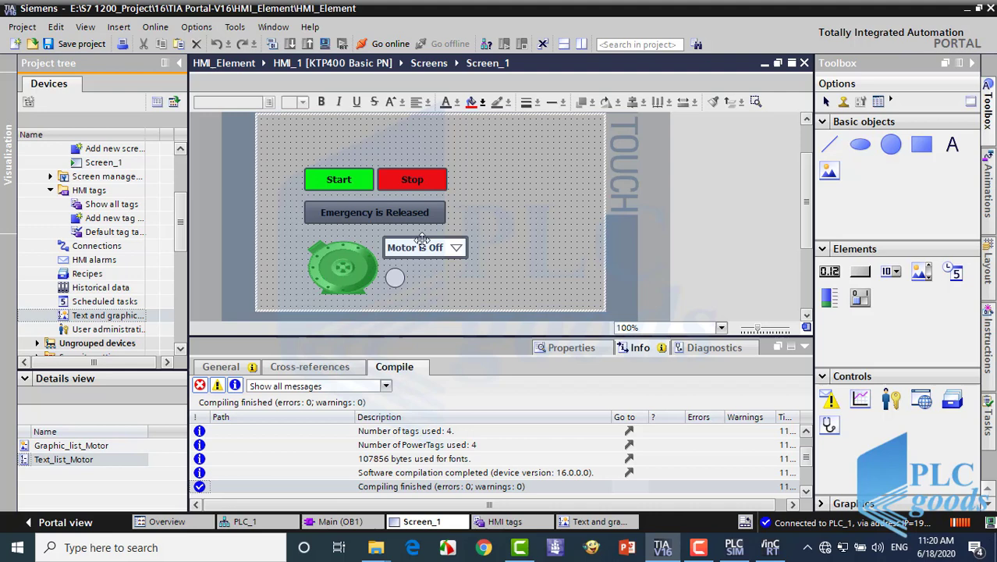
left_click(420, 240)
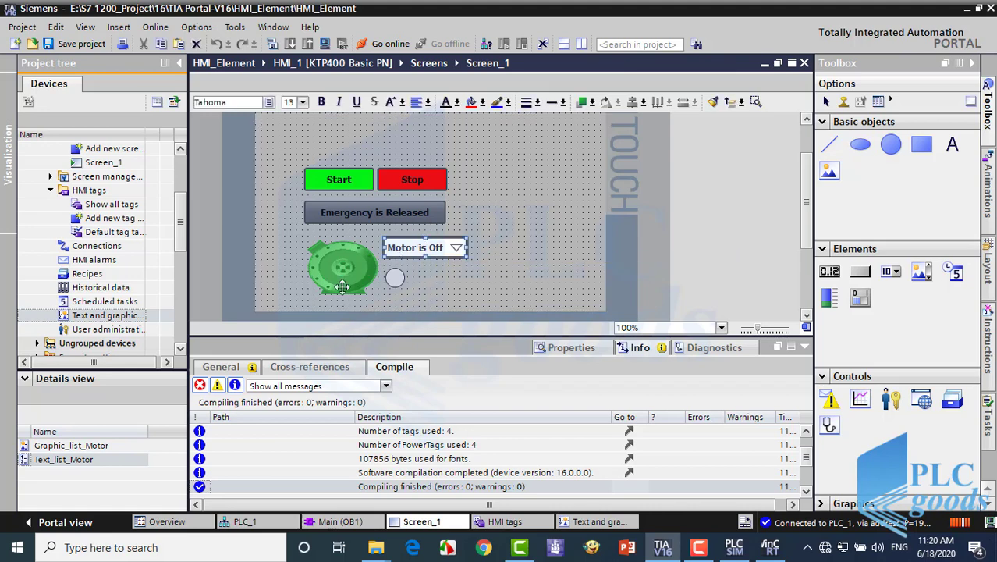
left_click(234, 369)
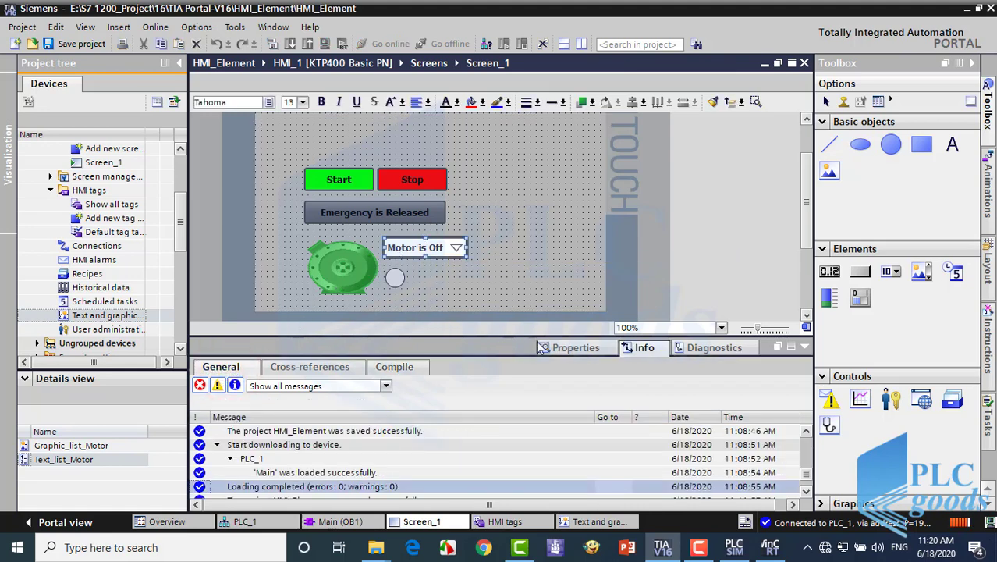
left_click(570, 347)
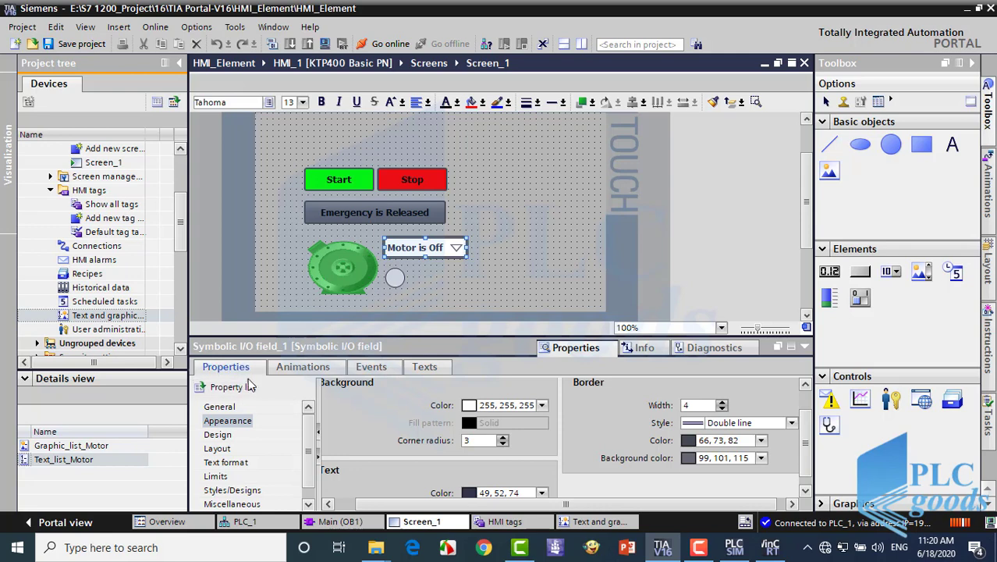
left_click(226, 406)
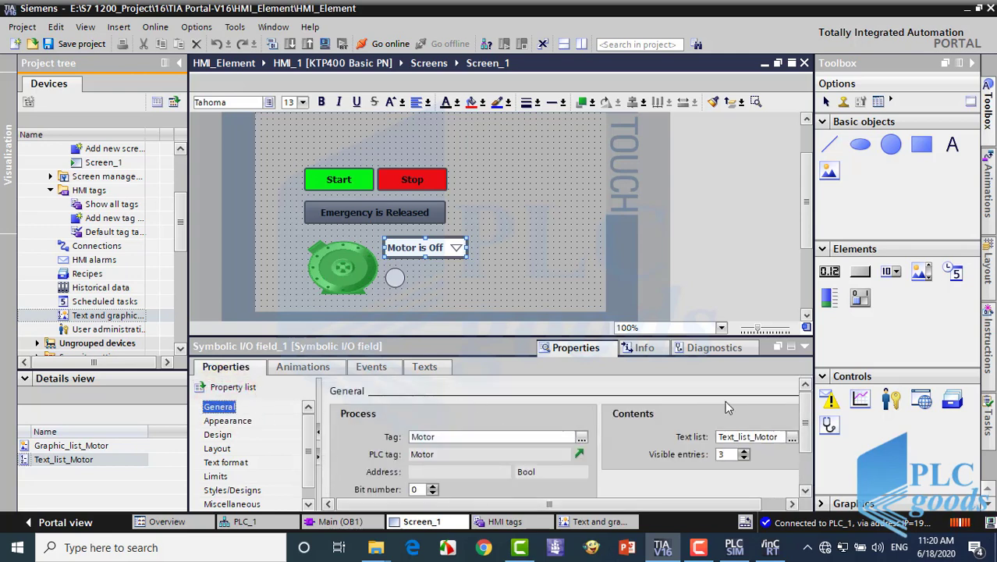
scroll(806, 421, "down", 3)
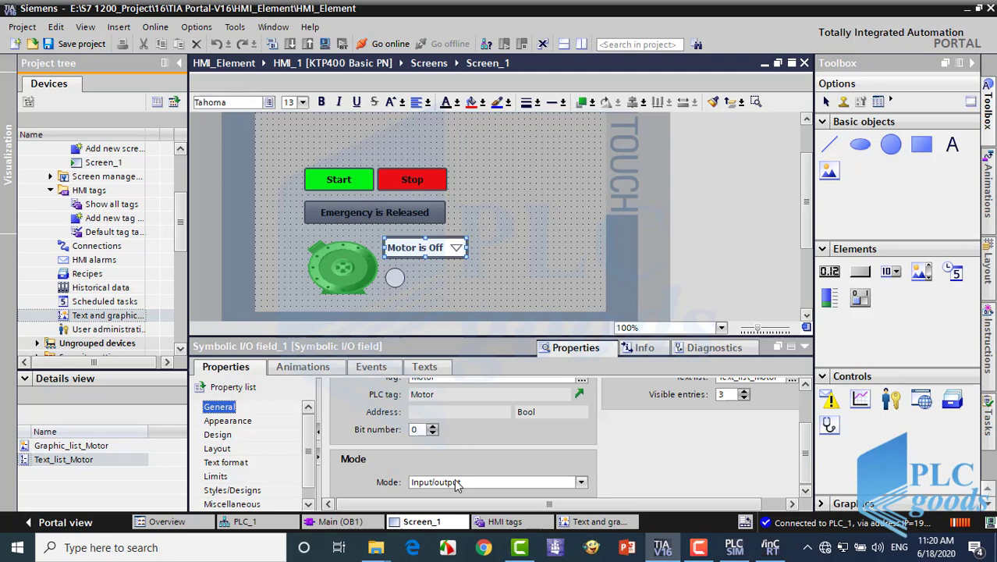
left_click(581, 482)
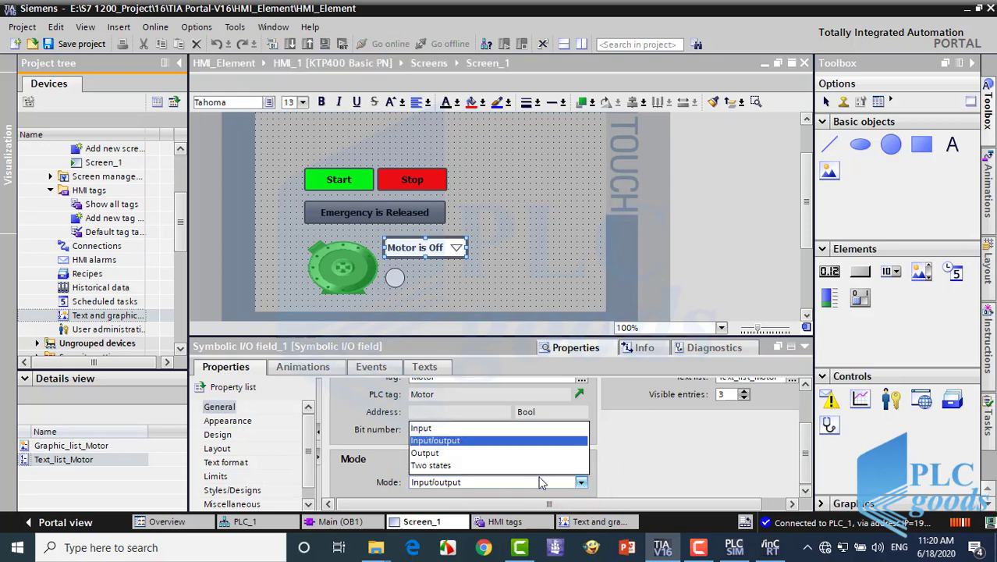
left_click(425, 453)
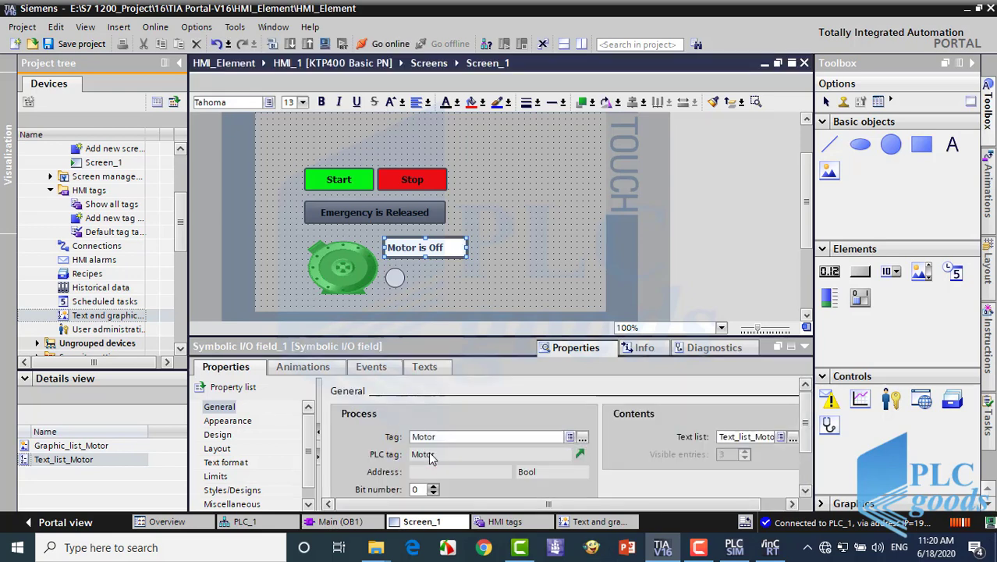
Step: Save the project and switch to the Main (OB1) block
left_click(68, 49)
left_click(325, 44)
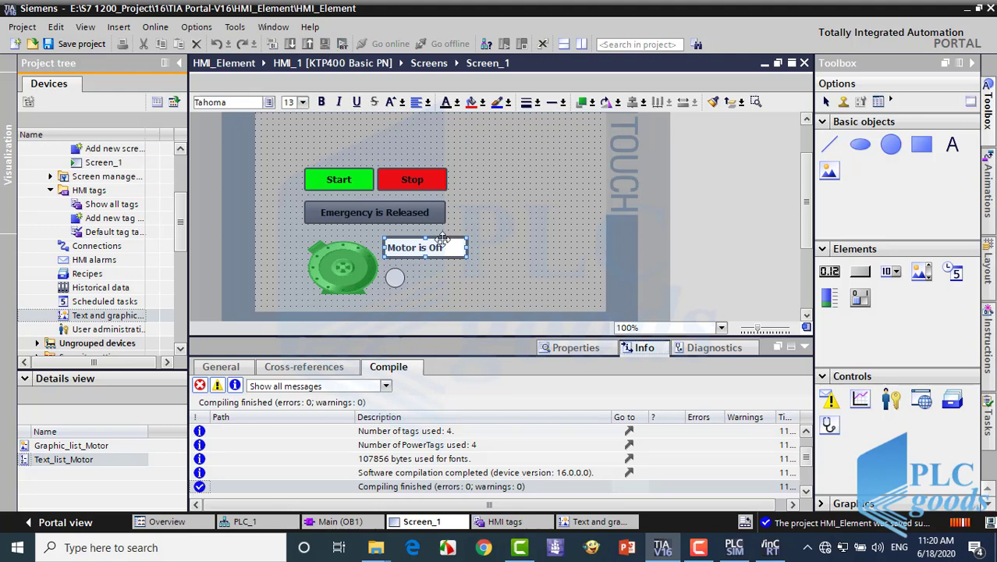
left_click(361, 529)
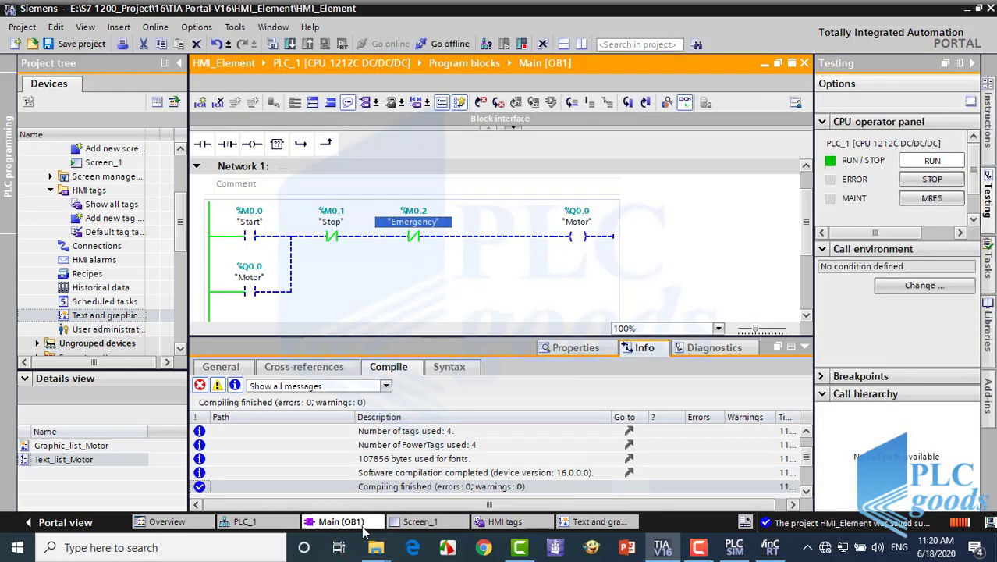
Step: In the WinCC RT Simulator, start the motor, then stop it
left_click(772, 548)
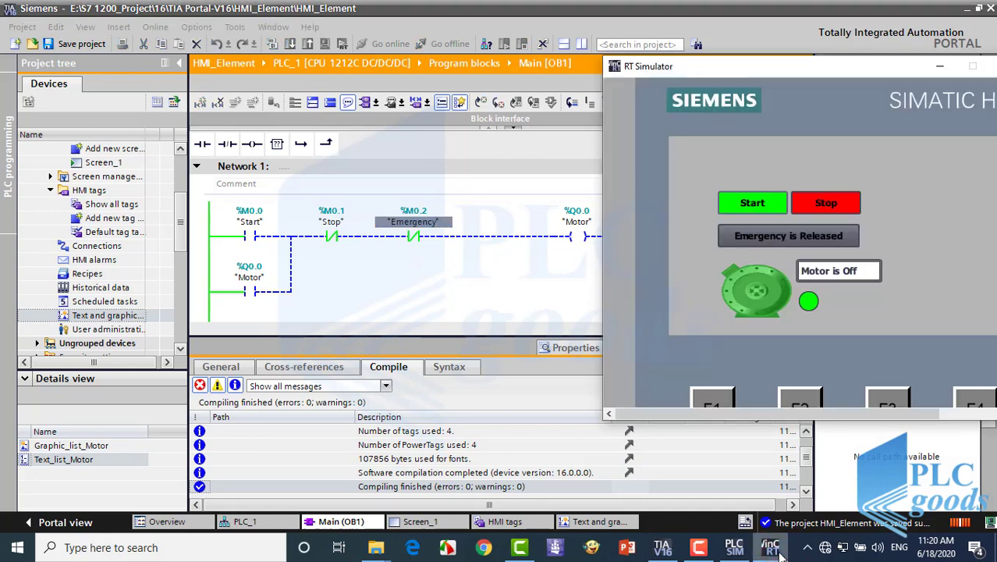
left_click(872, 271)
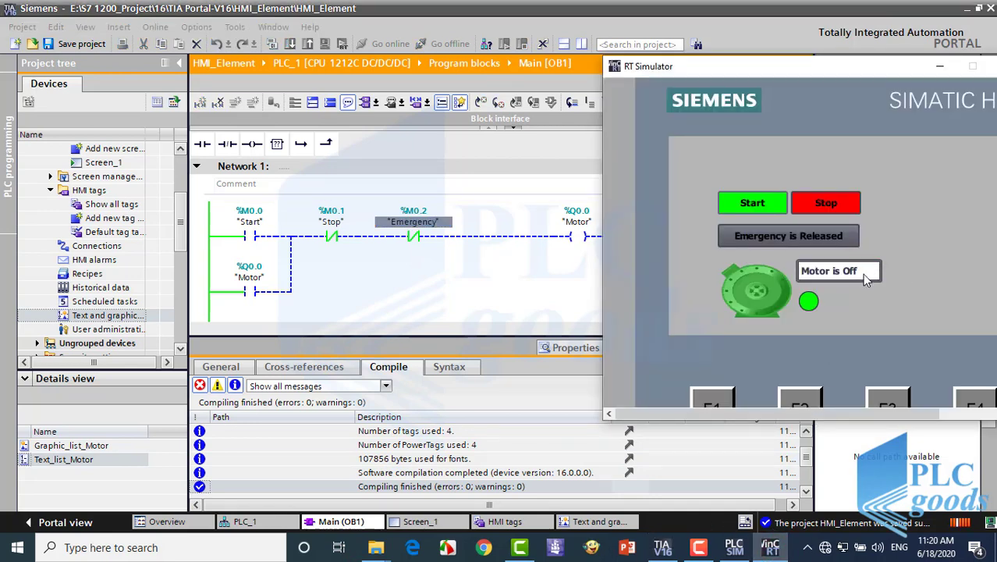
left_click(871, 273)
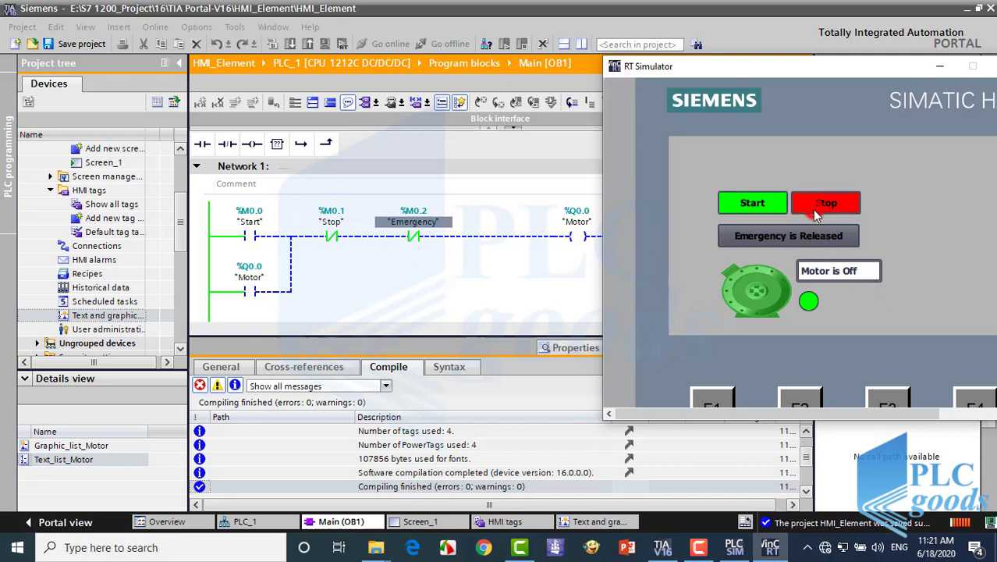
left_click(758, 205)
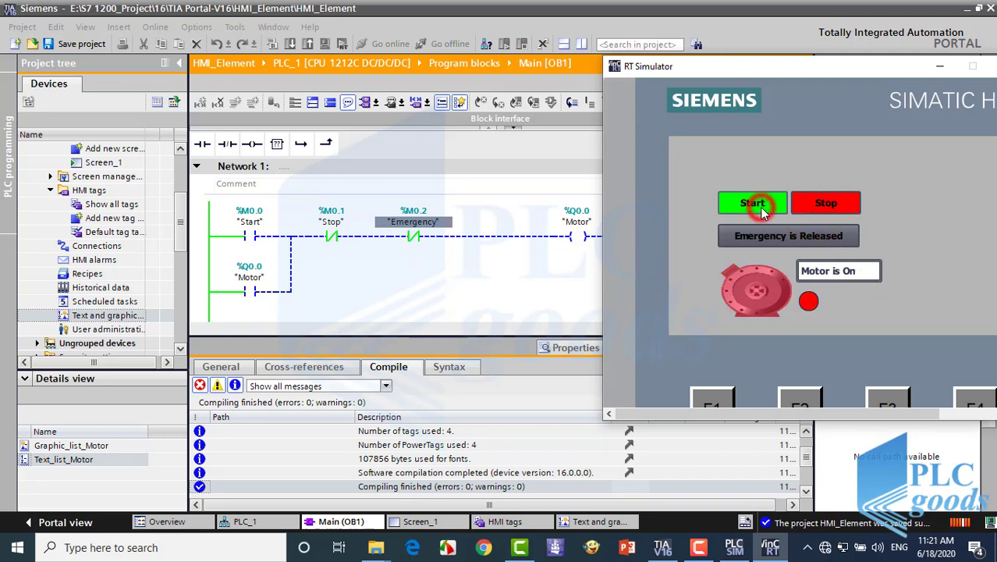
left_click(805, 205)
left_click(831, 277)
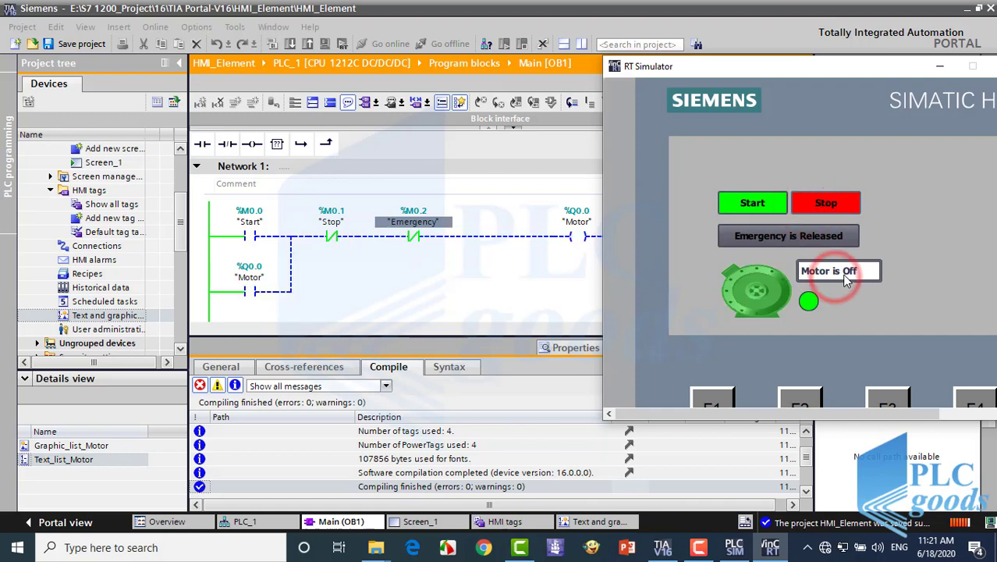
Step: Place a Date/time field near the top of Screen_1
left_click(448, 523)
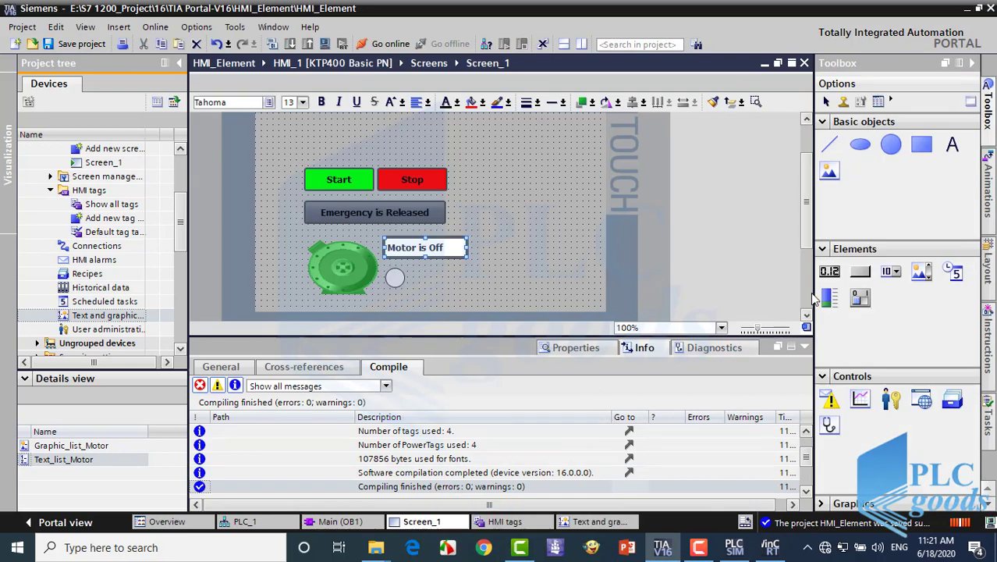
left_click(955, 274)
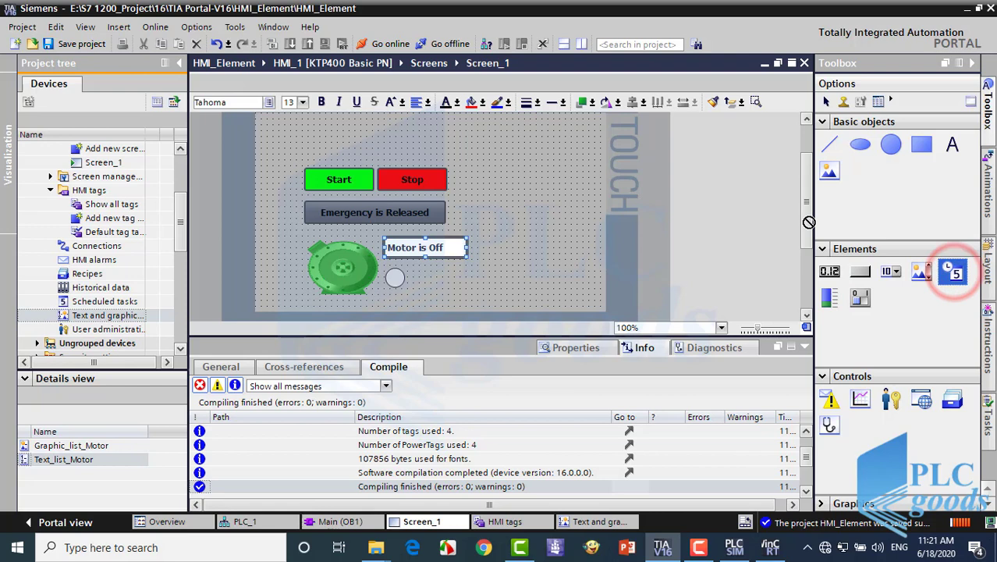
left_click_drag(956, 277, 530, 143)
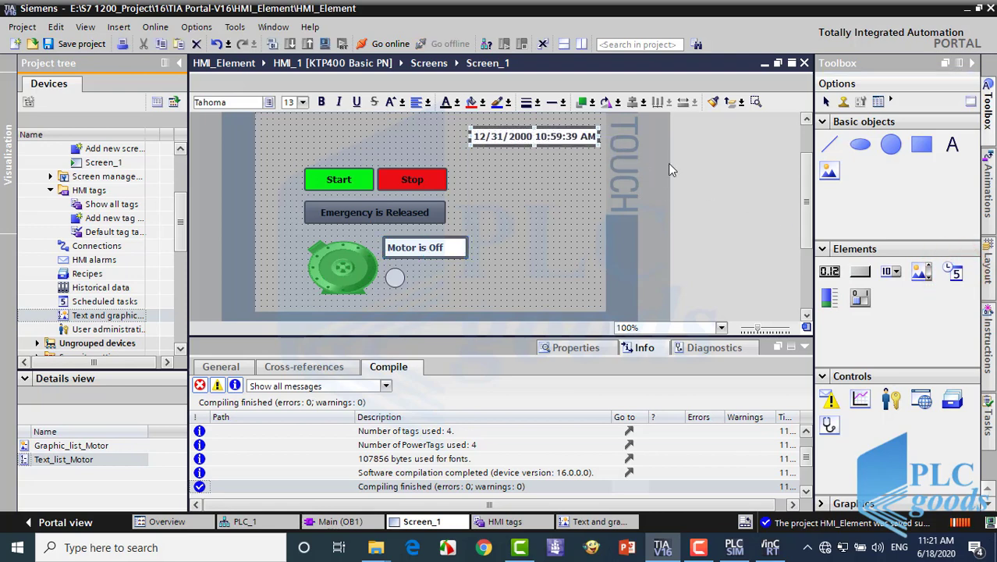
left_click_drag(805, 180, 807, 165)
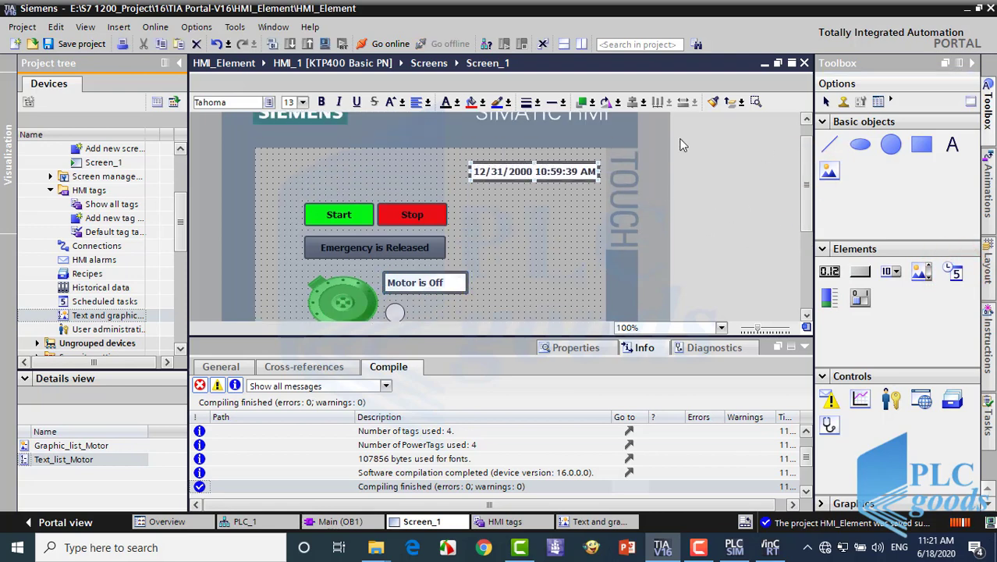
left_click(550, 178)
left_click_drag(550, 178, 504, 170)
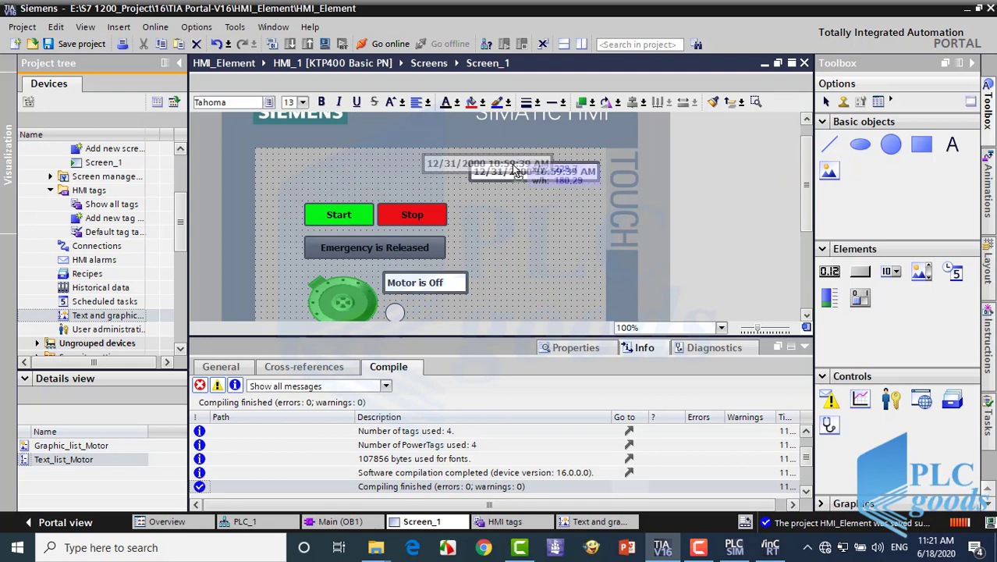
Step: Set the Date/time field to system time with Show date off and Show time on
left_click(574, 347)
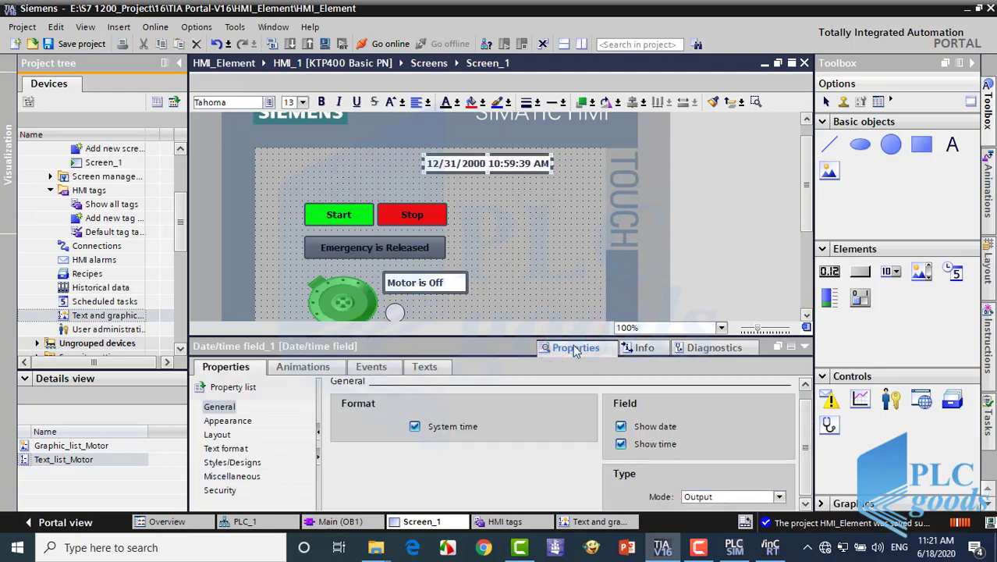
left_click(620, 427)
left_click(620, 427)
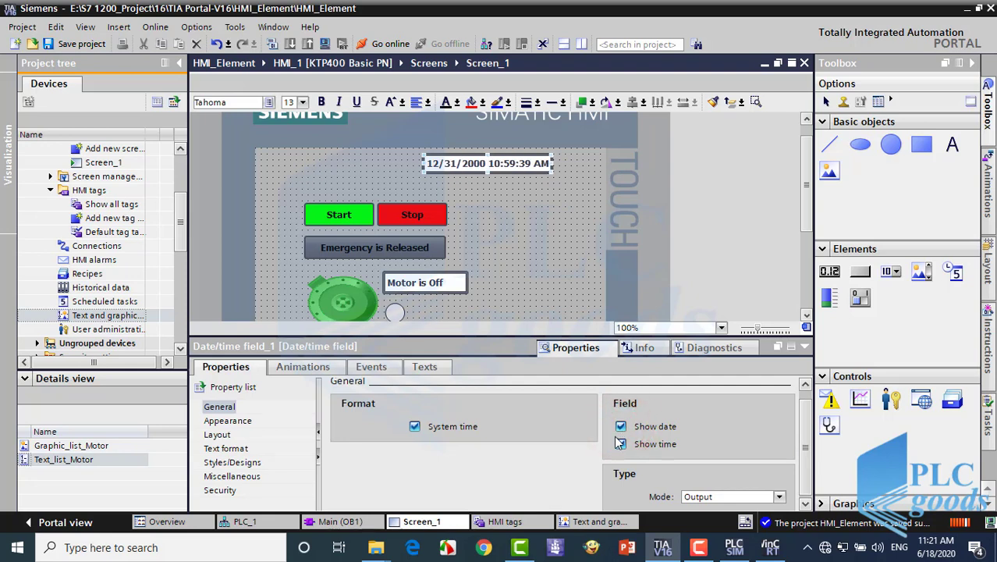
left_click(620, 443)
left_click(620, 443)
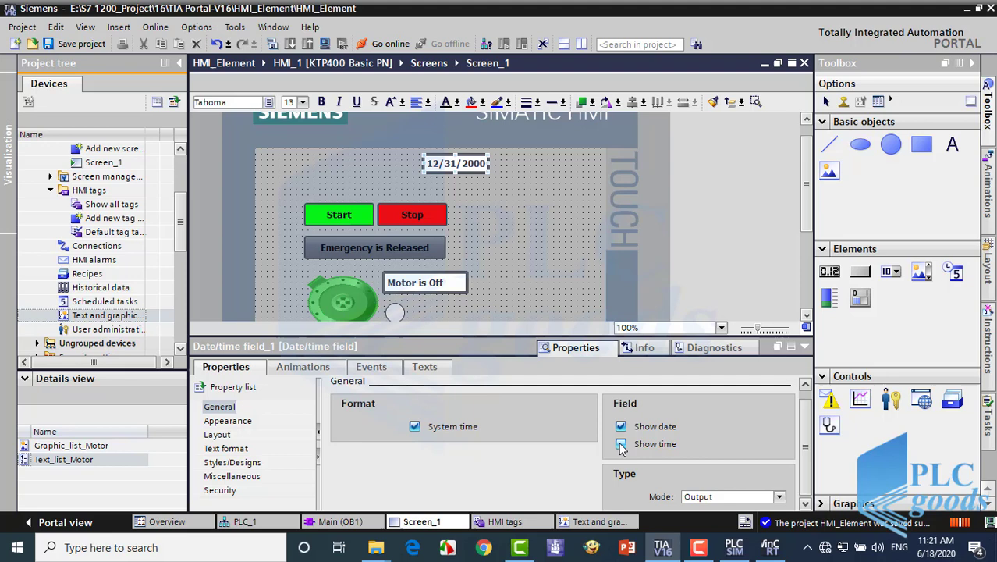
left_click(415, 428)
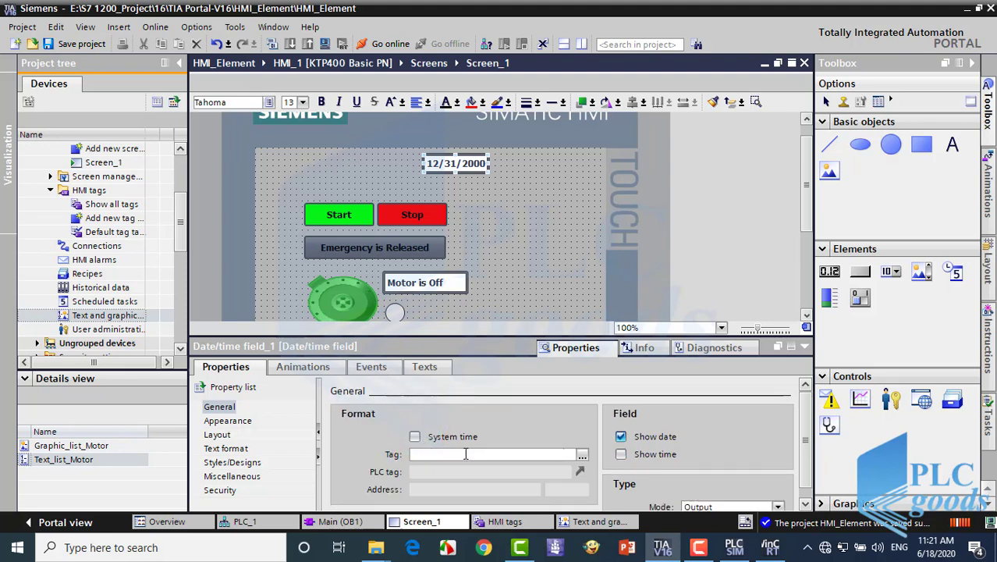
left_click(582, 454)
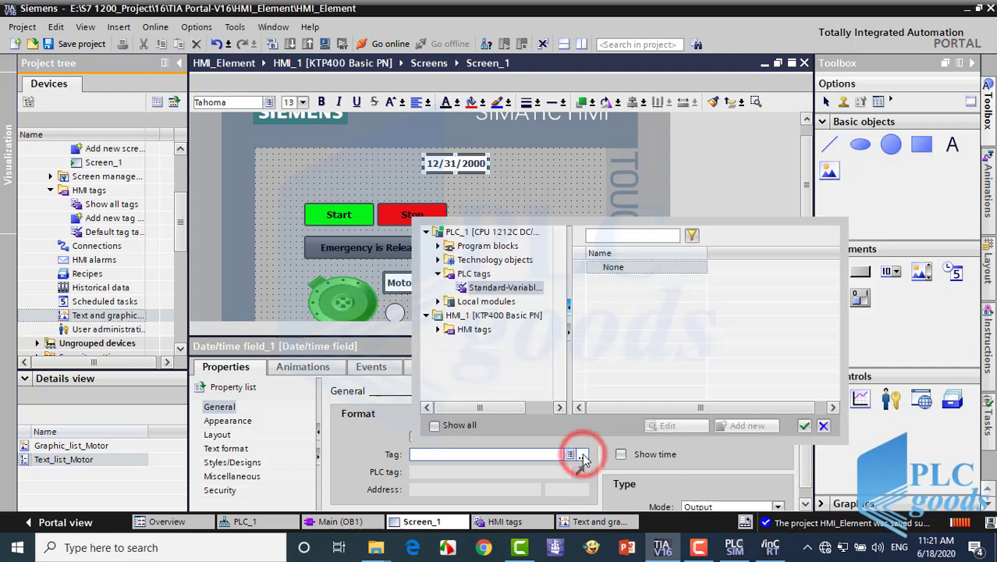
left_click(822, 425)
left_click(414, 426)
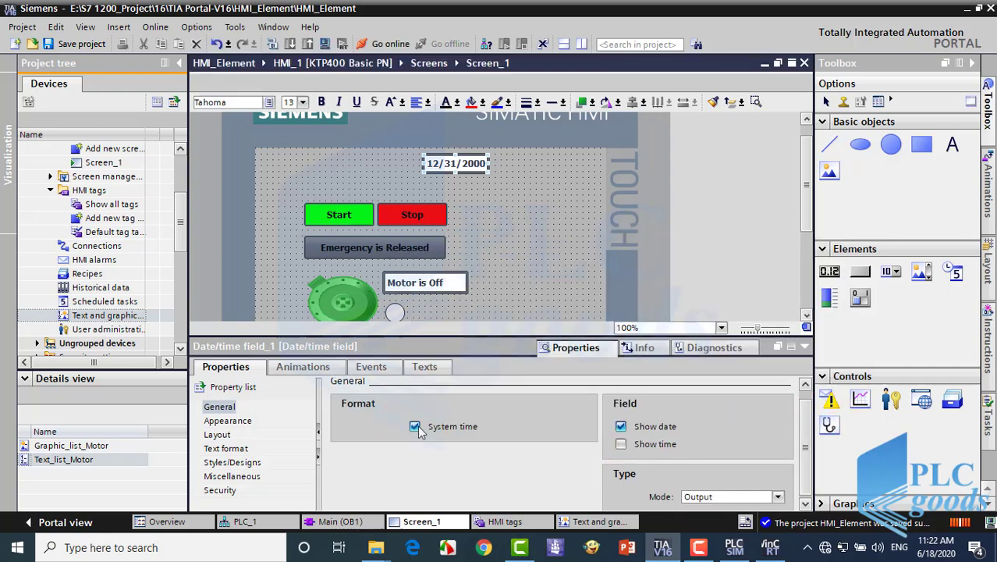
left_click(620, 426)
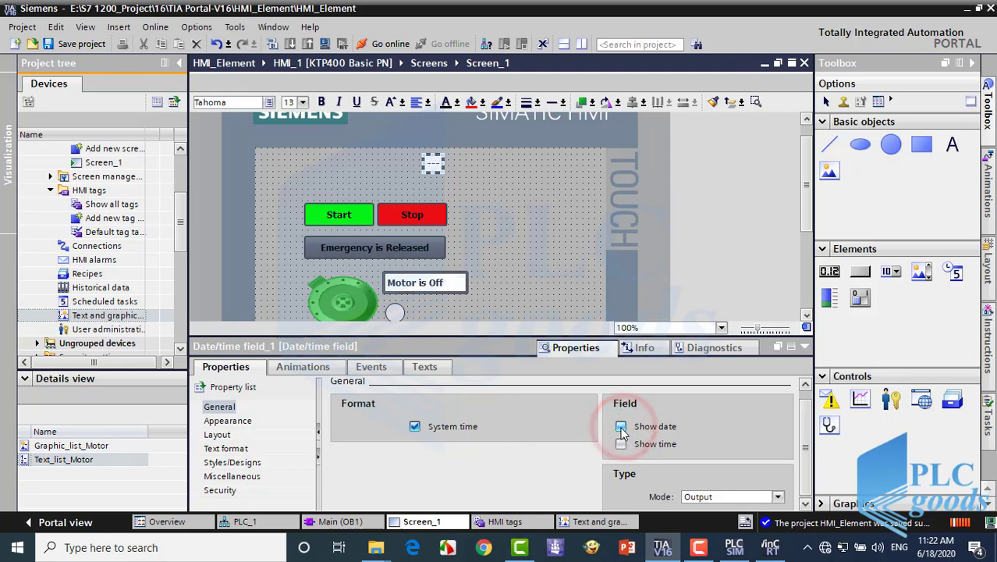
left_click(620, 443)
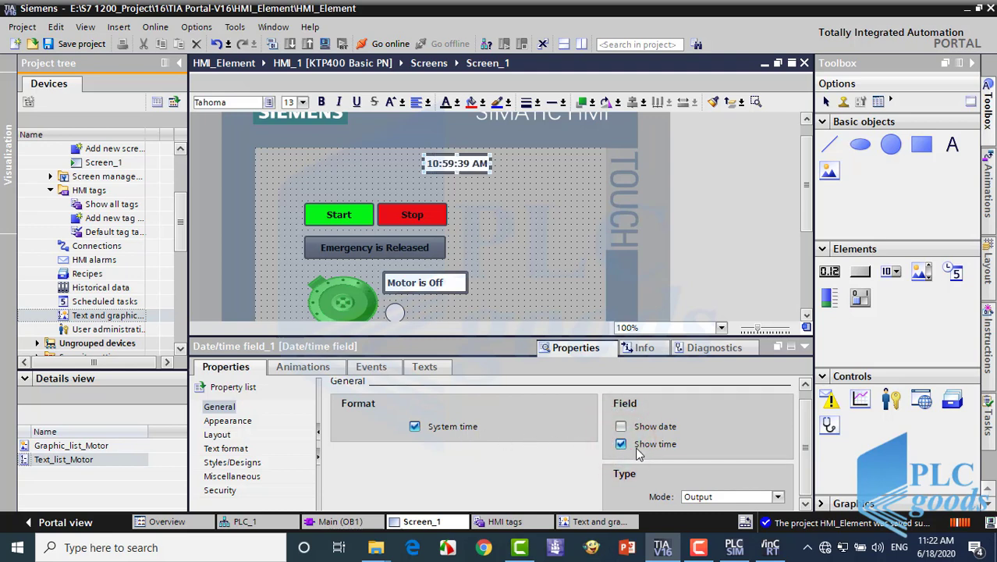
left_click(831, 273)
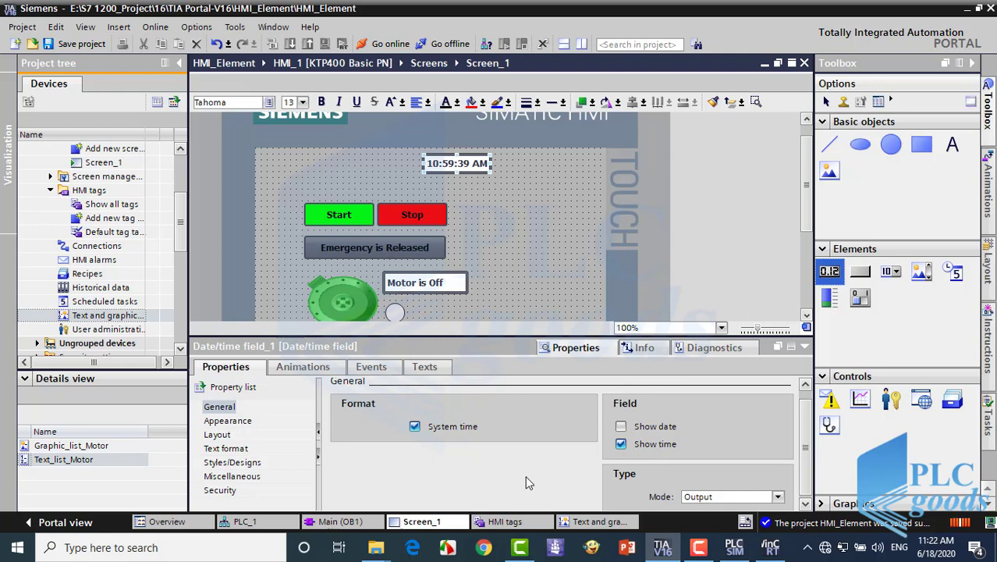
Step: Return to the Main block and go offline from the simulated PLC
left_click(335, 521)
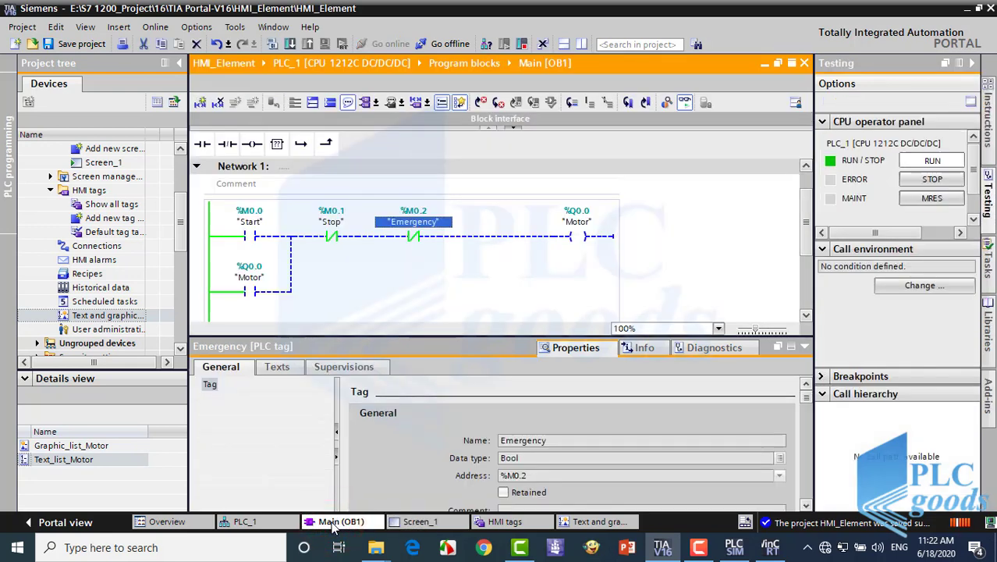
left_click(684, 102)
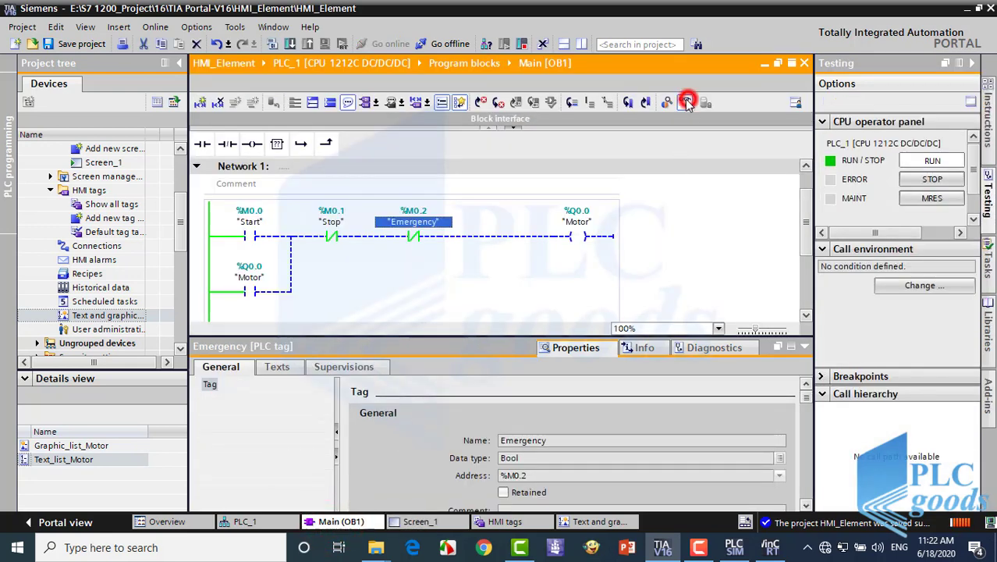
left_click(533, 302)
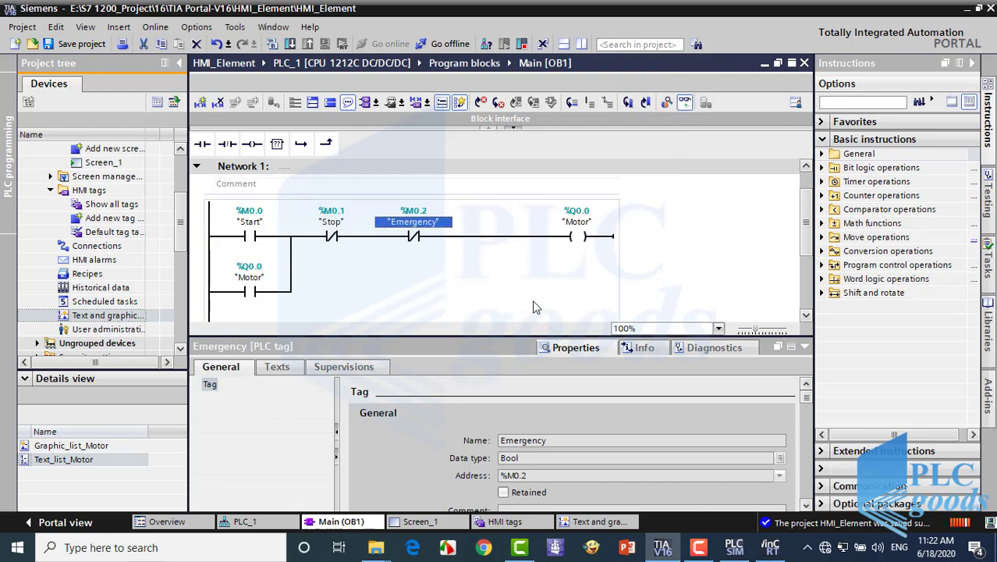
Step: Insert a TON timer Timer-DB with PT 4s before the Motor coil, then save
left_click(521, 238)
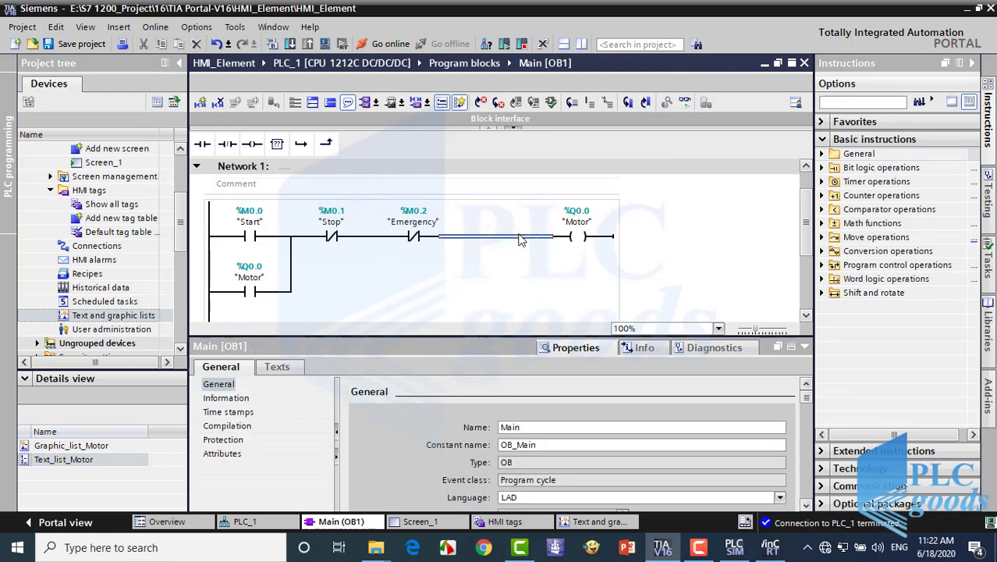
left_click(821, 182)
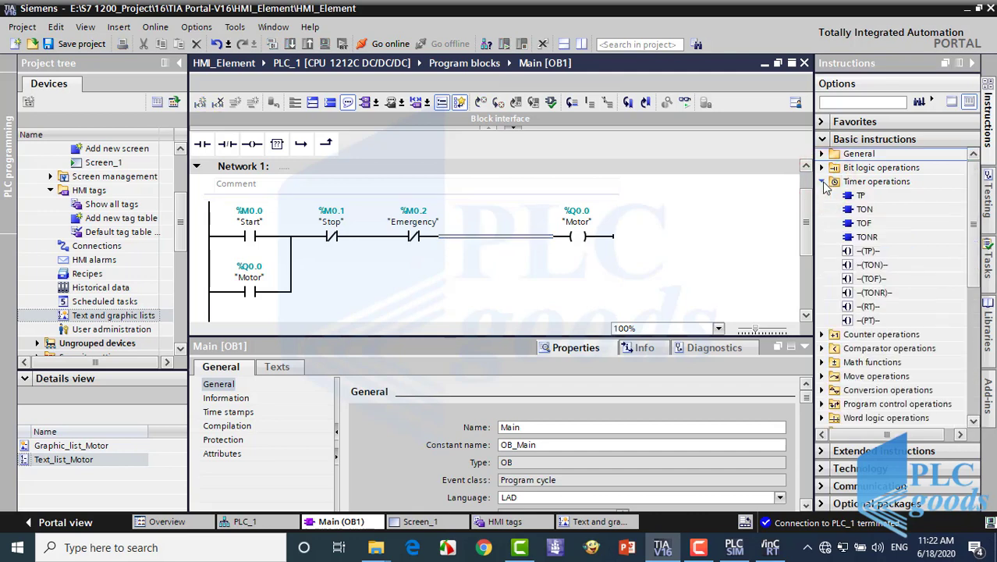
mouse_move(863, 209)
left_mouse_down()
mouse_move(737, 240)
mouse_move(549, 226)
mouse_move(493, 239)
left_mouse_up()
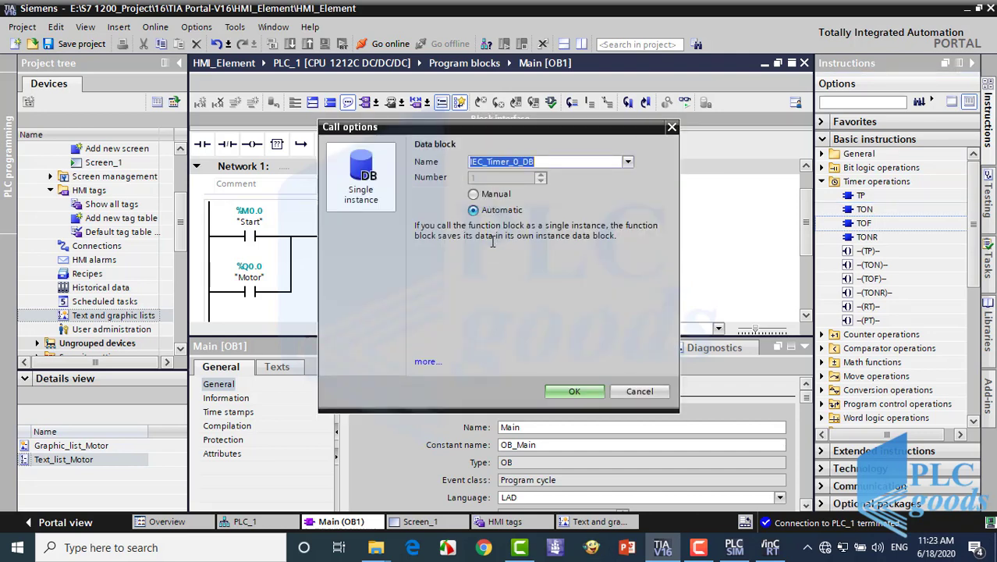
type("T")
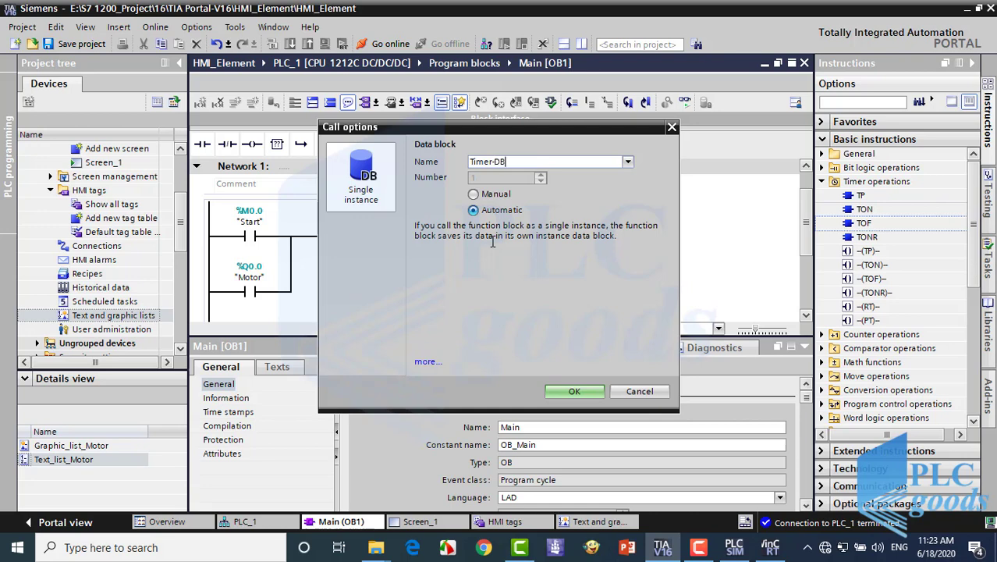
left_click(558, 391)
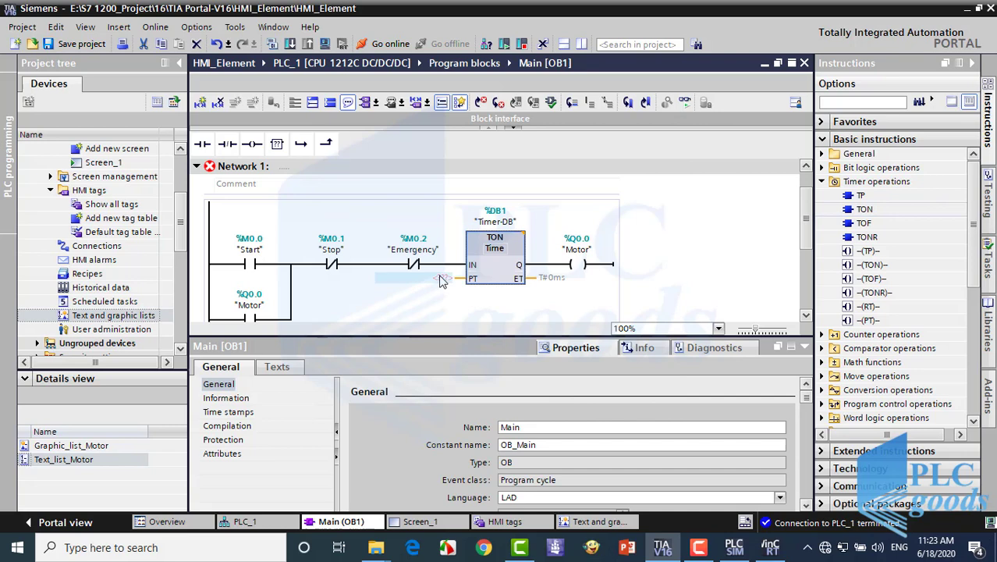
left_click(441, 278)
type("4")
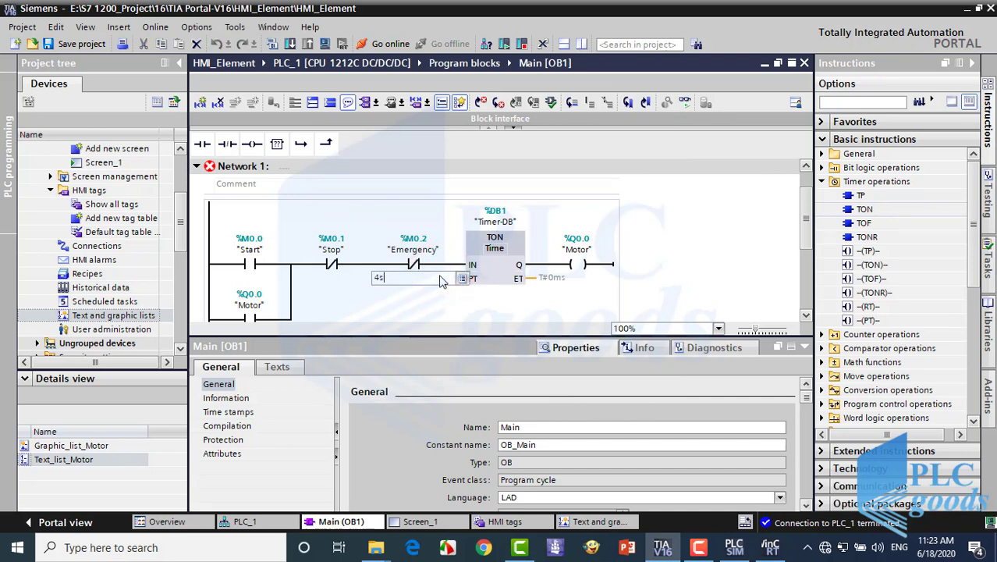
key("Return")
left_click(83, 51)
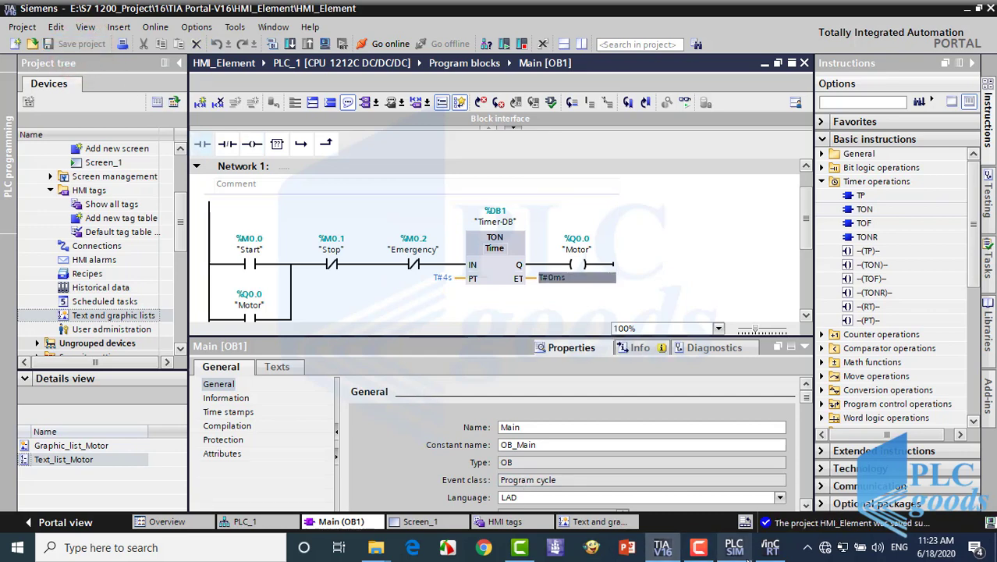
Step: Download Main and Timer-DB to the simulated PLC, then reopen Screen_1
left_click(733, 550)
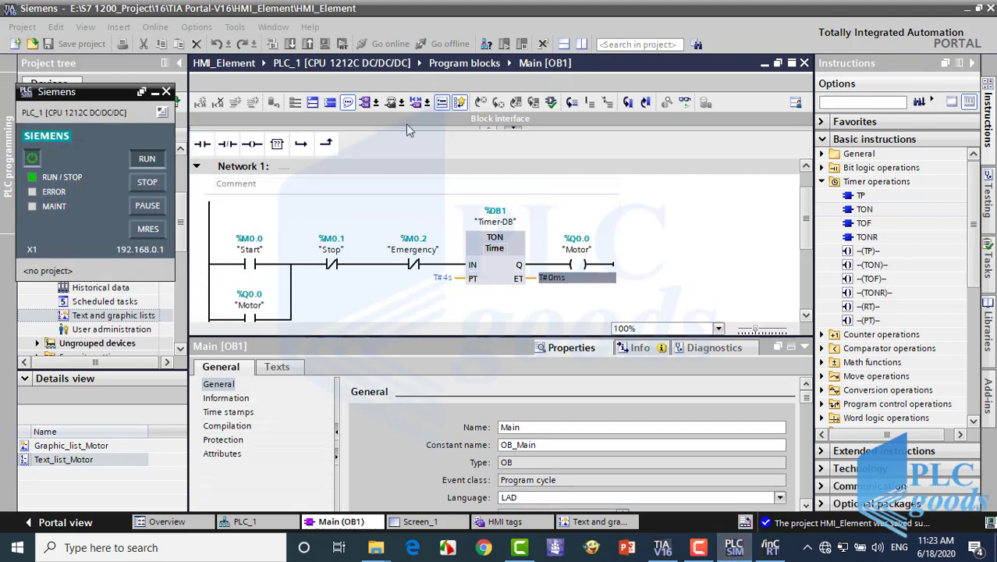
left_click(361, 84)
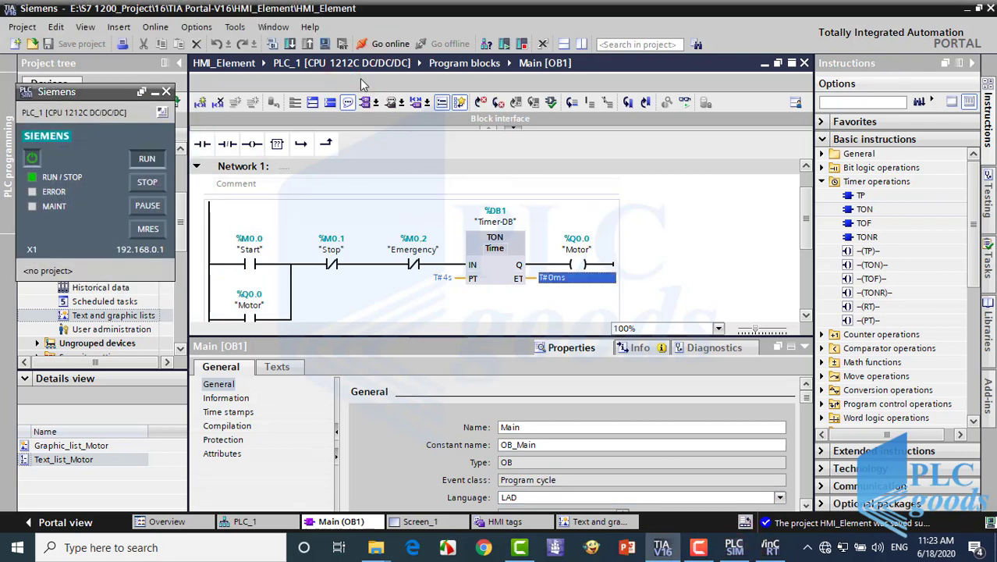
left_click(290, 44)
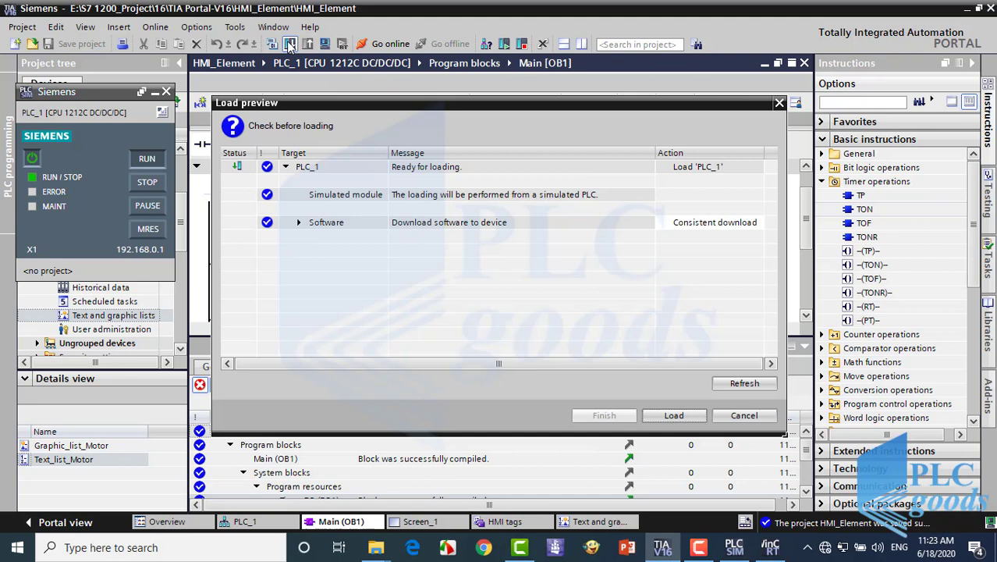
left_click(661, 416)
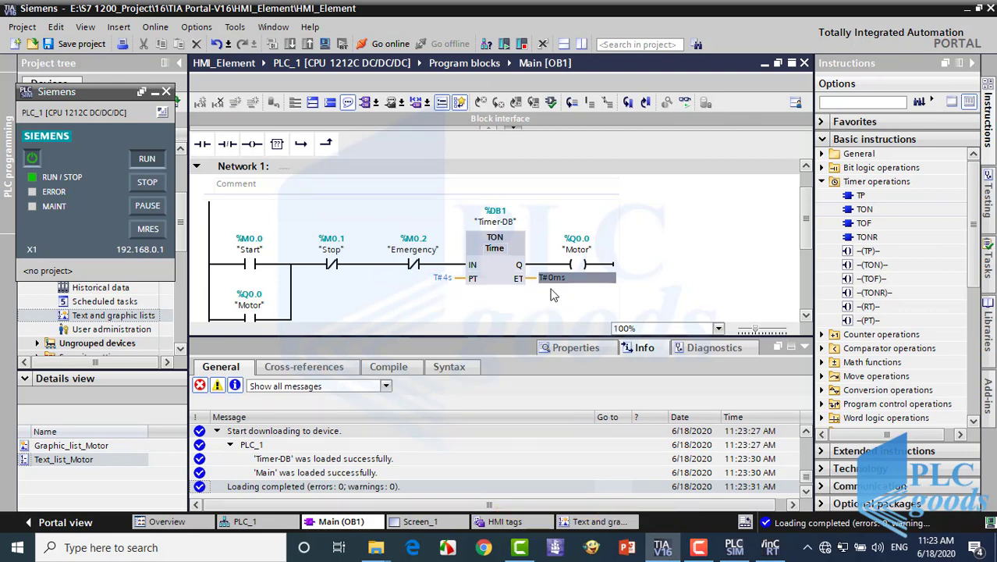
left_click(431, 522)
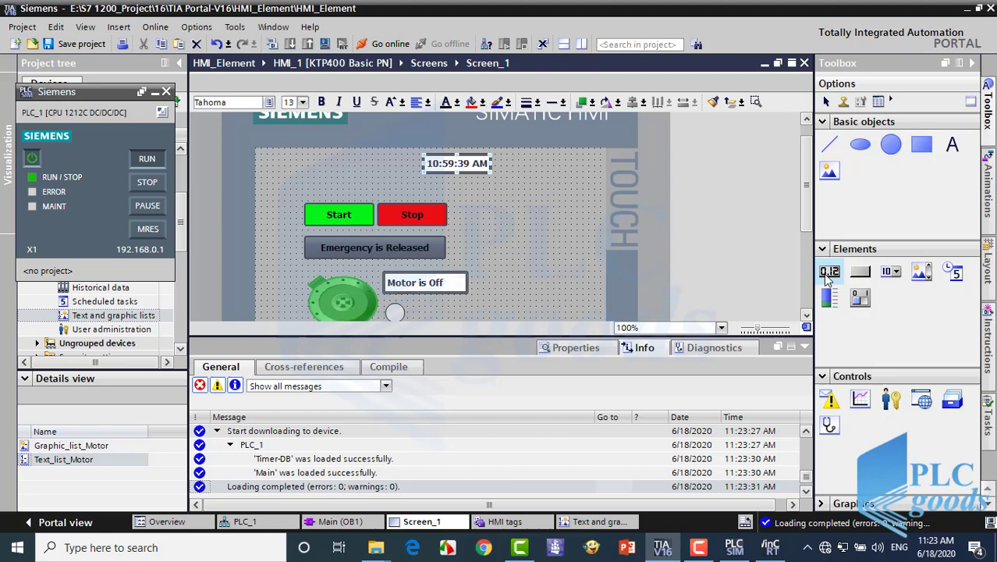
Step: Place a new I/O field right of the Stop button on Screen_1
left_click_drag(828, 277, 538, 232)
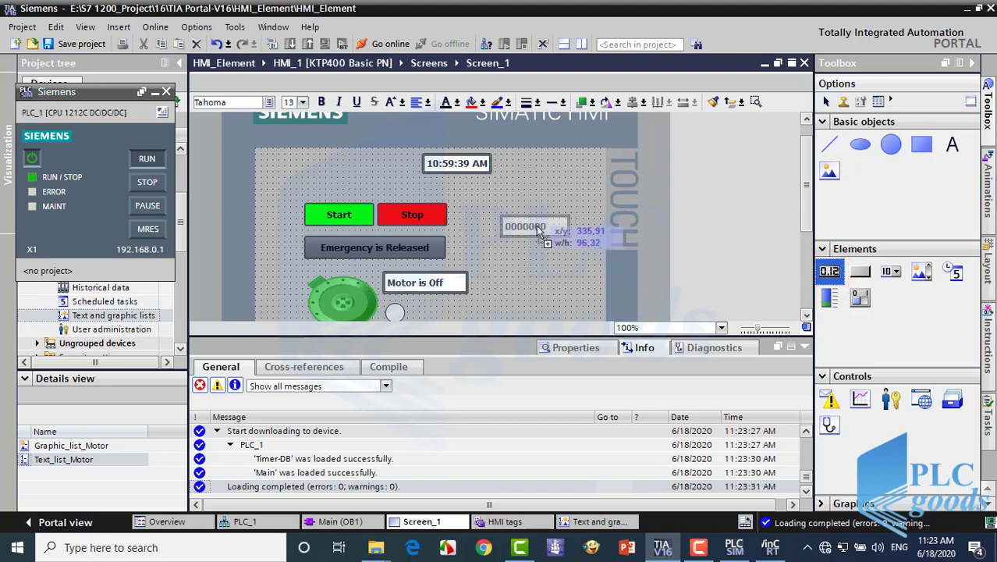
mouse_move(538, 232)
left_mouse_down()
mouse_move(544, 217)
mouse_move(555, 223)
left_mouse_up()
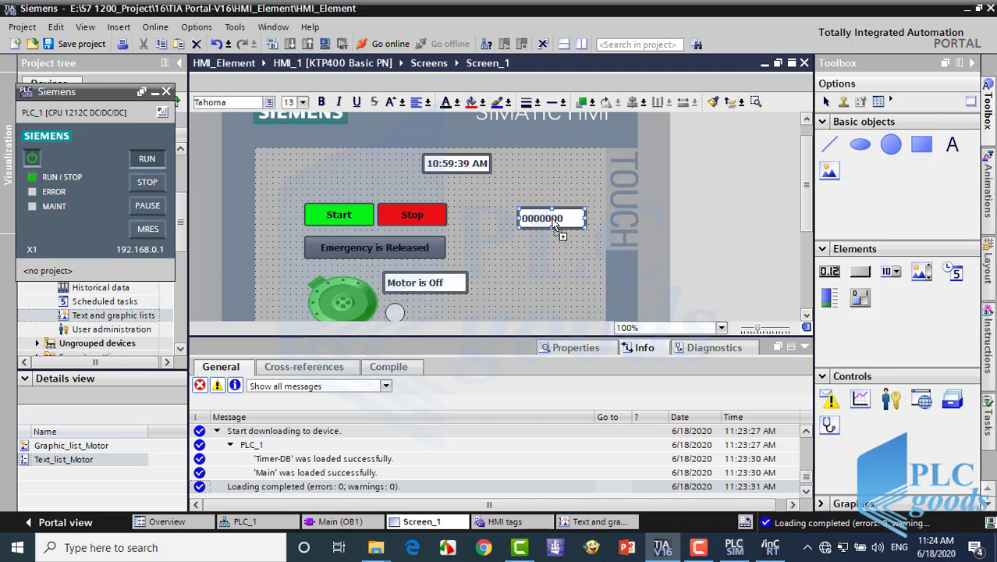
left_click(568, 348)
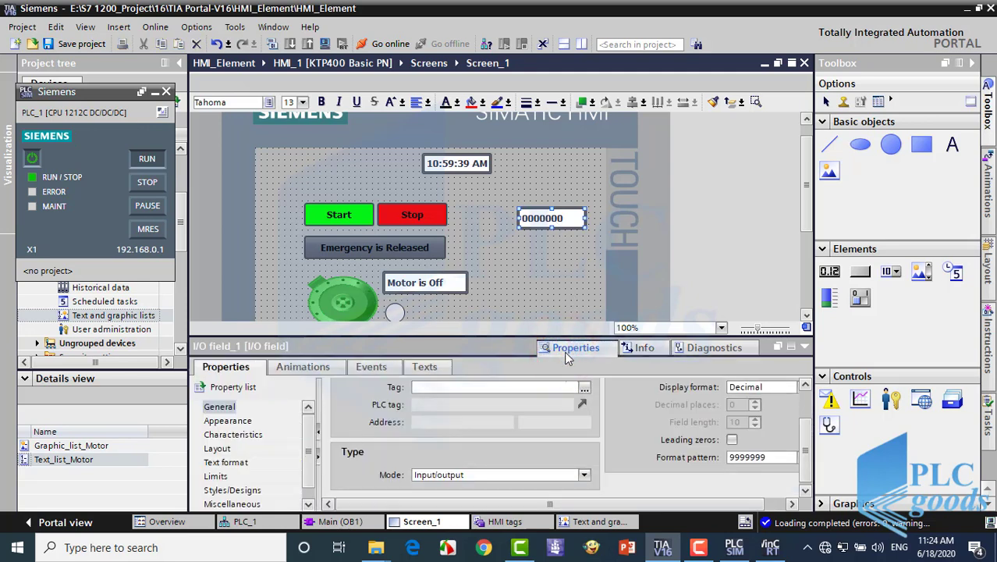
Step: Bind the I/O field's tag to Timer-DB.PT under Program resources
left_click(585, 387)
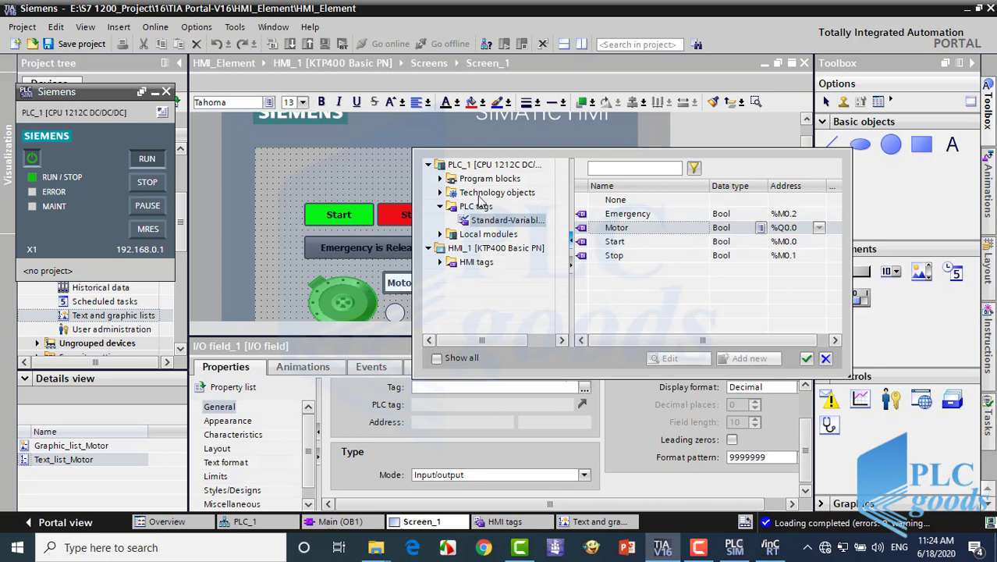
left_click(439, 179)
left_click(451, 192)
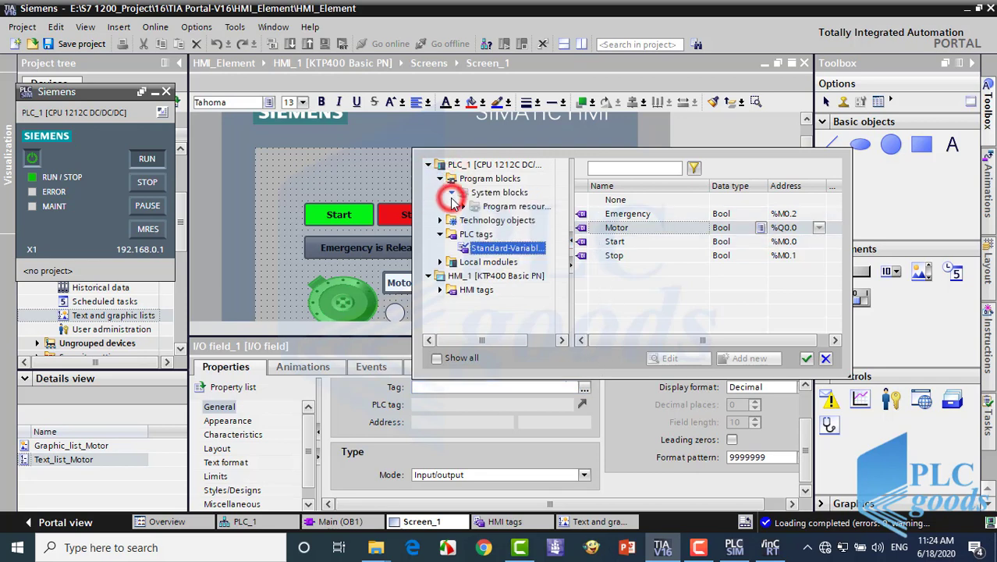
left_click(463, 206)
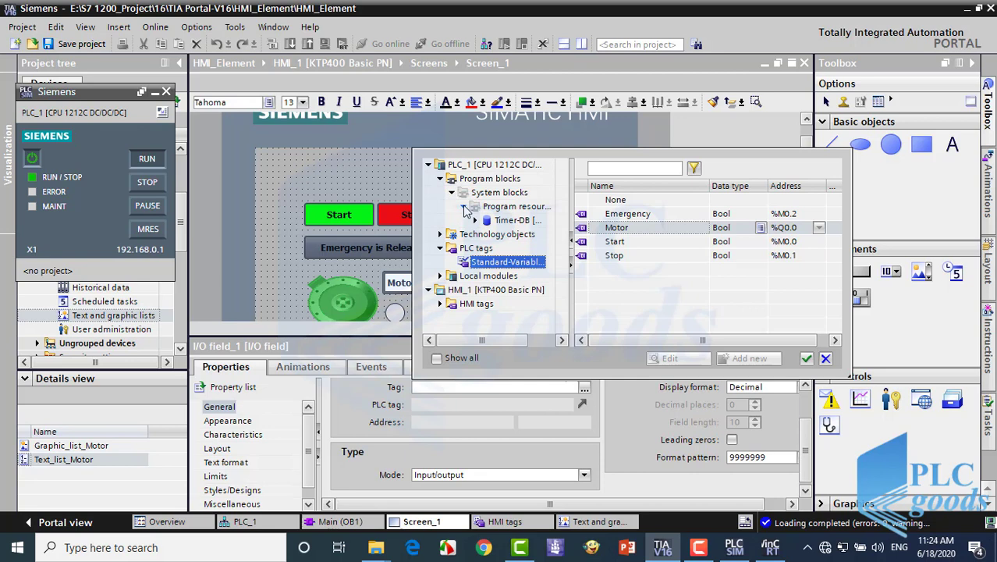
left_click(502, 221)
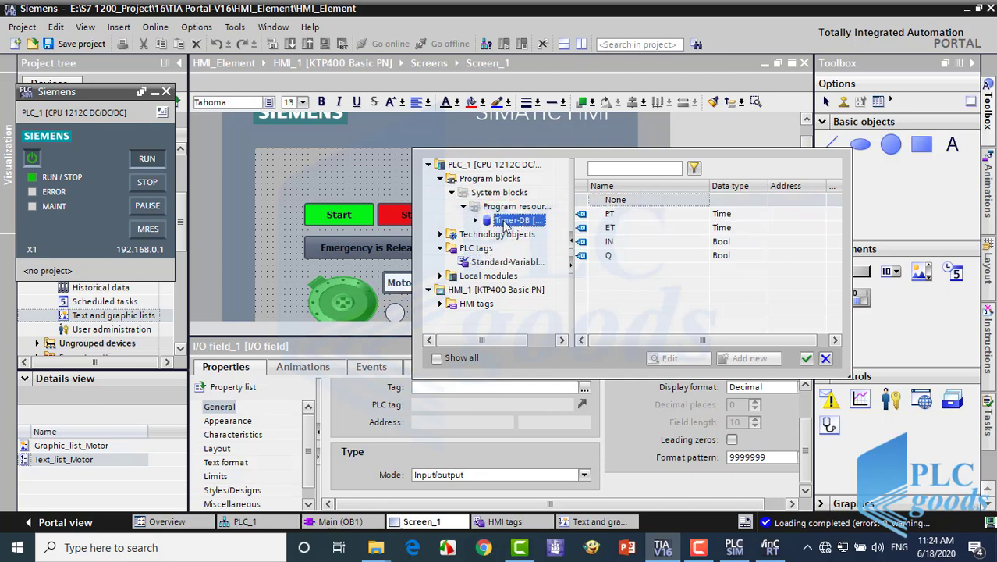
double_click(608, 213)
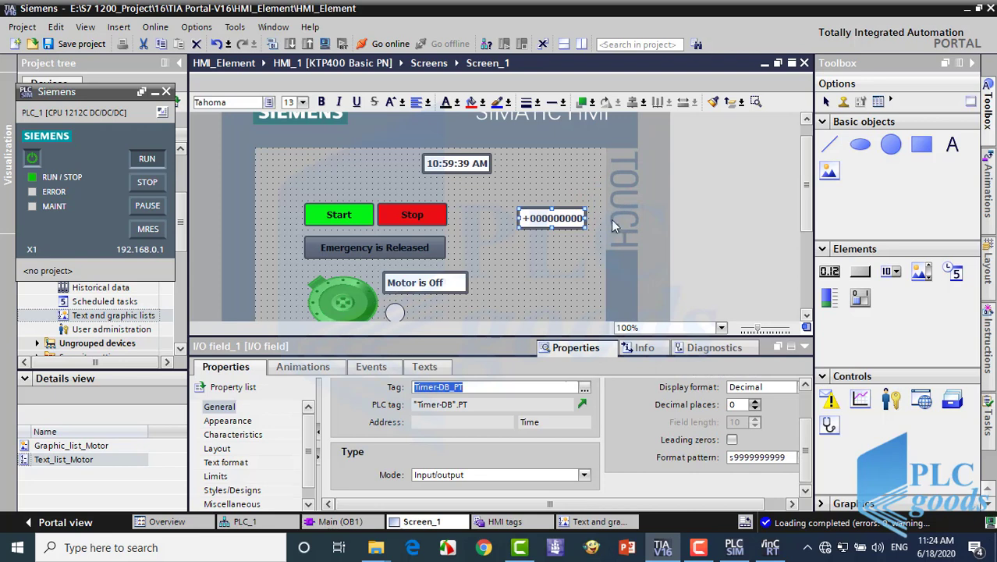
Step: Try the 999 format pattern with one decimal place on the PT field
left_click(755, 401)
left_click(755, 401)
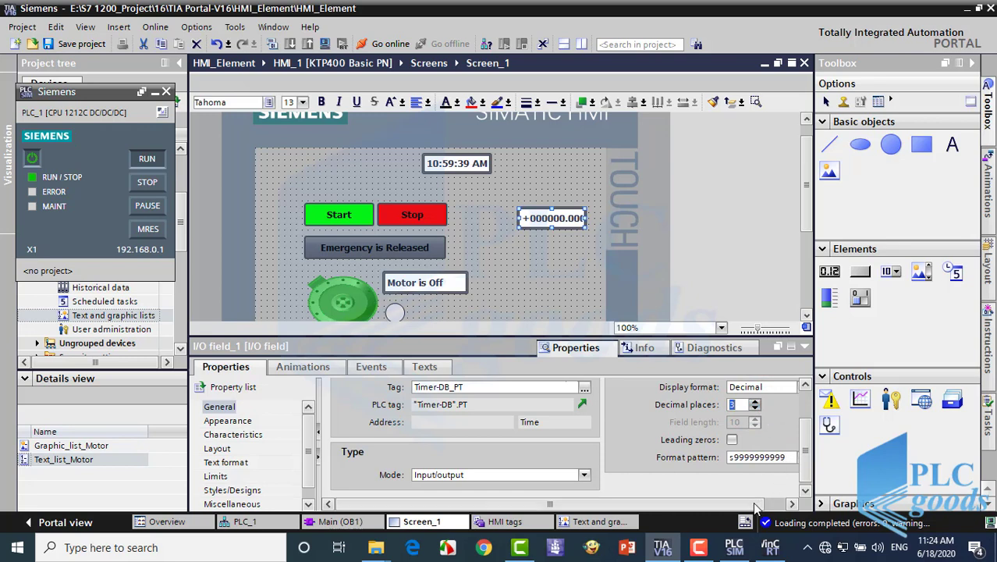
left_click_drag(752, 504, 772, 504)
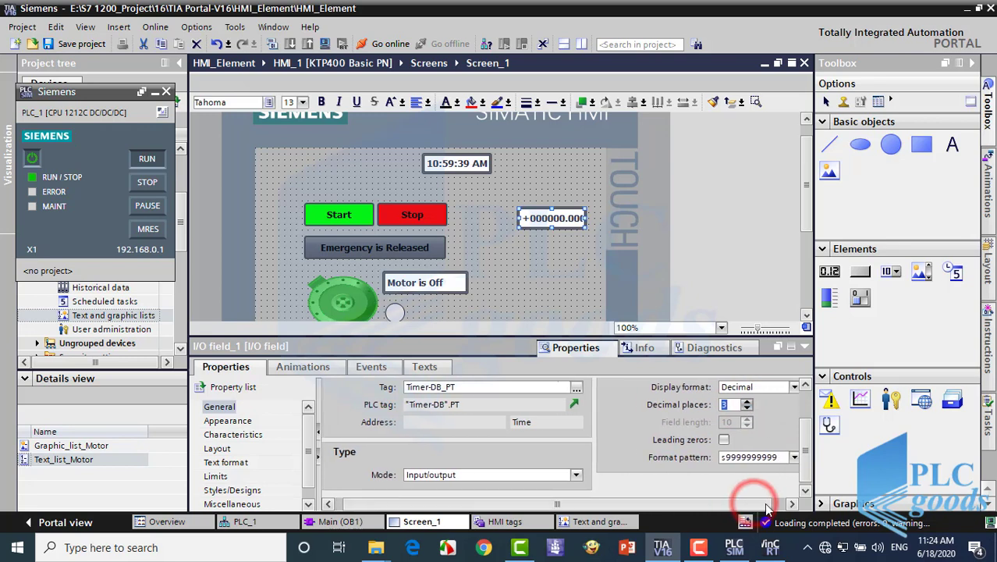
left_click(779, 457)
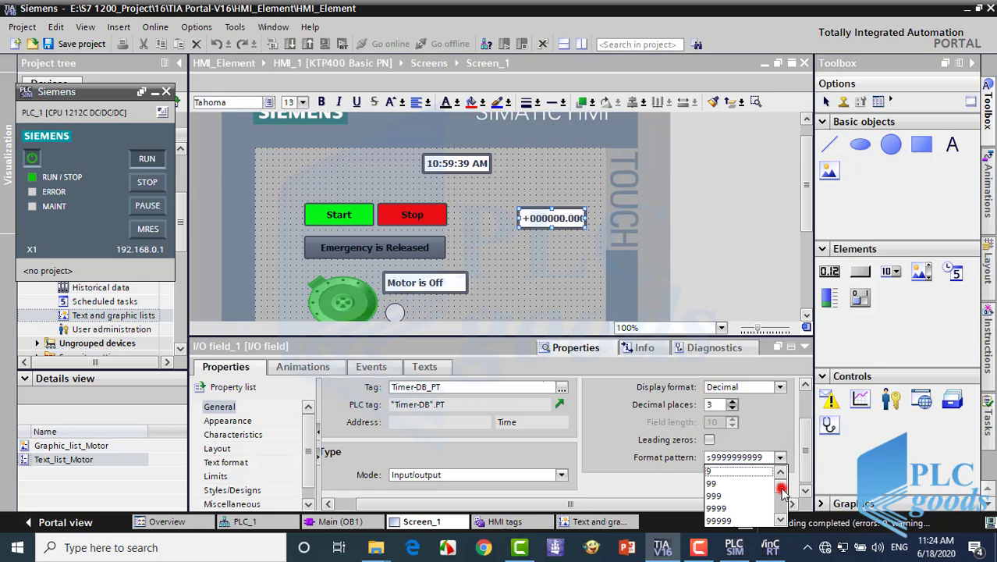
left_click_drag(784, 486, 782, 493)
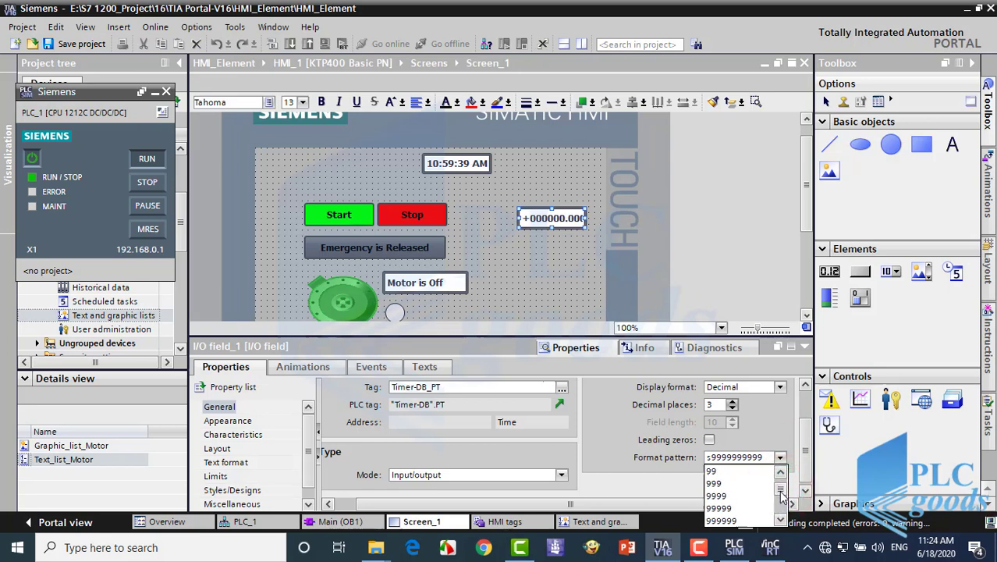
left_click(711, 483)
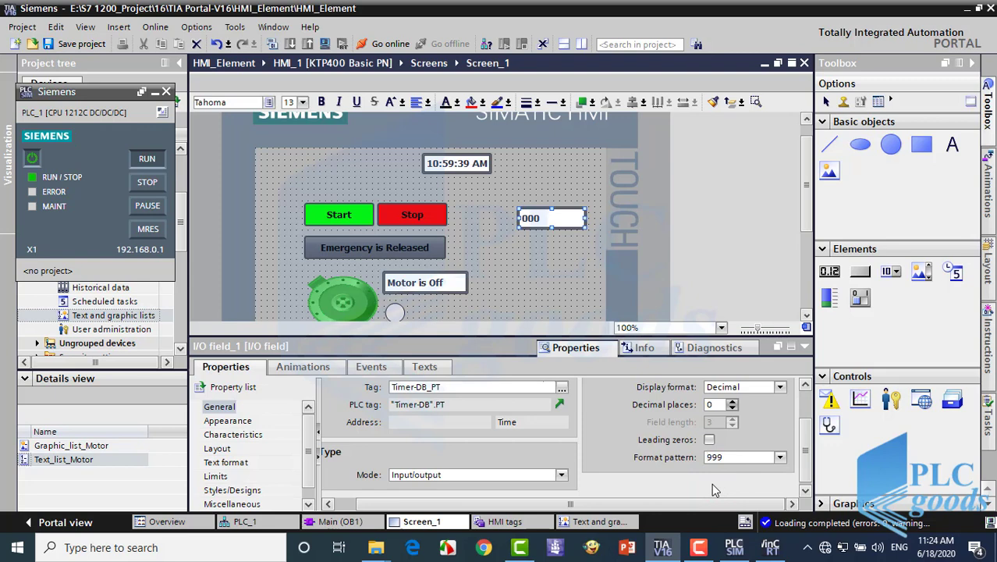
left_click(732, 402)
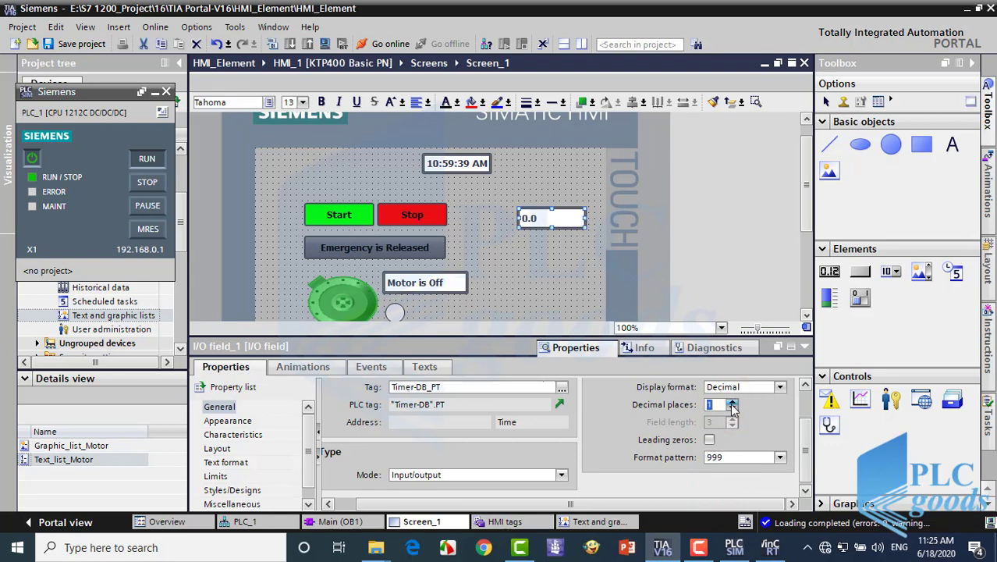
Step: Switch the PT field to format pattern 999999 with 3 decimal places
left_click(779, 457)
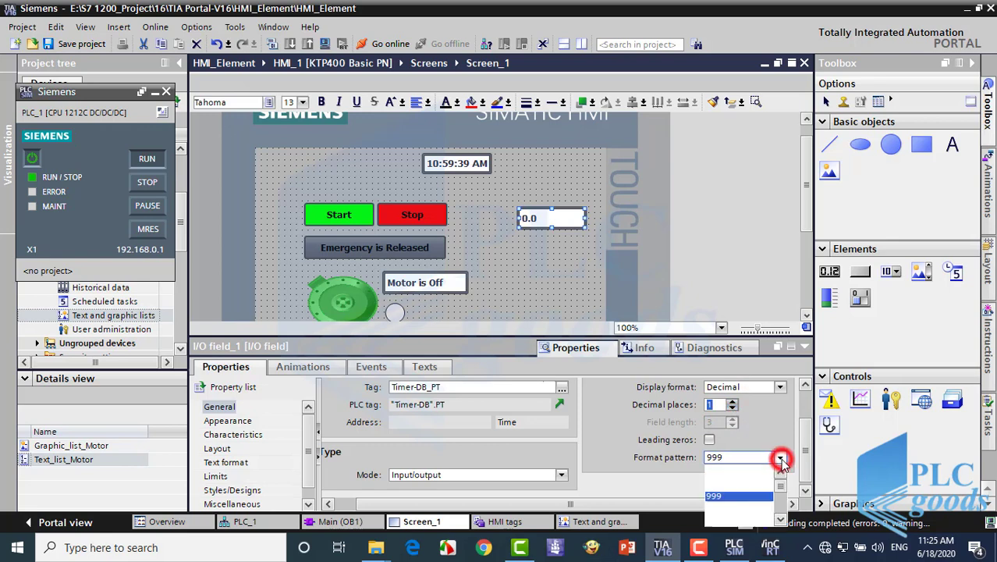
left_click(780, 519)
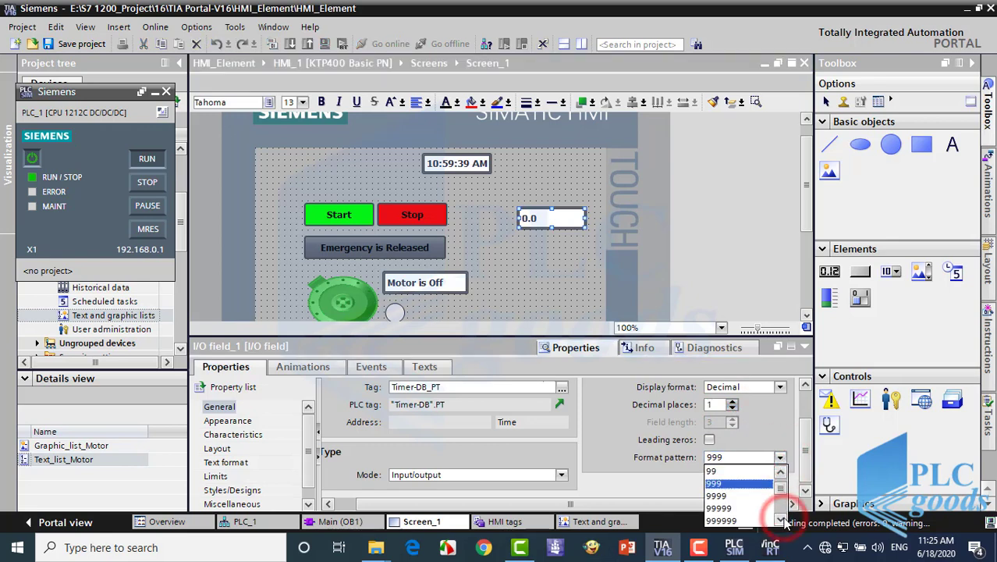
left_click(721, 520)
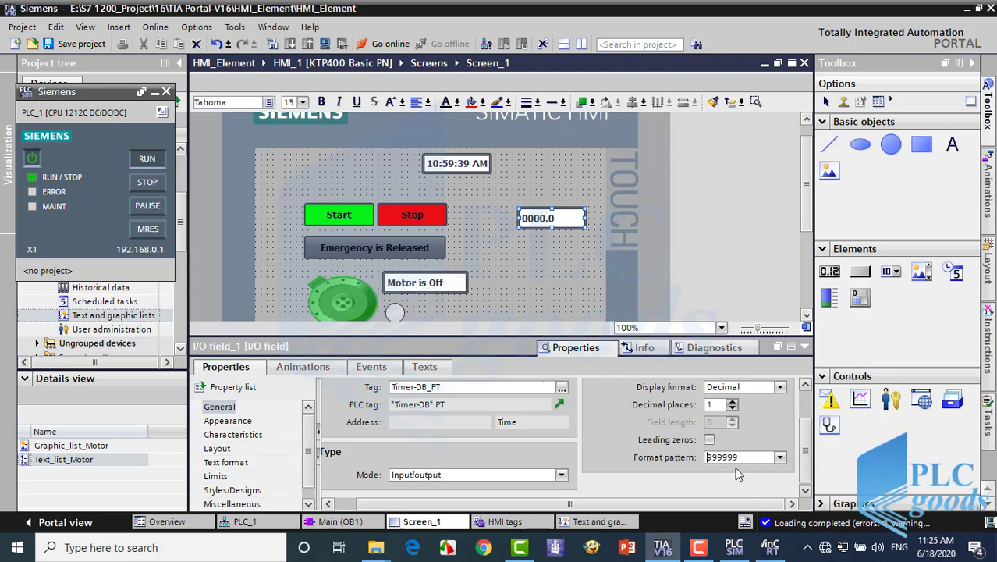
left_click(732, 404)
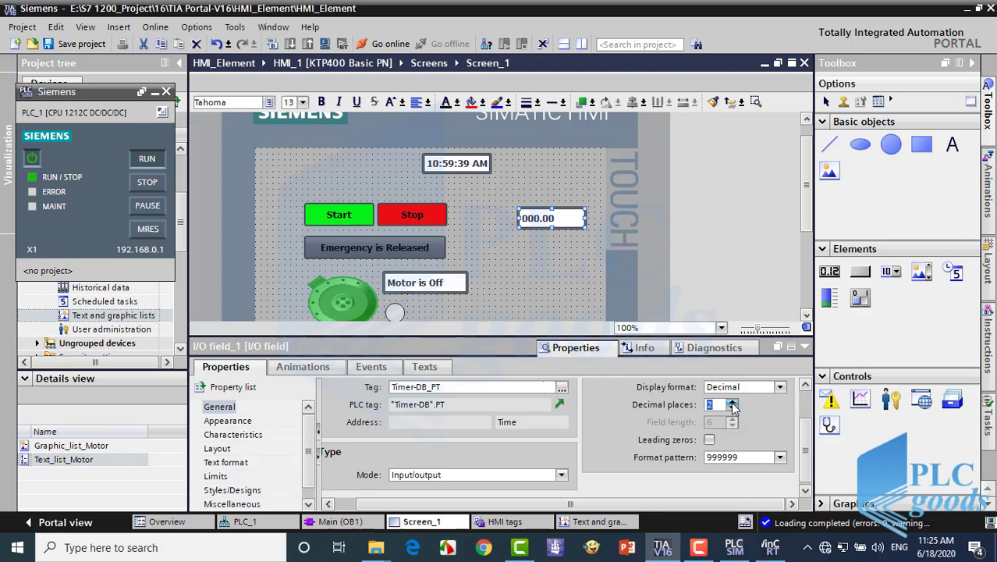
left_click(732, 404)
left_click(743, 408)
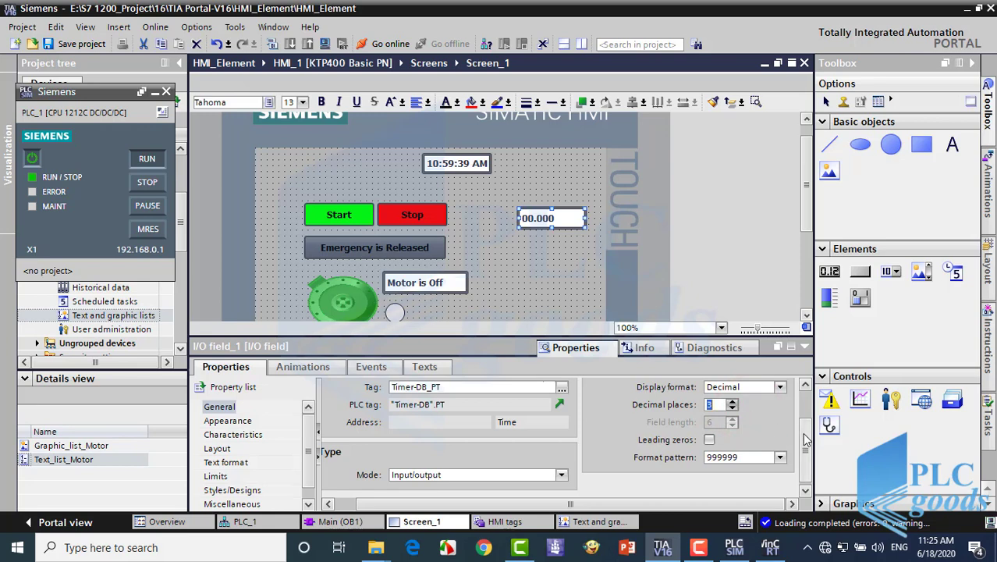
left_click_drag(806, 439, 806, 456)
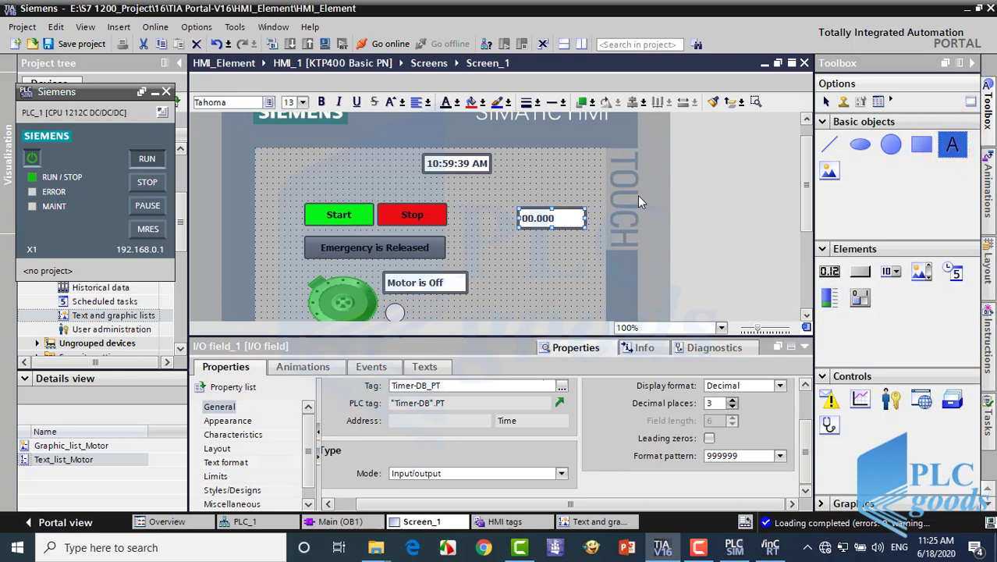
Step: Add a PV text label left of the timer I/O field
left_click_drag(953, 149, 500, 222)
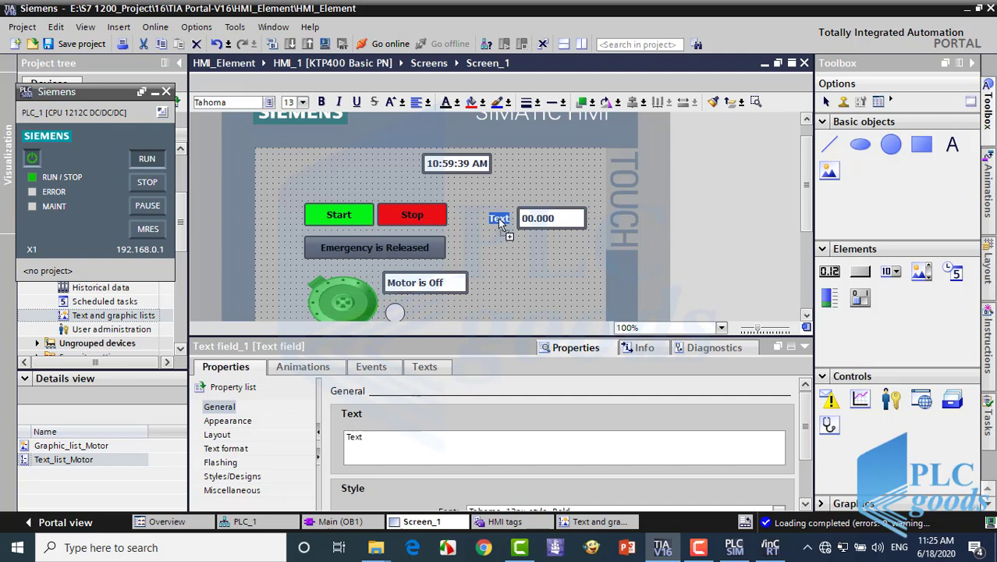
type("PV")
left_click(504, 238)
Step: Copy the PV label, paste it below, and change its text to ET
left_click(495, 219)
left_click(551, 223)
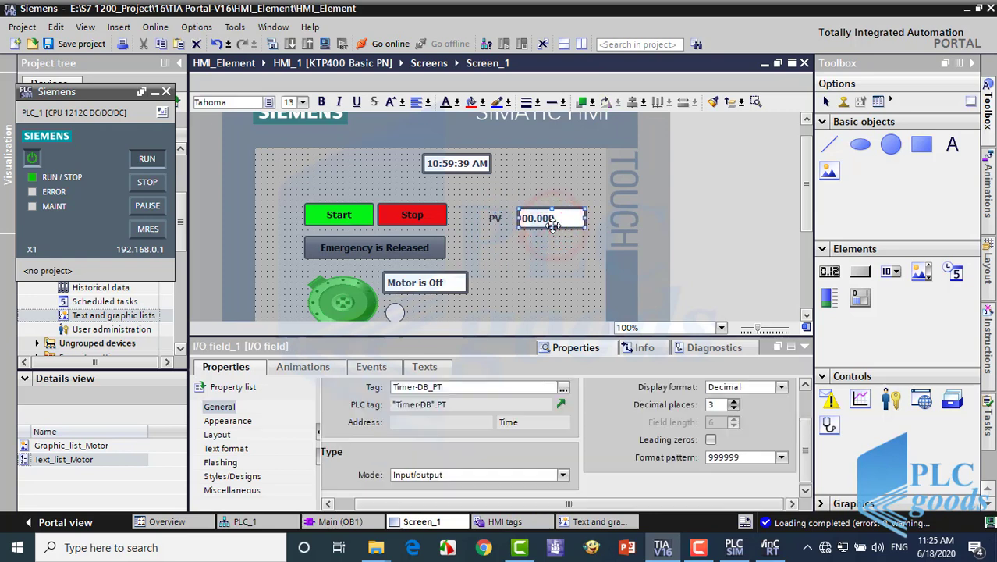
left_click(493, 219)
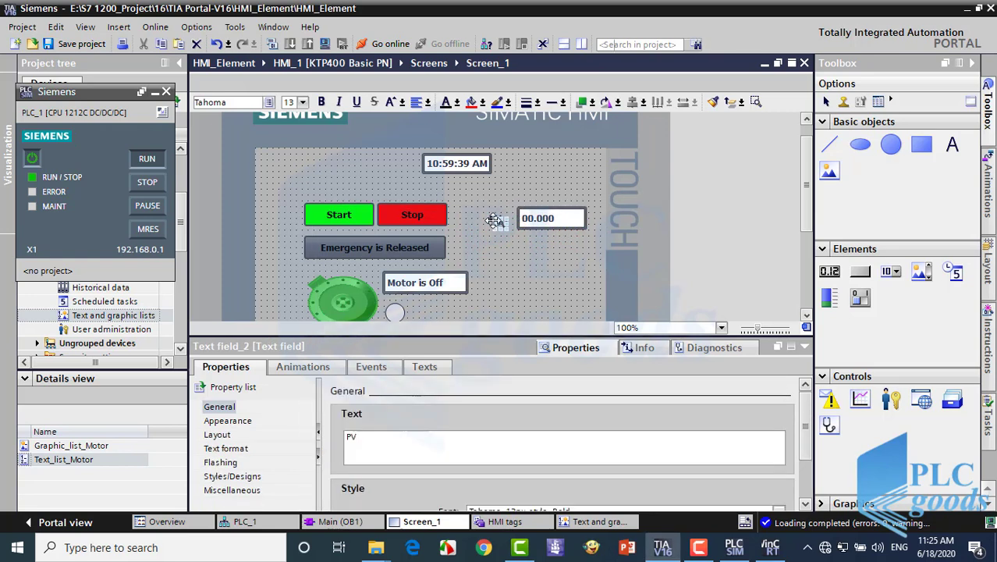
key("ctrl+c")
key("ctrl+v")
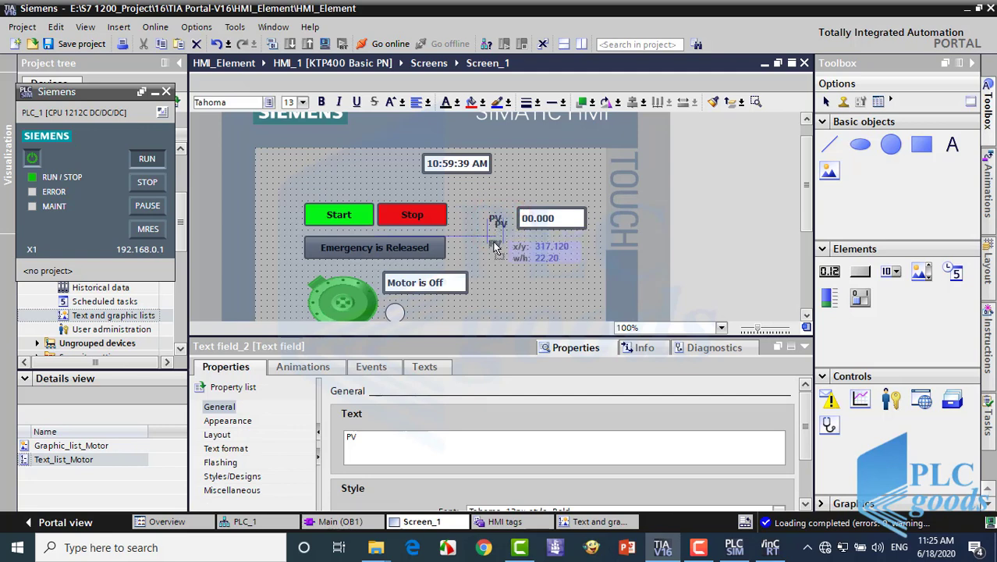
left_click(495, 242)
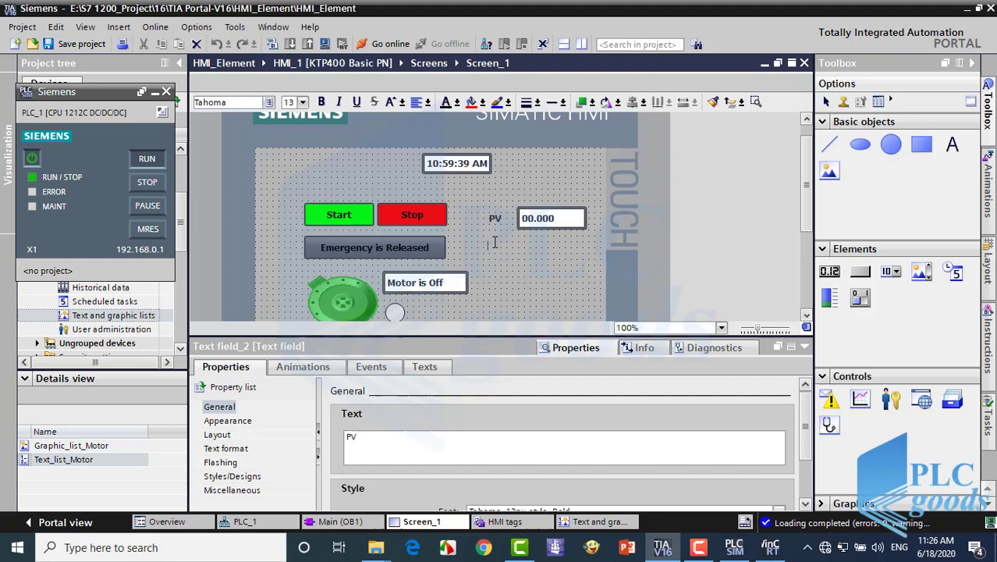
type("ET")
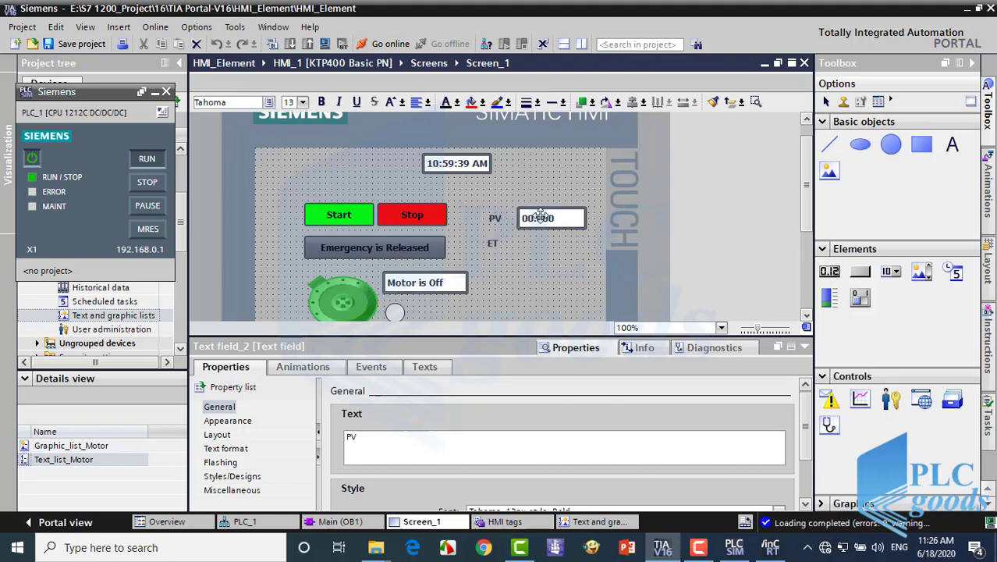
Step: Duplicate the PV I/O field and place the copy in the ET row
left_click(542, 212)
key("ctrl+c")
key("ctrl+v")
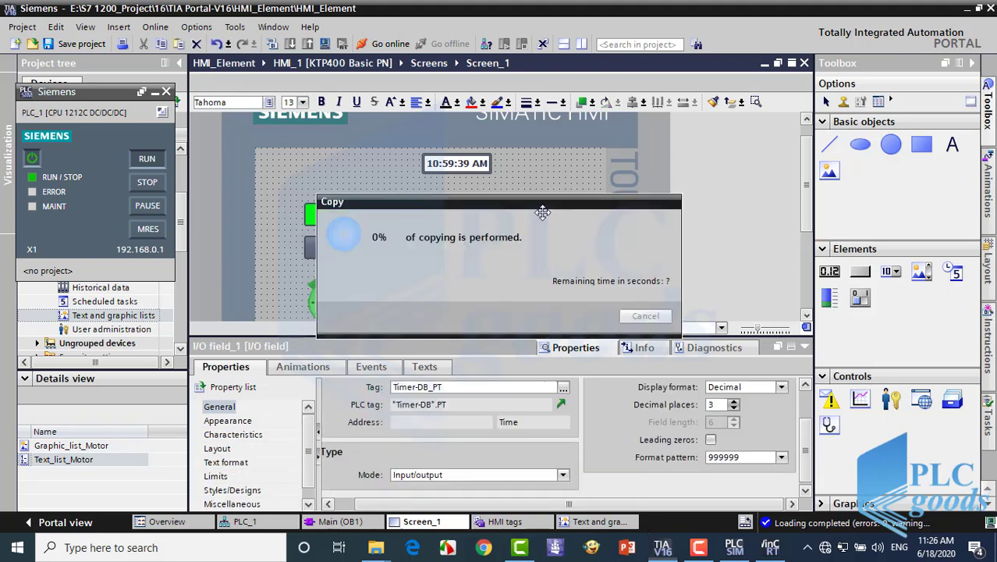
left_click_drag(542, 212, 545, 245)
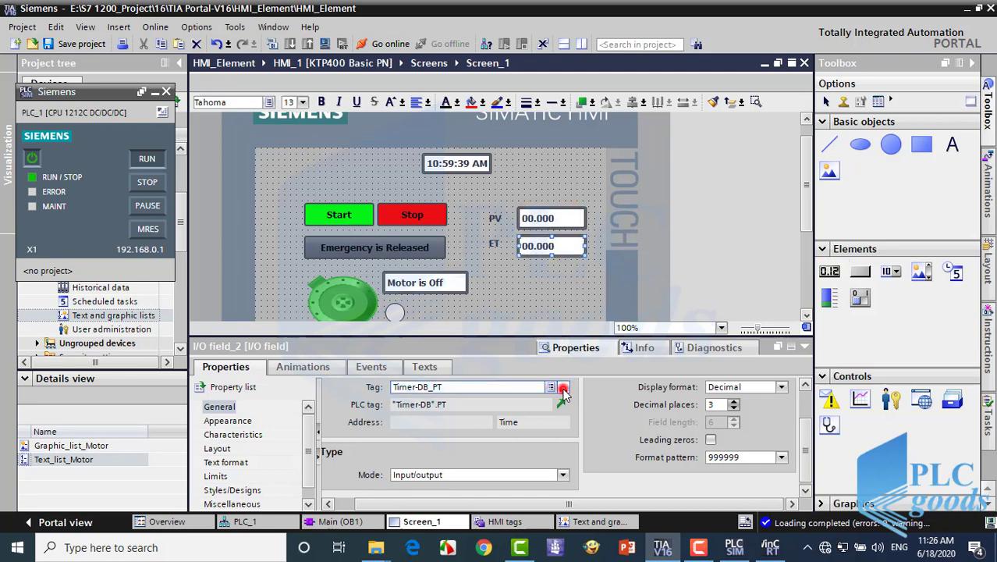
Step: Bind the copied field to Timer-DB.ET from the System blocks tag list
left_click(563, 388)
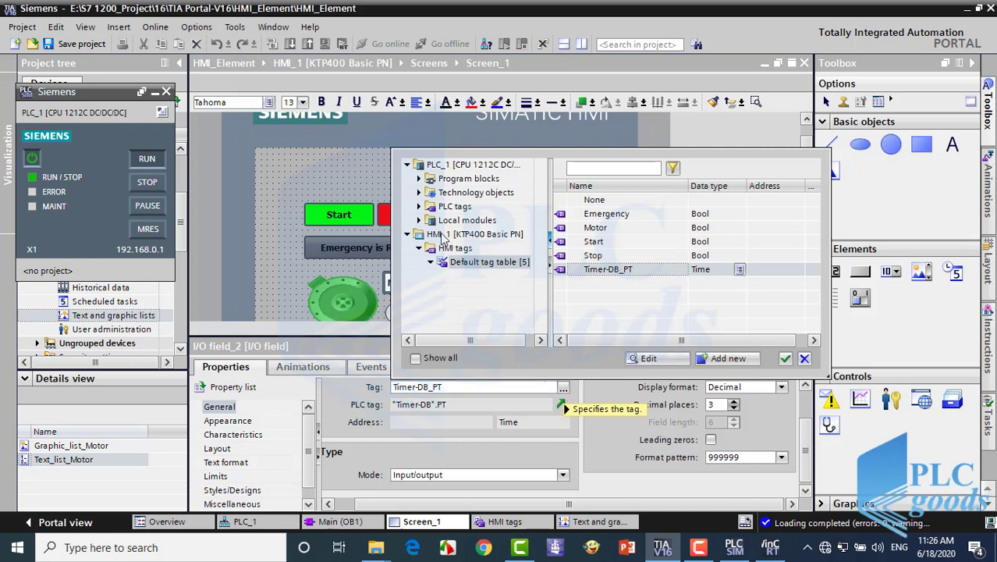
left_click(419, 178)
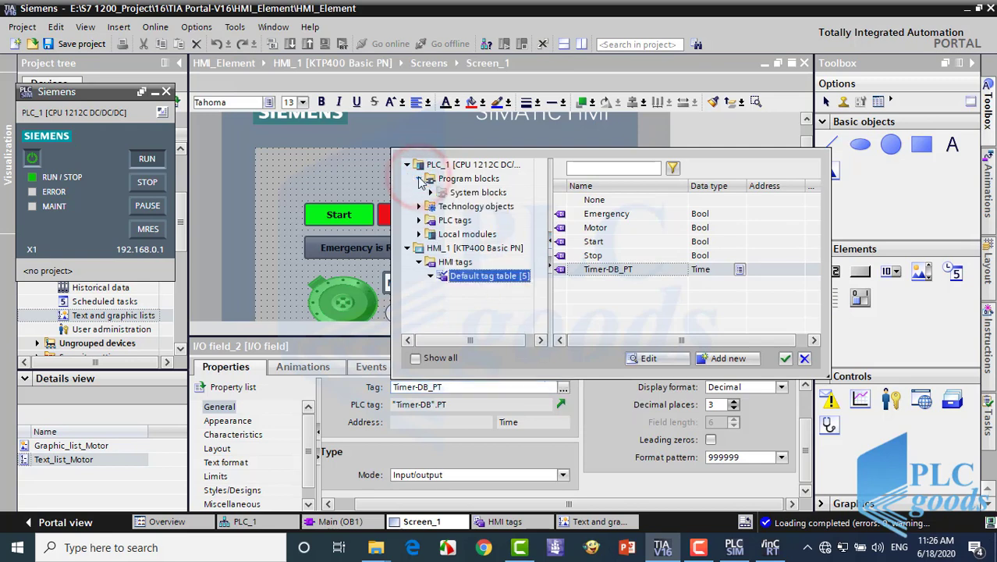
left_click(442, 205)
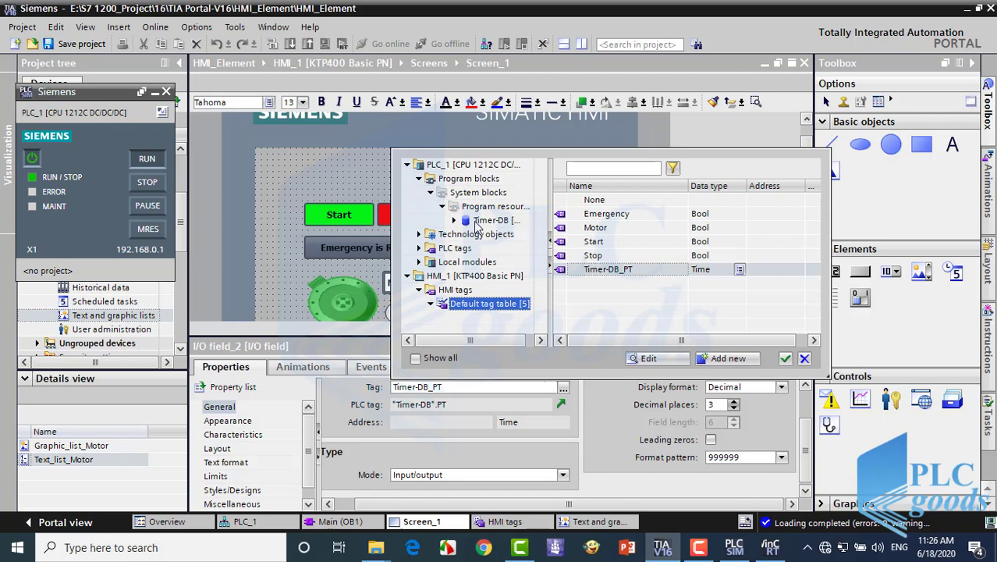
left_click(493, 220)
double_click(587, 228)
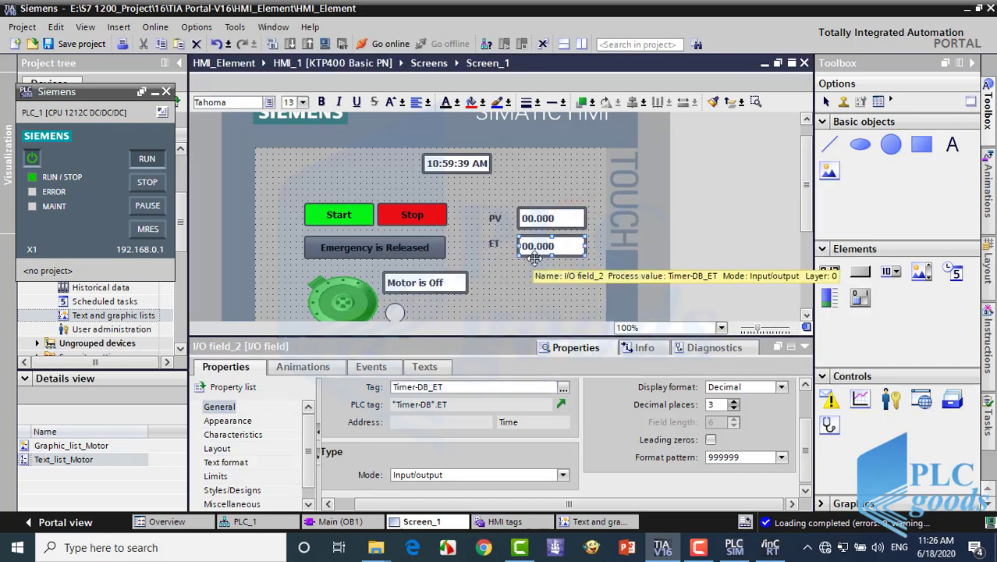
Step: Set the ET field's mode to Output and save the project
left_click(562, 476)
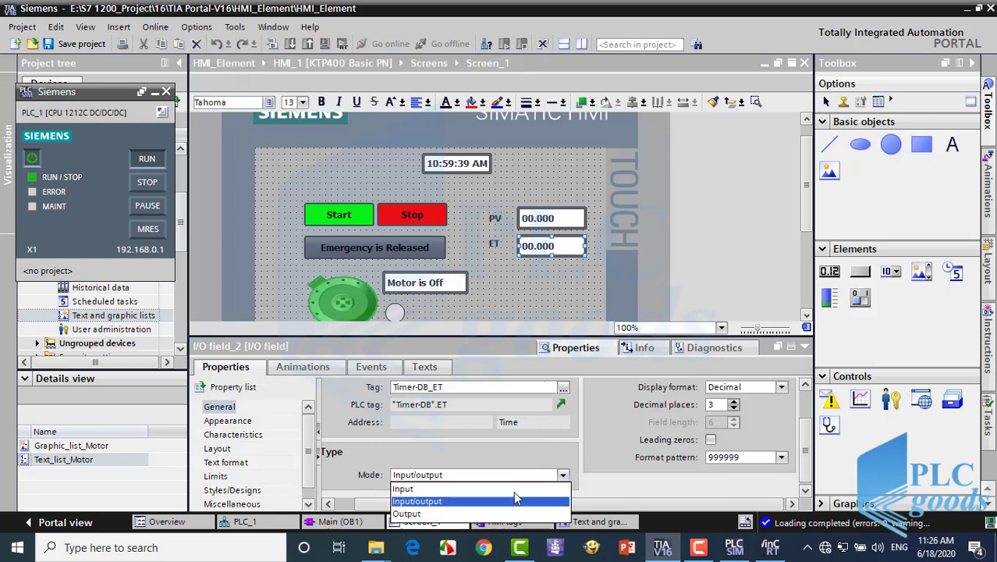
left_click(444, 513)
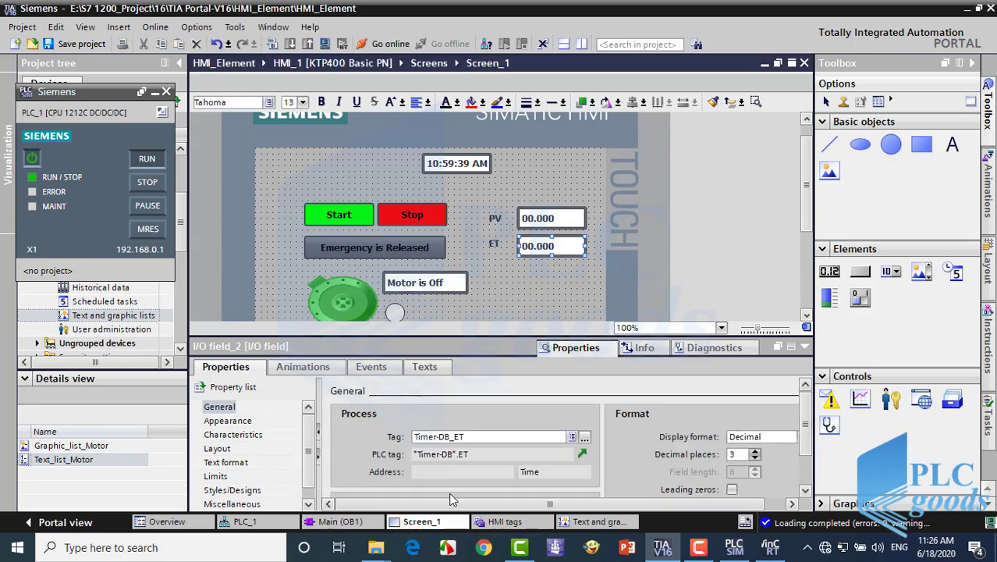
scroll(480, 488, "down", 2)
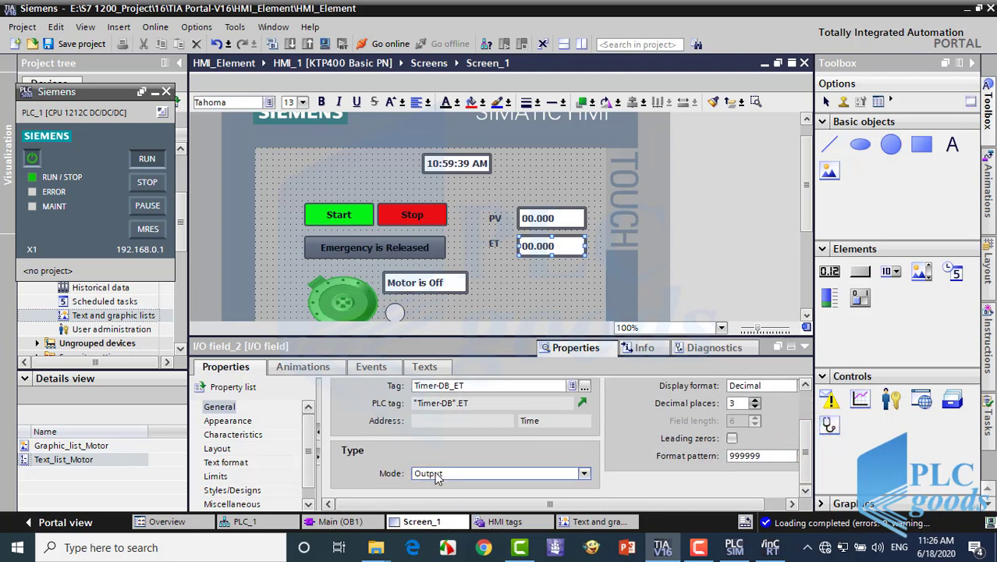
mouse_move(437, 474)
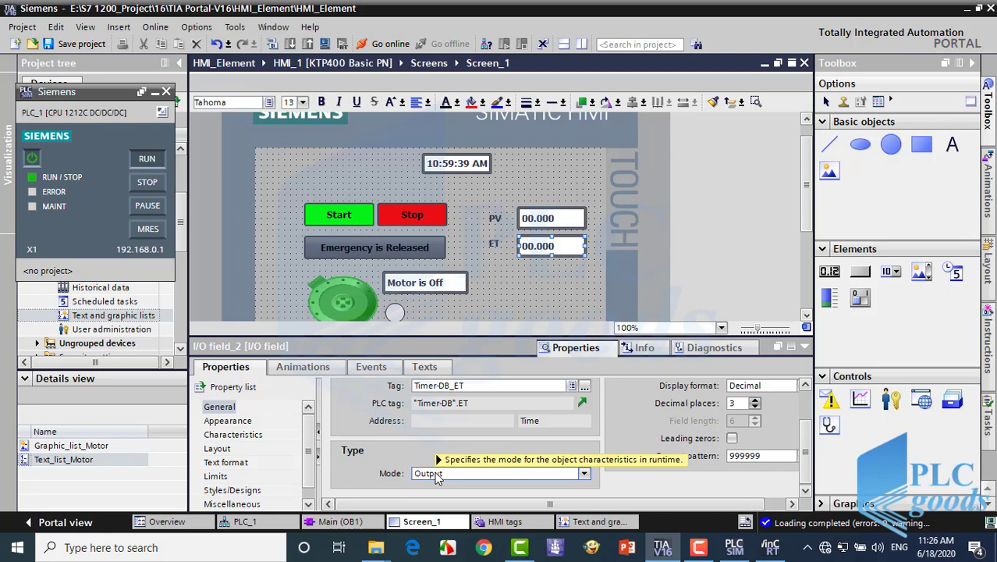
left_click(72, 43)
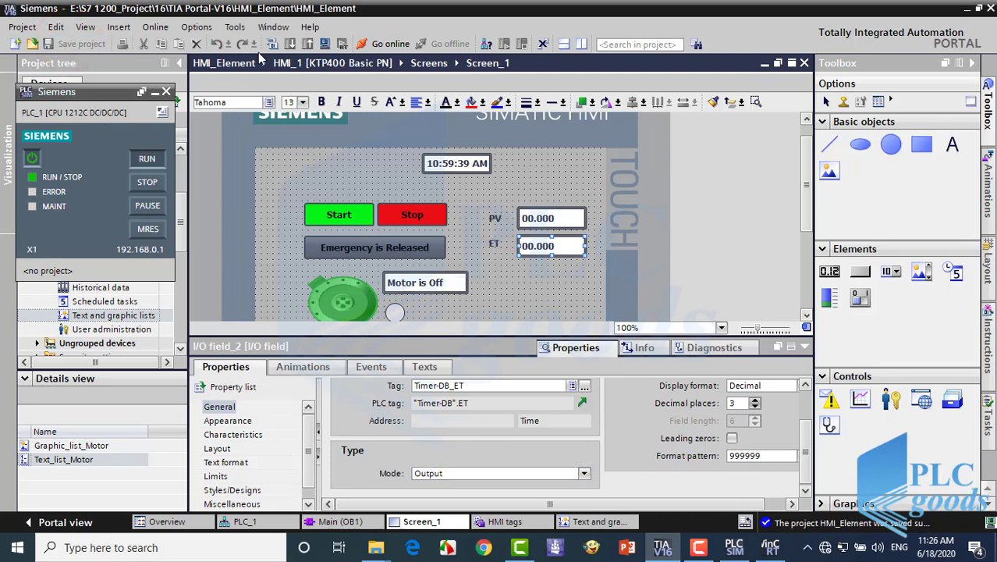
Step: Compile the HMI, monitor Main [OB1] online, and bring up the WinCC runtime simulator
left_click(324, 43)
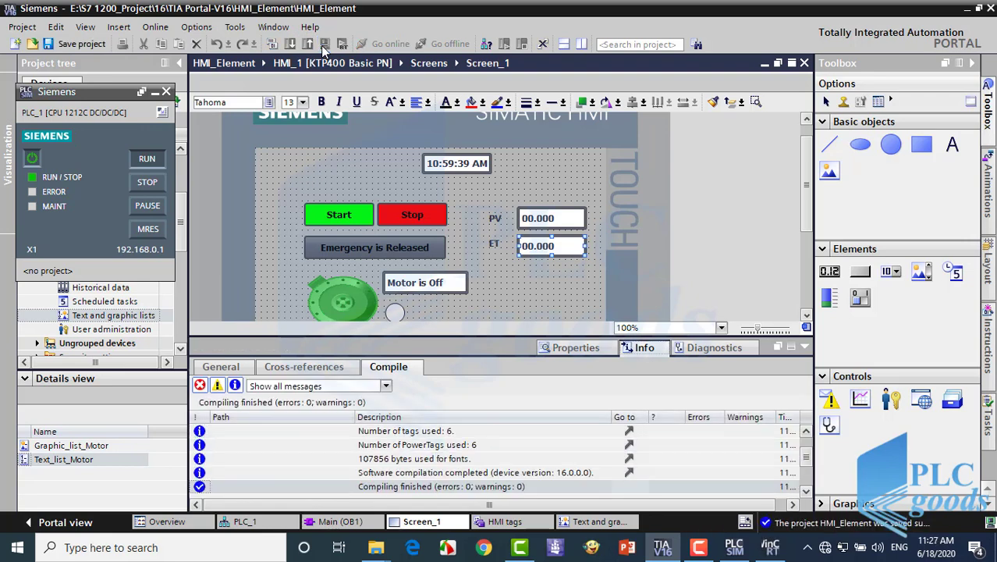
left_click(348, 518)
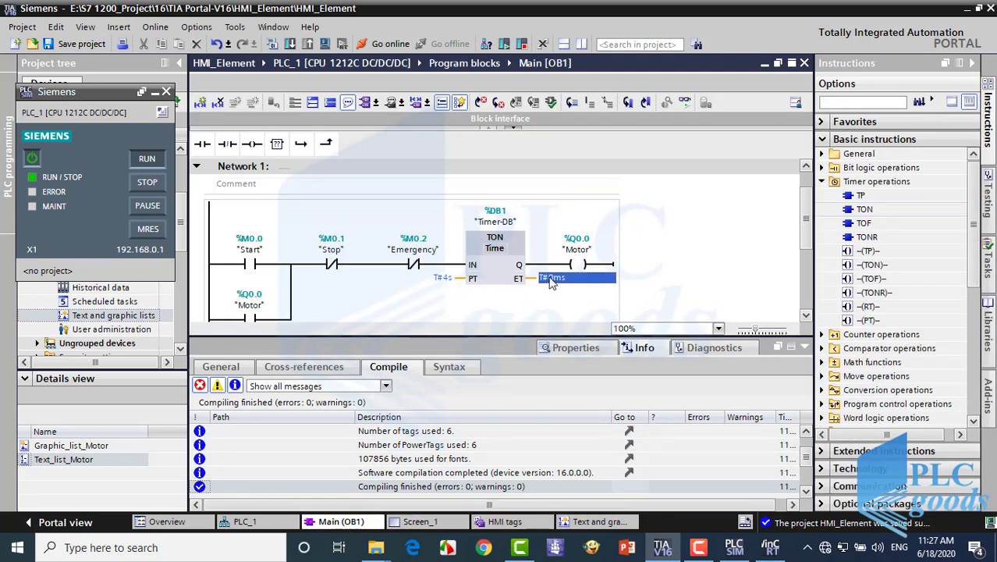
left_click(685, 103)
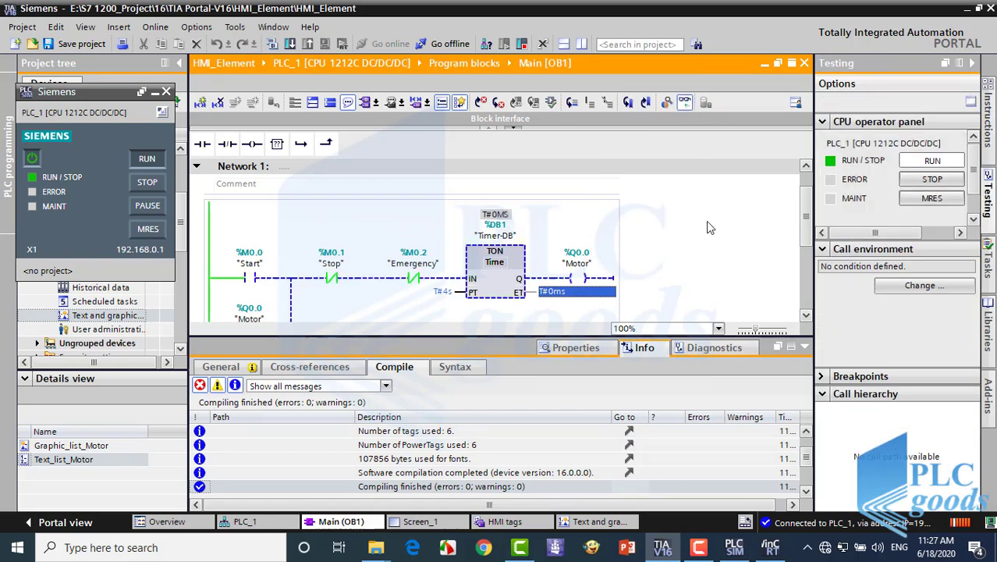
scroll(798, 235, "down", 2)
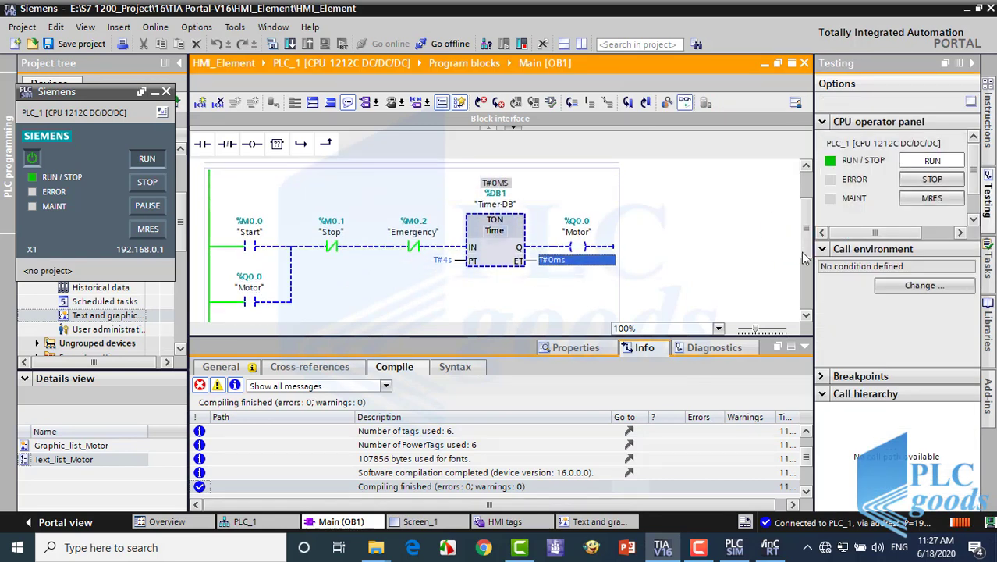
left_click(768, 548)
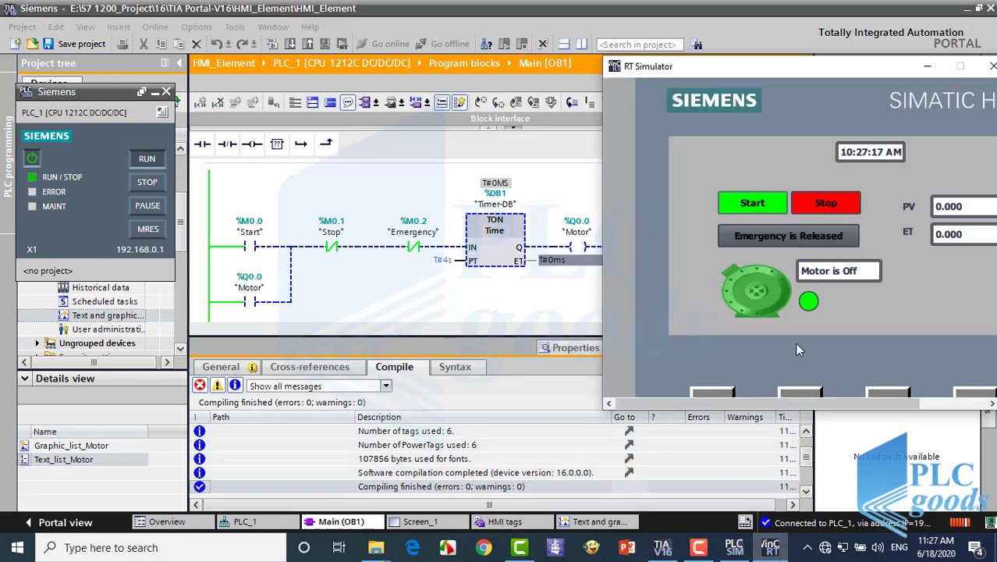
Step: Start the motor and enter 5 as the PV preset on the simulated panel
left_click(765, 206)
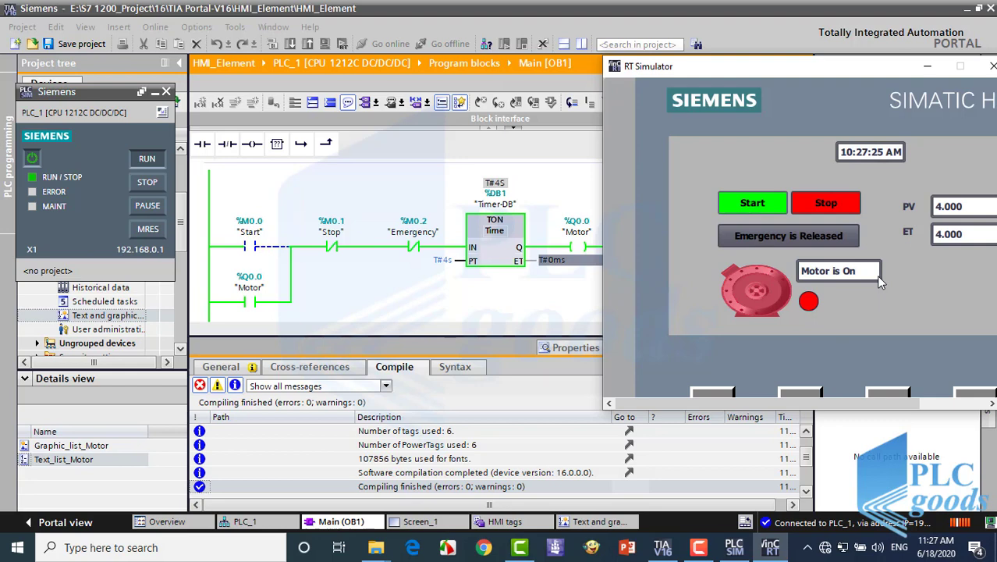
left_click(934, 208)
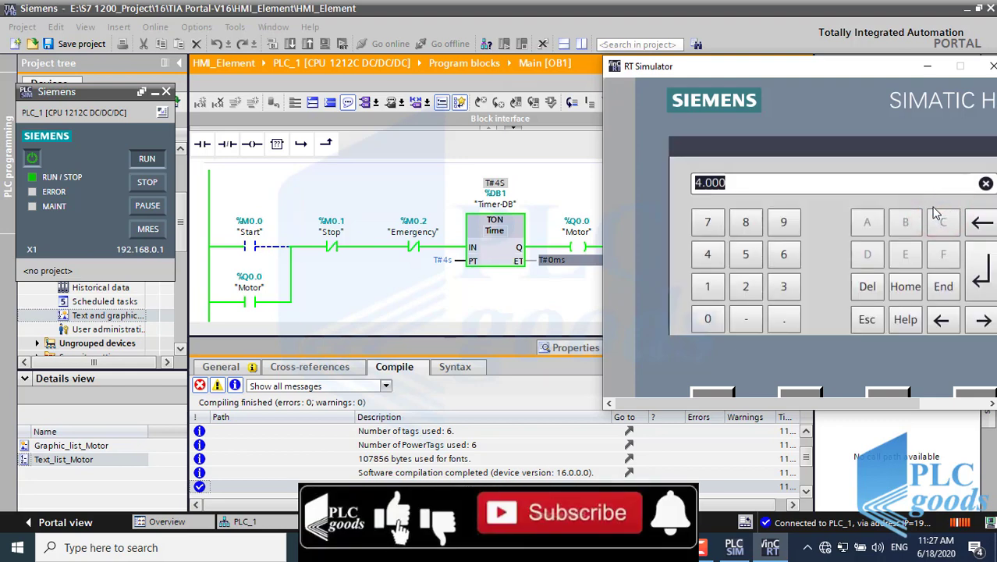
left_click(745, 254)
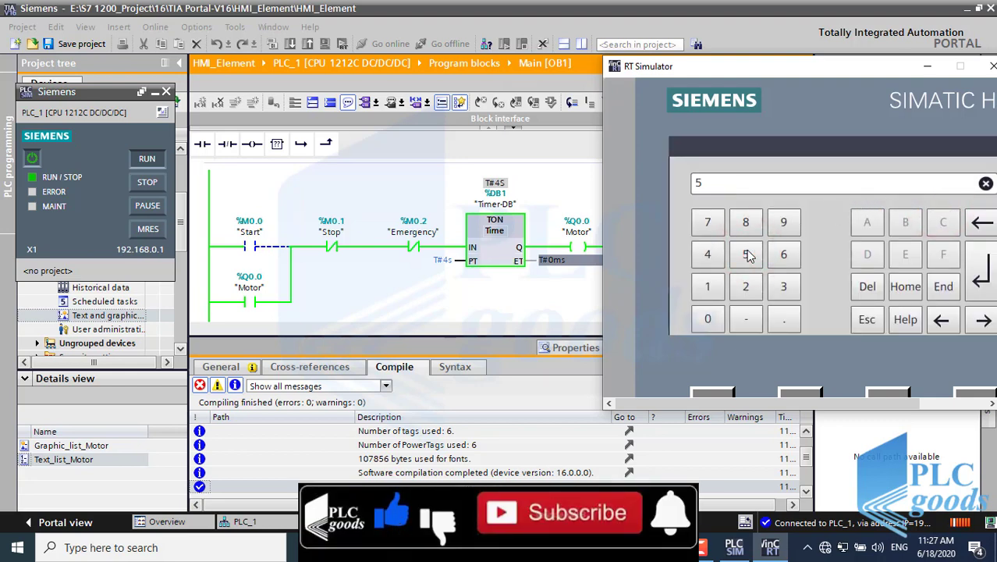
left_click(979, 257)
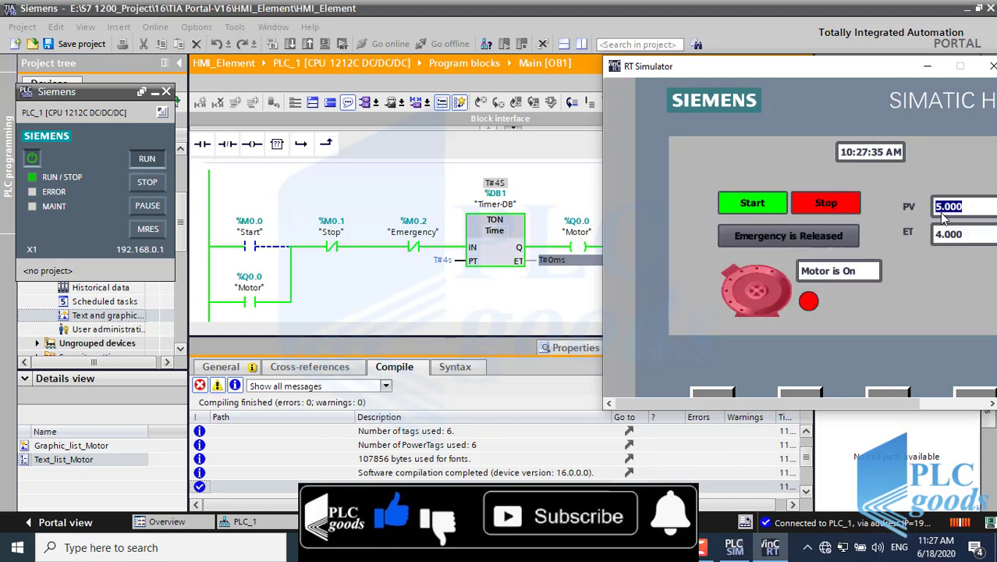
Step: Stop and restart the motor, then re-enter PV as 5.0
left_click(819, 205)
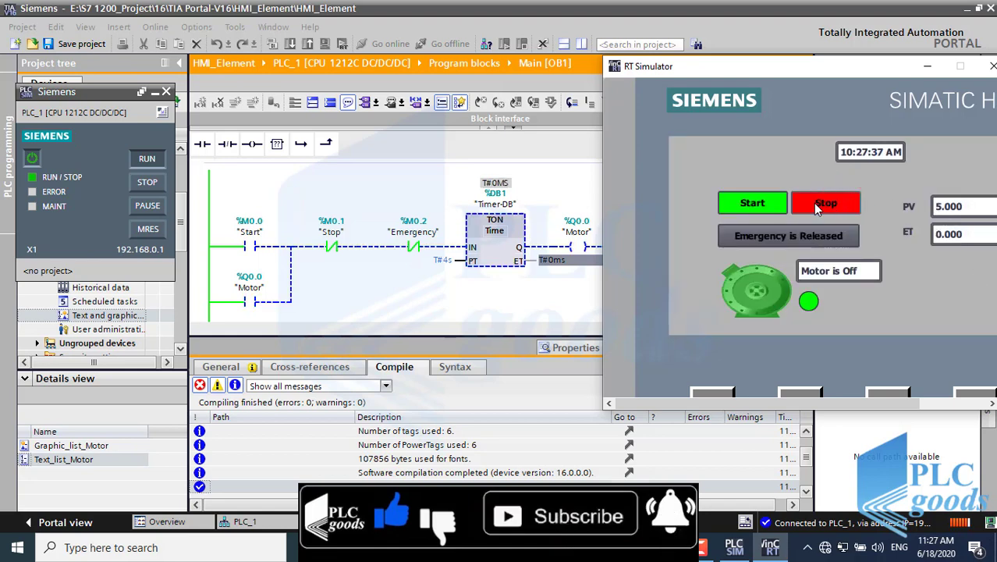
left_click(753, 204)
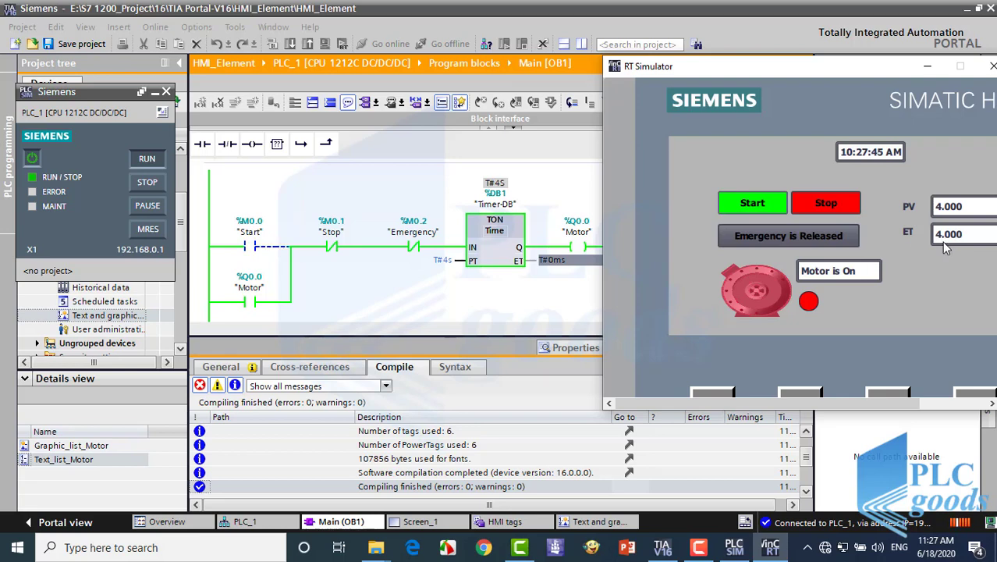
left_click(951, 209)
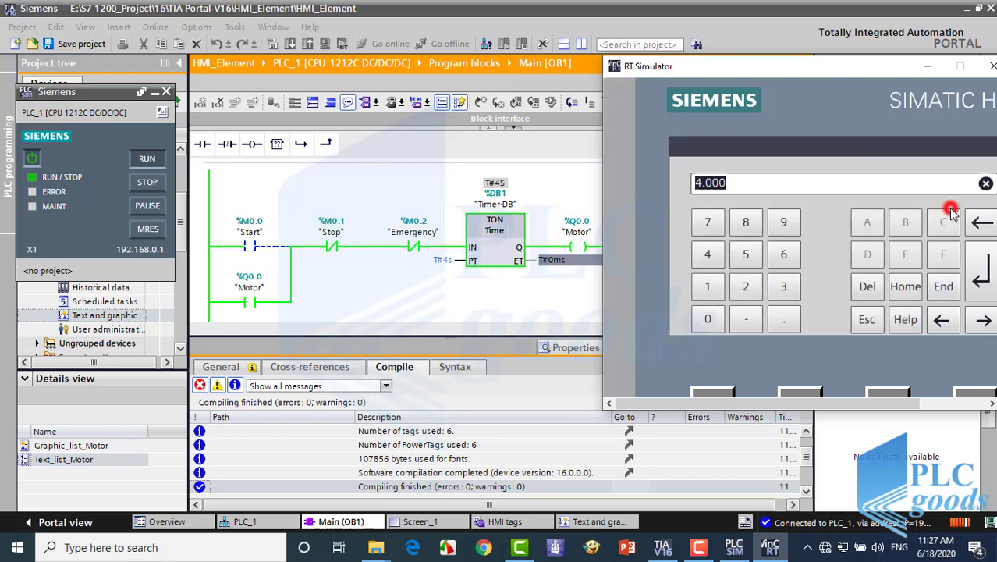
left_click(747, 258)
left_click(792, 320)
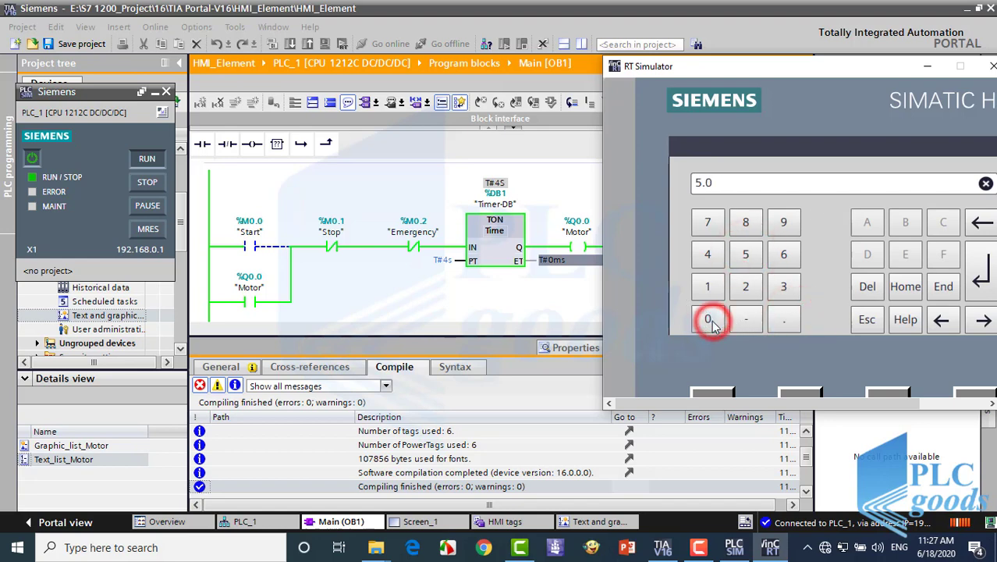
left_click(981, 282)
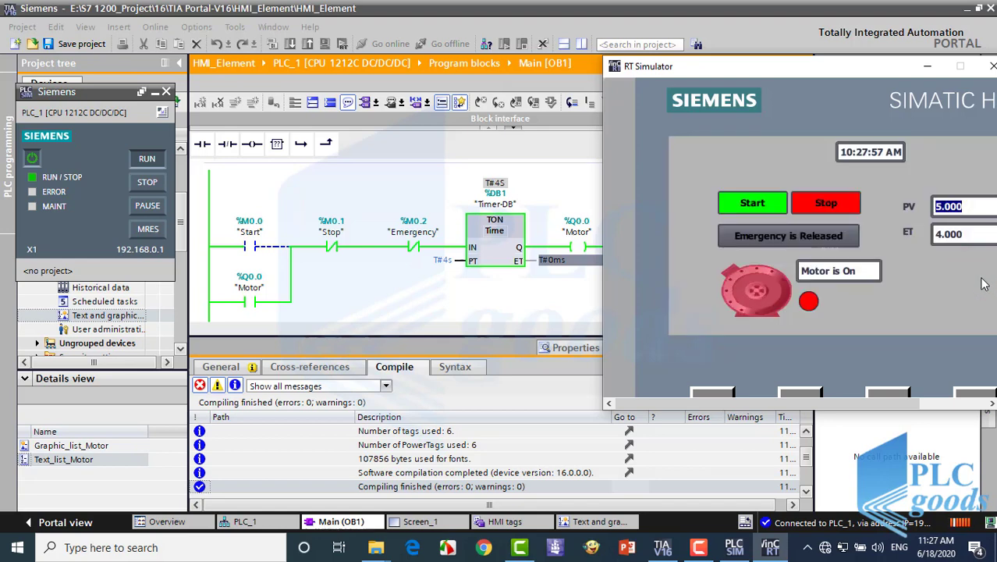
left_click(923, 250)
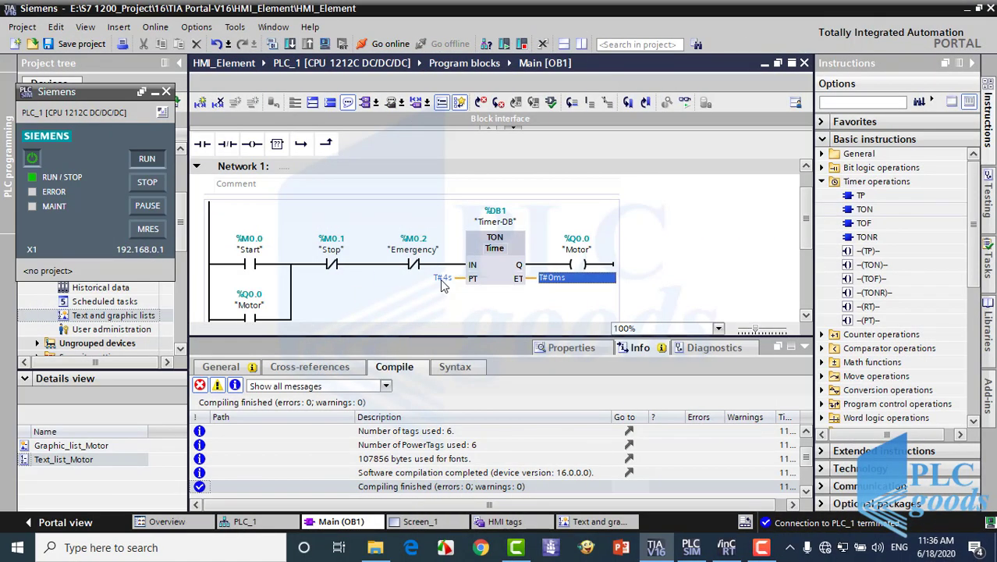
Step: Set the TON timer's PT operand to %MD1
left_click(441, 278)
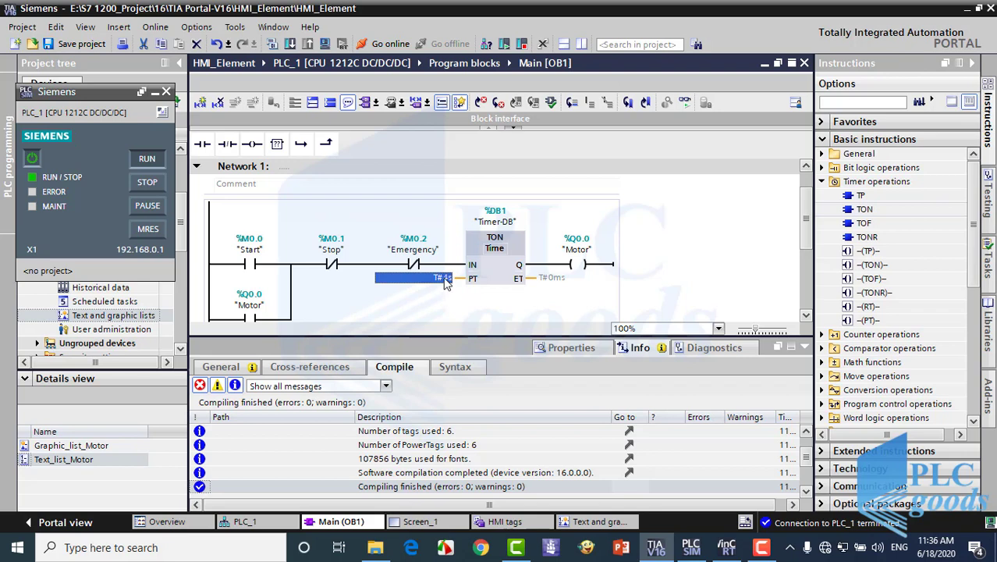
type("m")
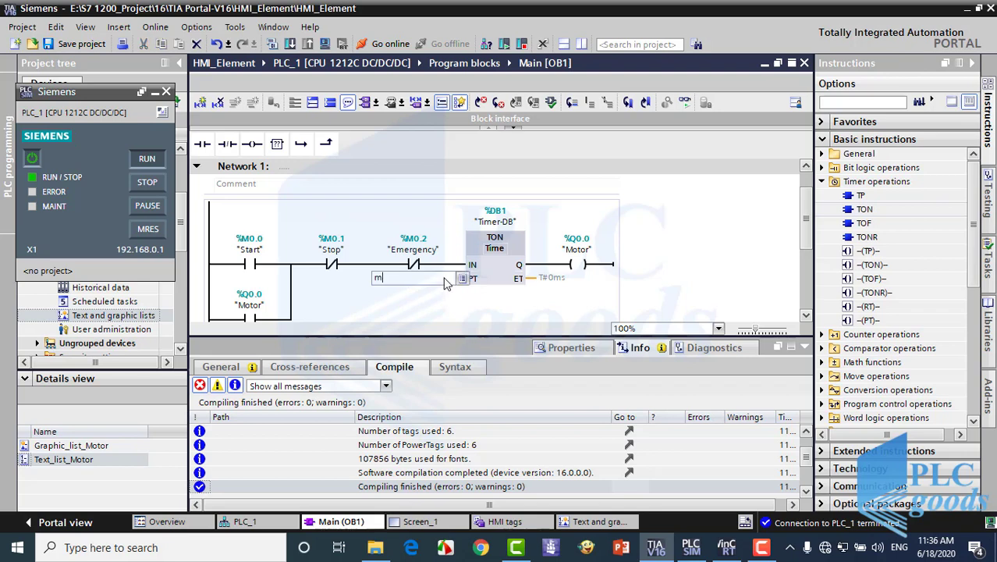
type("d1")
key("Return")
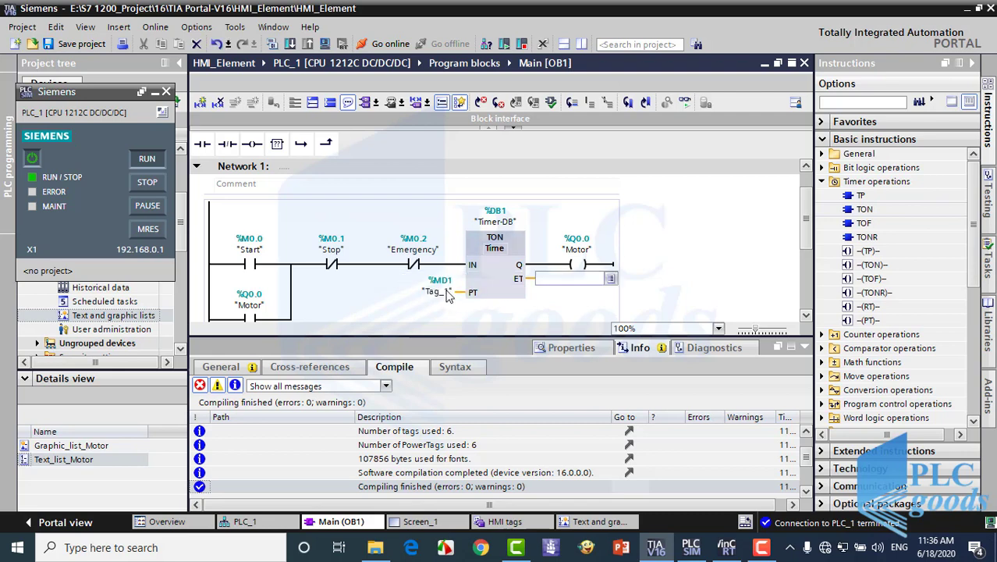
left_click_drag(450, 295, 437, 299)
Step: Rename the PT tag from Tag_1 to PT_Memory
right_click(432, 296)
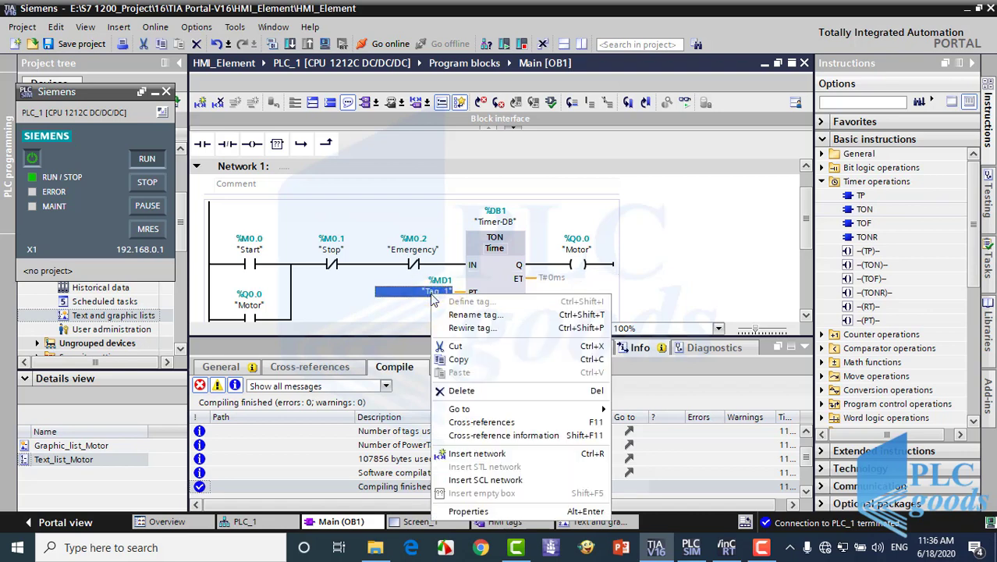
left_click(451, 315)
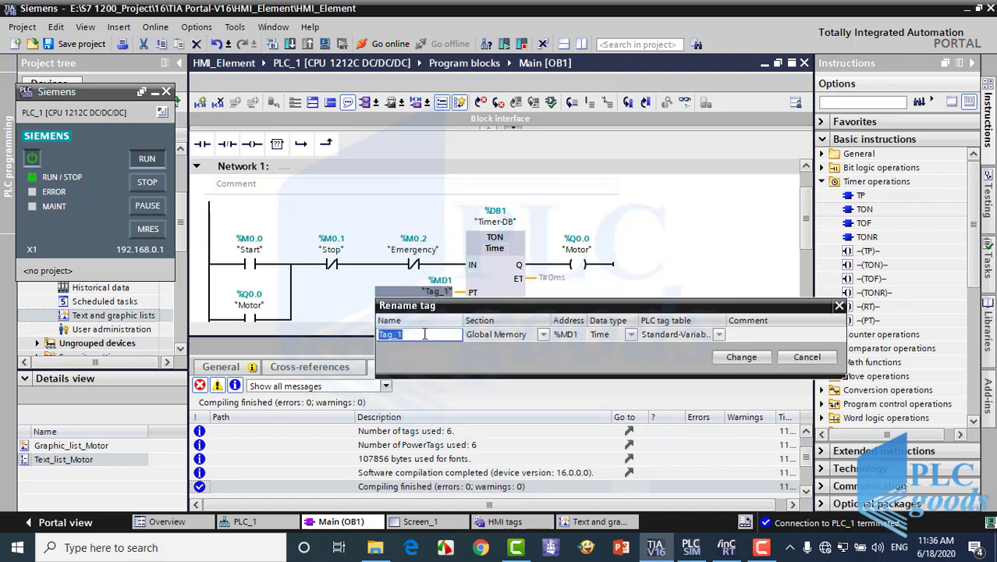
key("BackSpace")
type("PT_Memory")
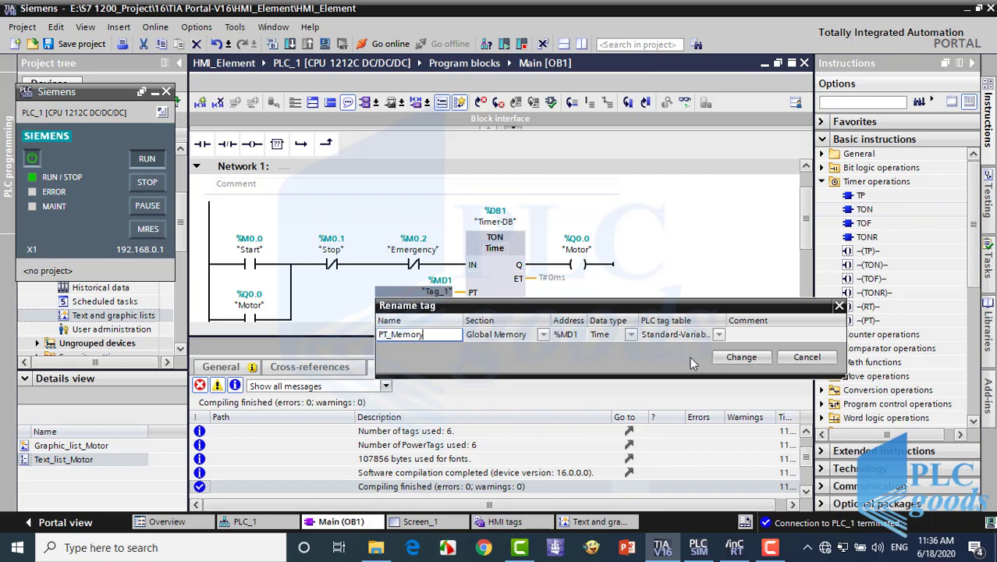
left_click(734, 363)
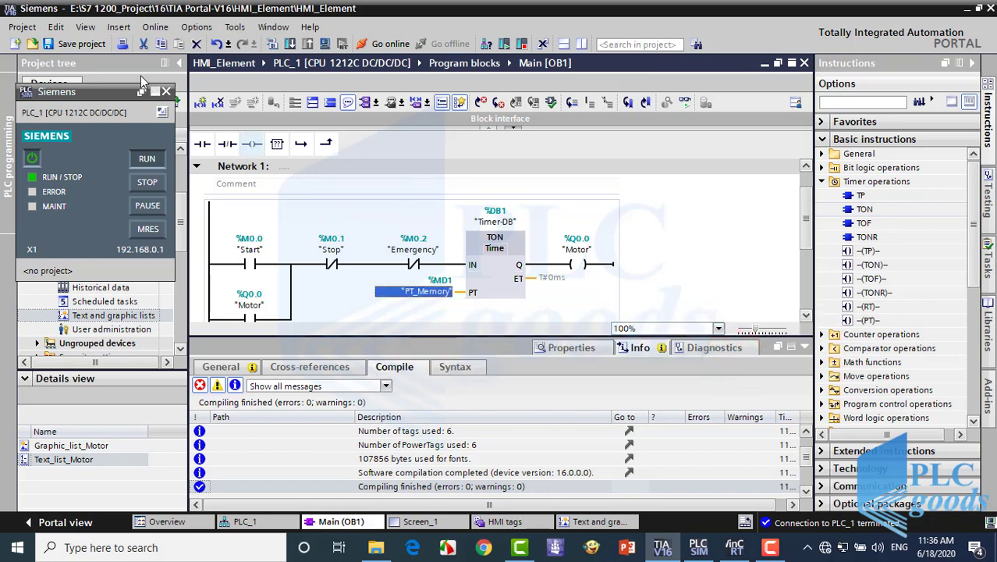
Step: Save the project and load the updated Main block into the simulated PLC
left_click(90, 45)
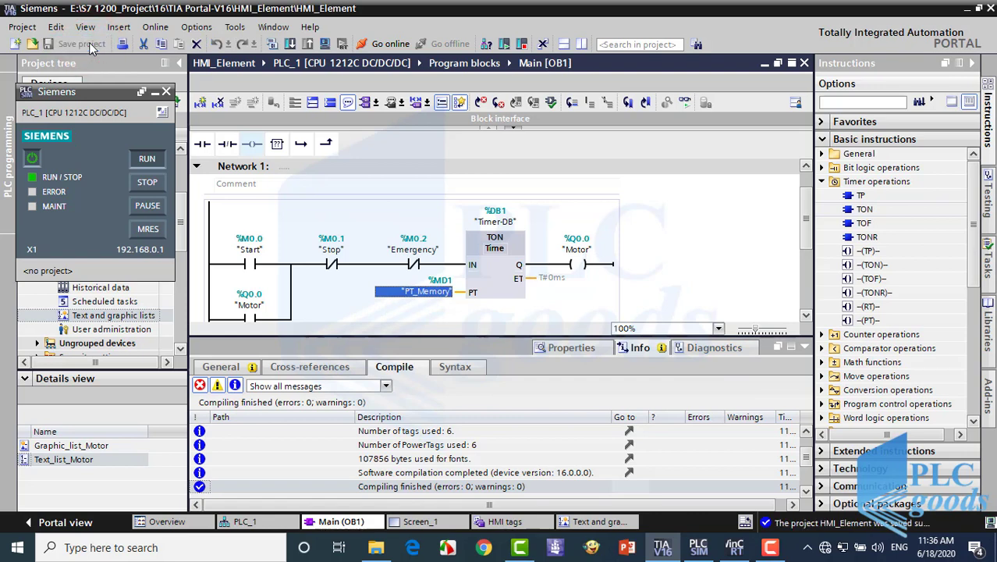
left_click(288, 45)
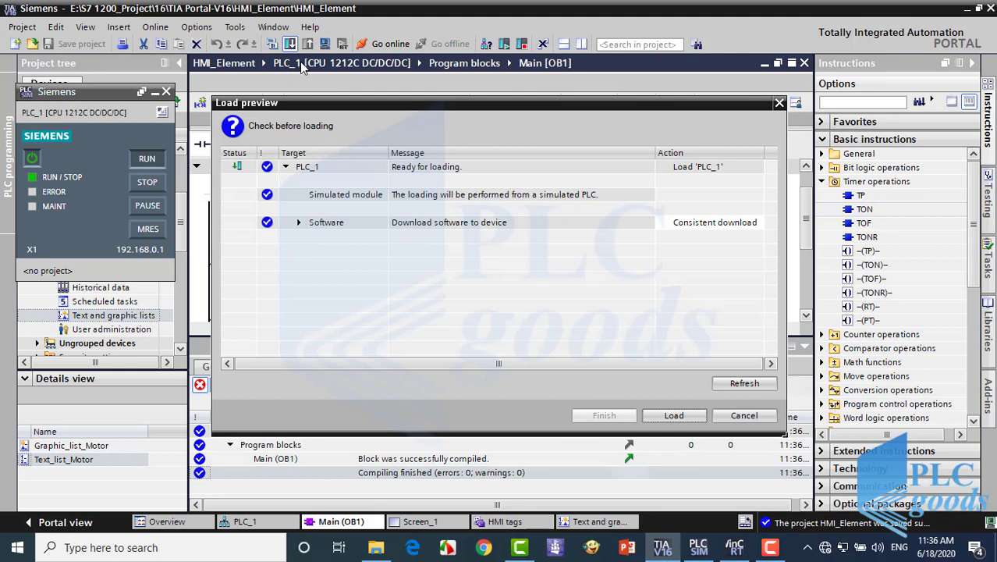
left_click(670, 415)
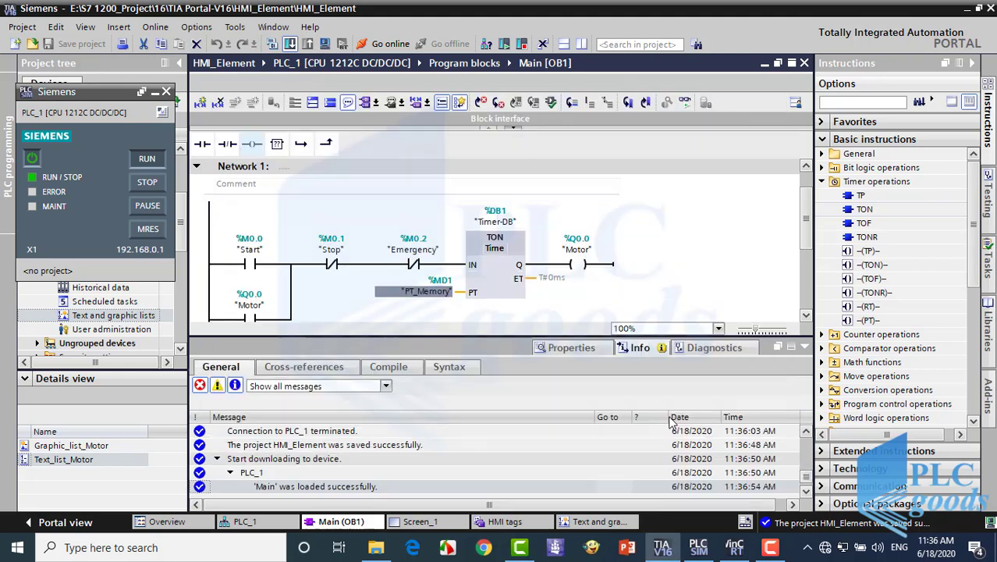
left_click(425, 525)
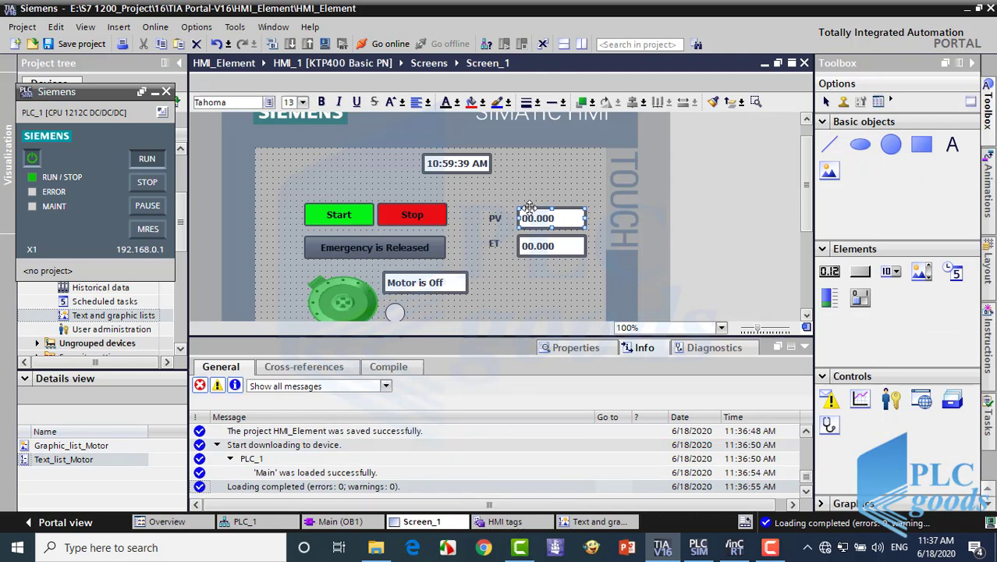
Step: Rebind the PV I/O field to PT_Memory from the PLC Standard tag table and save
left_click(531, 212)
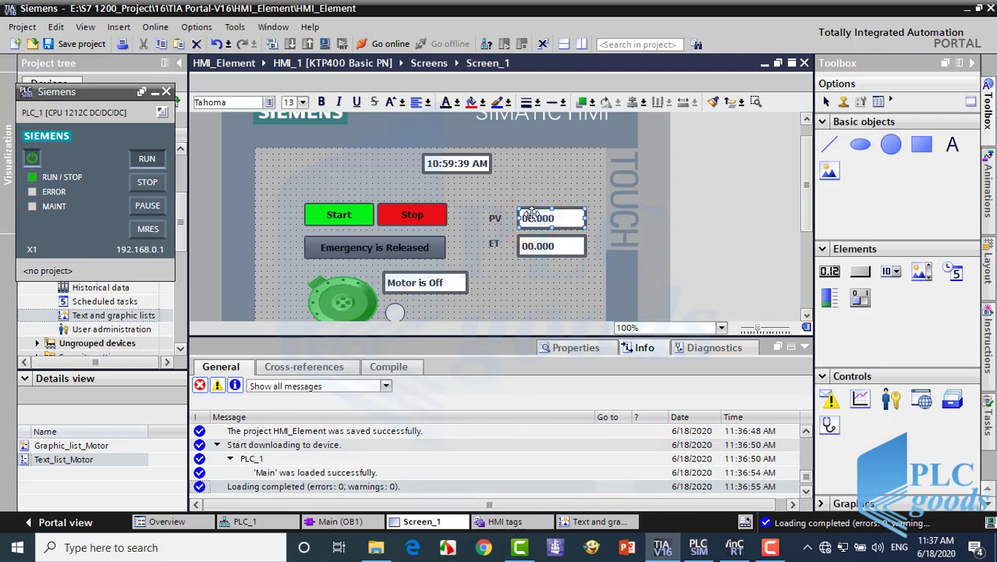
left_click(559, 355)
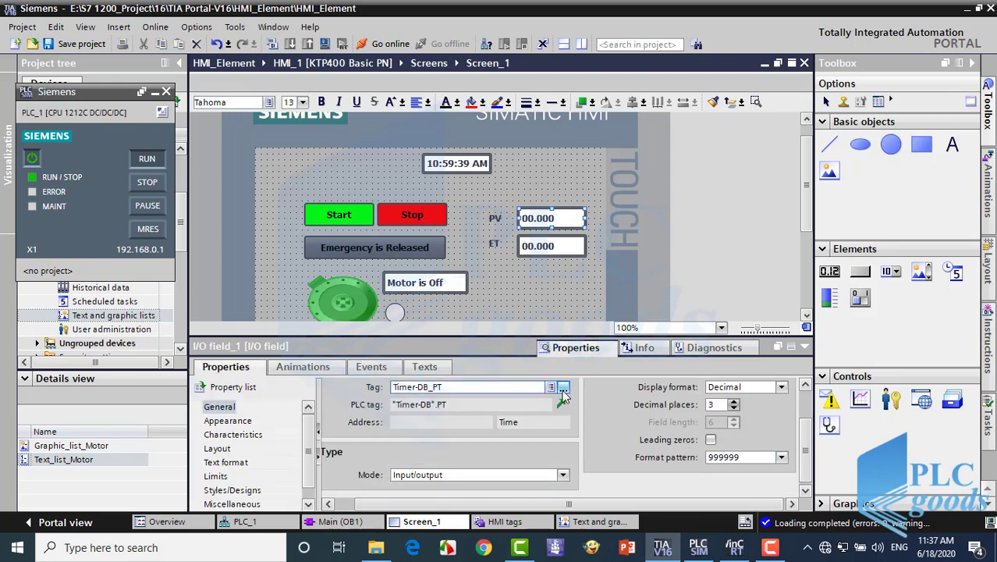
left_click(562, 387)
left_click(448, 207)
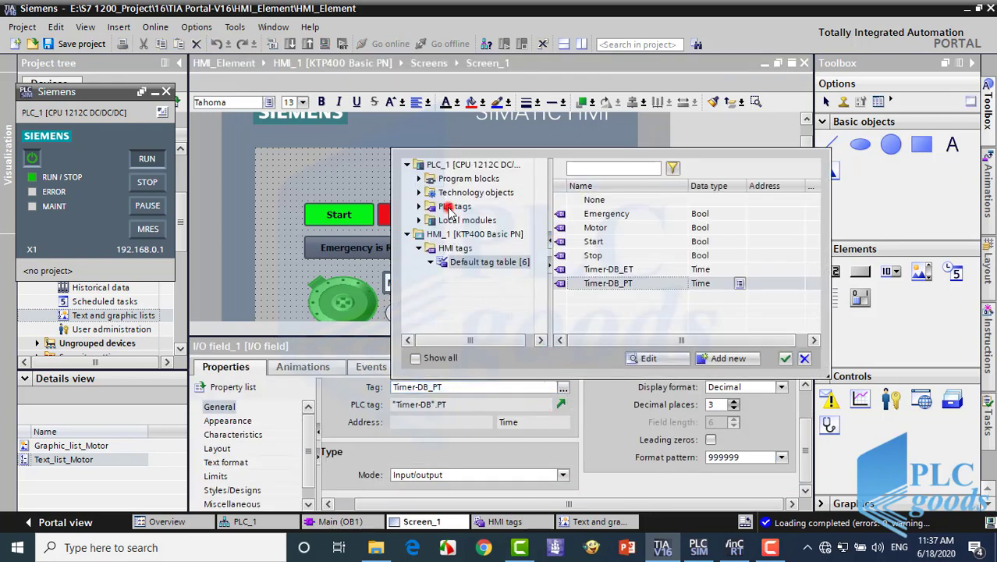
left_click(467, 220)
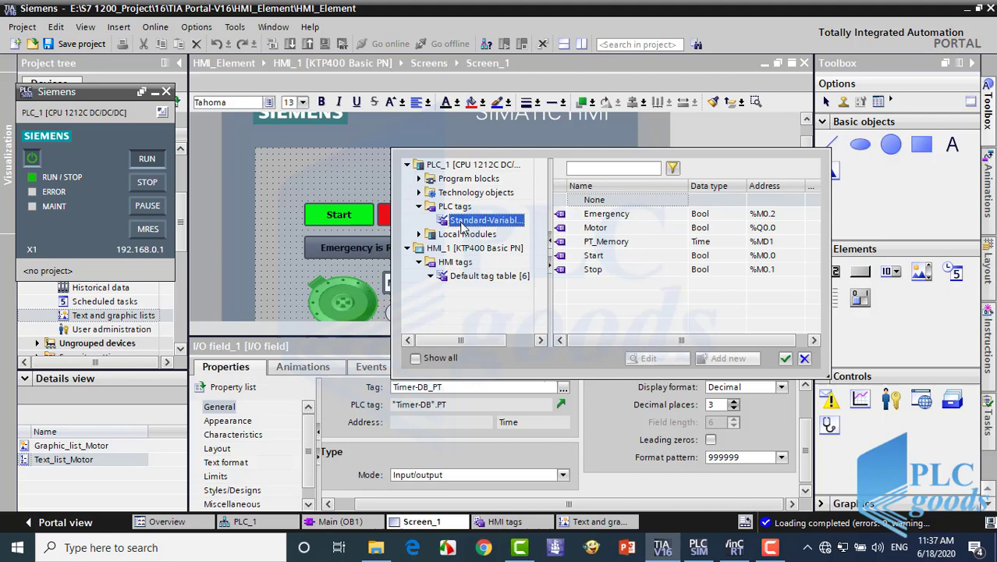
double_click(594, 241)
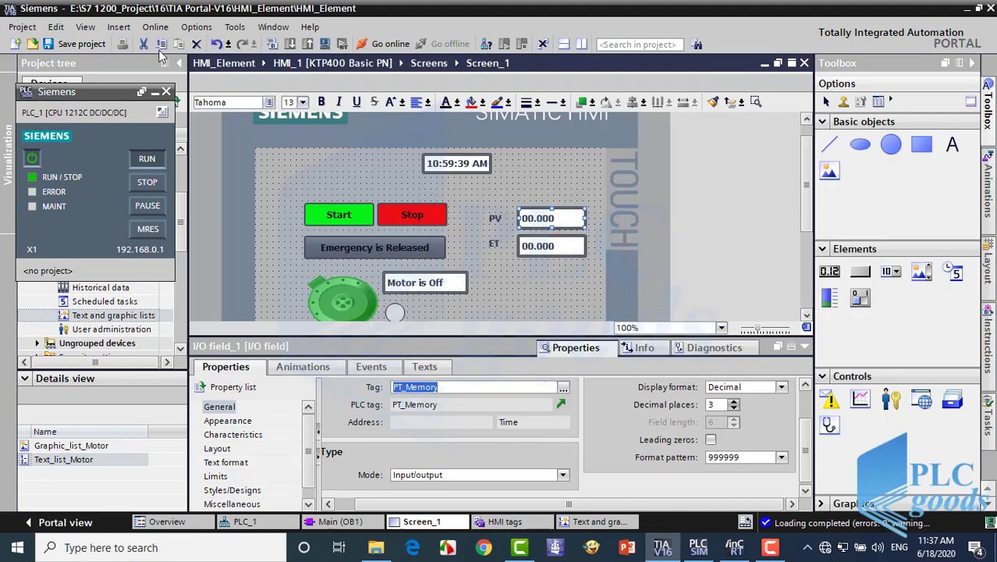
left_click(72, 49)
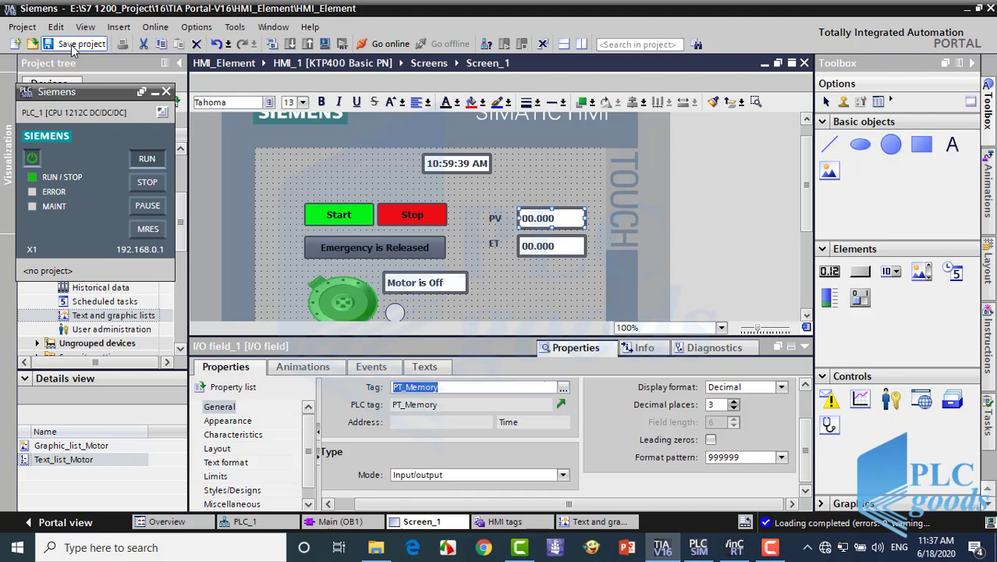
Step: Recompile the HMI and turn on online monitoring of Main [OB1]
left_click(324, 45)
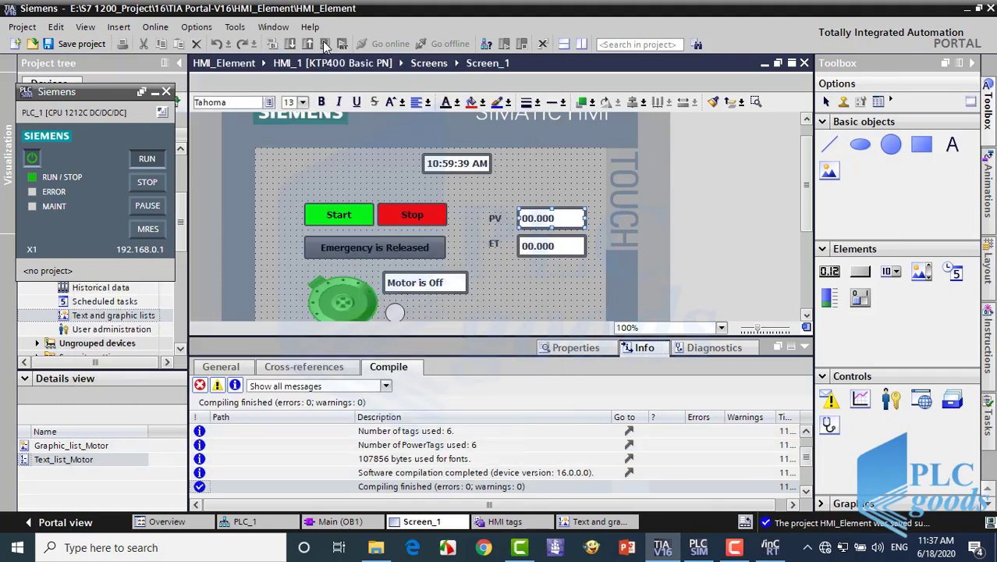
left_click(348, 522)
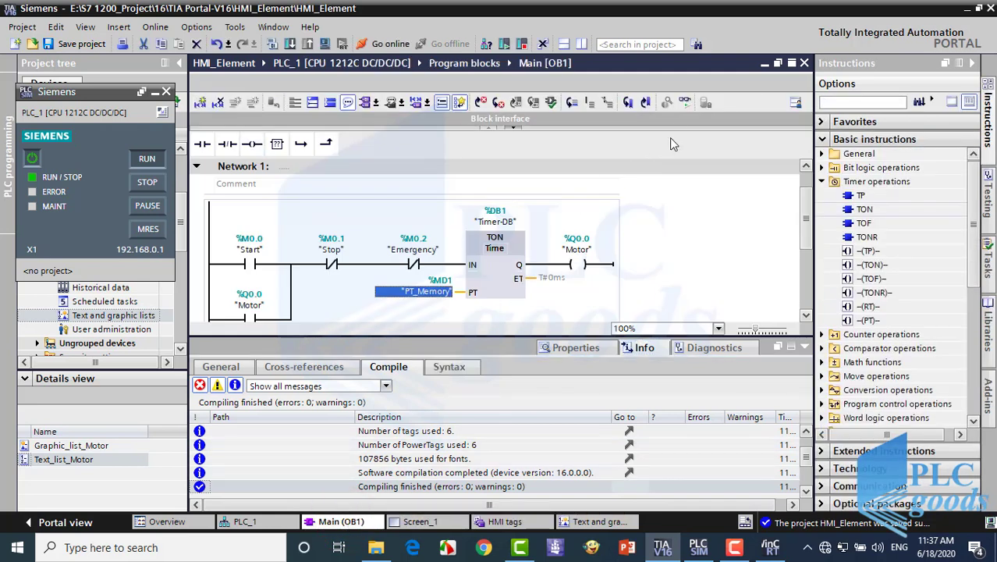
left_click(685, 103)
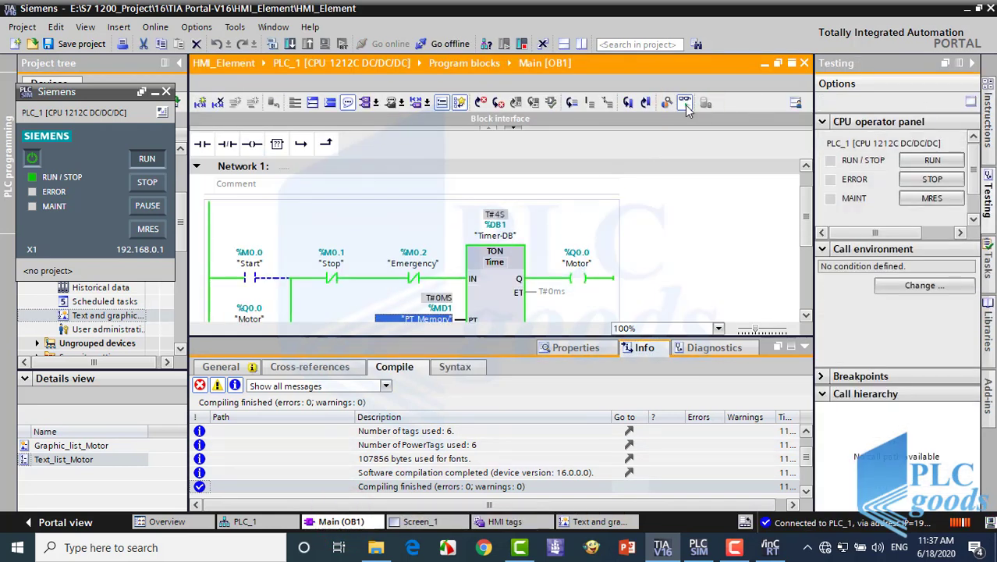
Step: Collapse the project tree, enlarge the ladder editor and move the PLCSIM panel aside
left_click(179, 63)
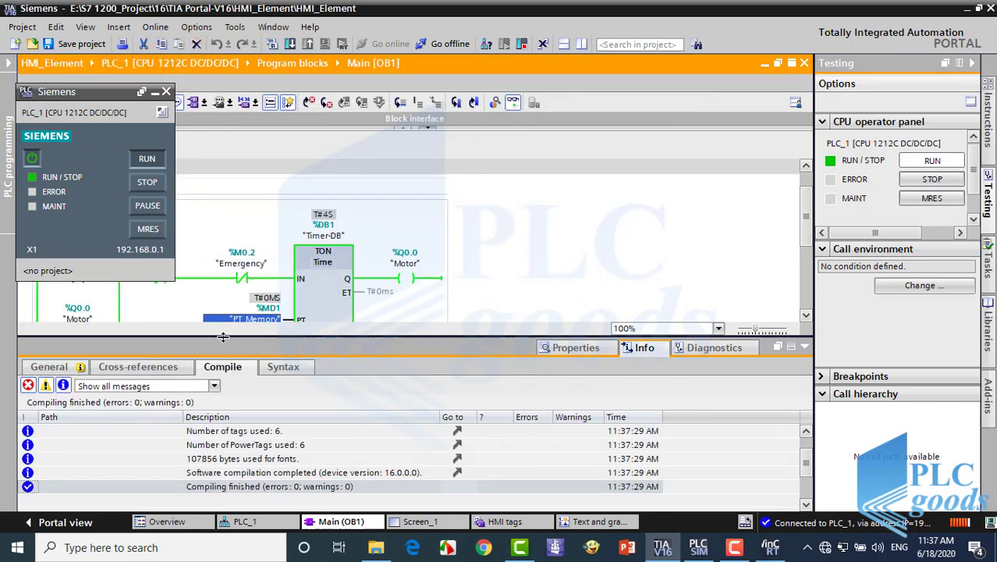
left_click_drag(223, 337, 223, 371)
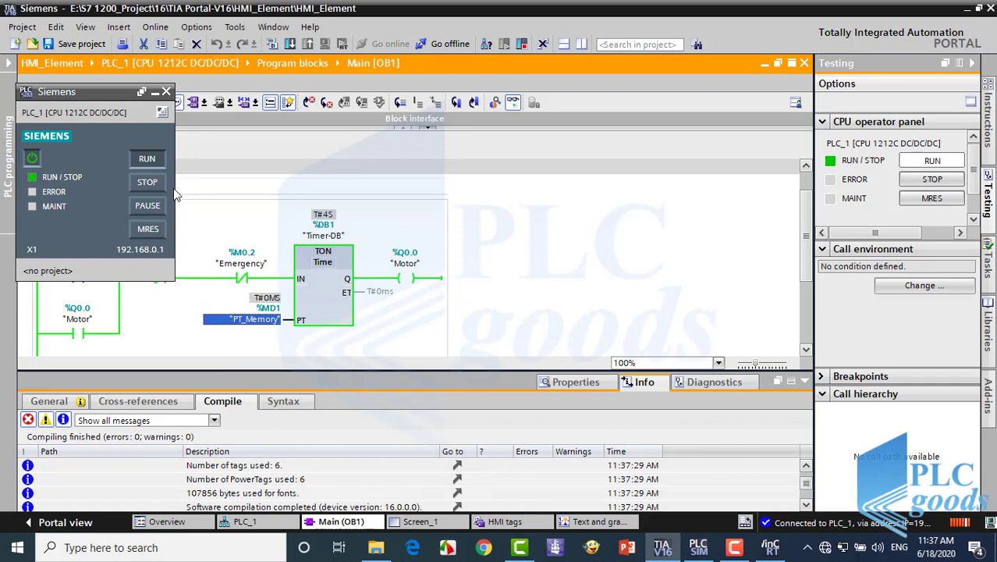
left_click_drag(122, 91, 131, 29)
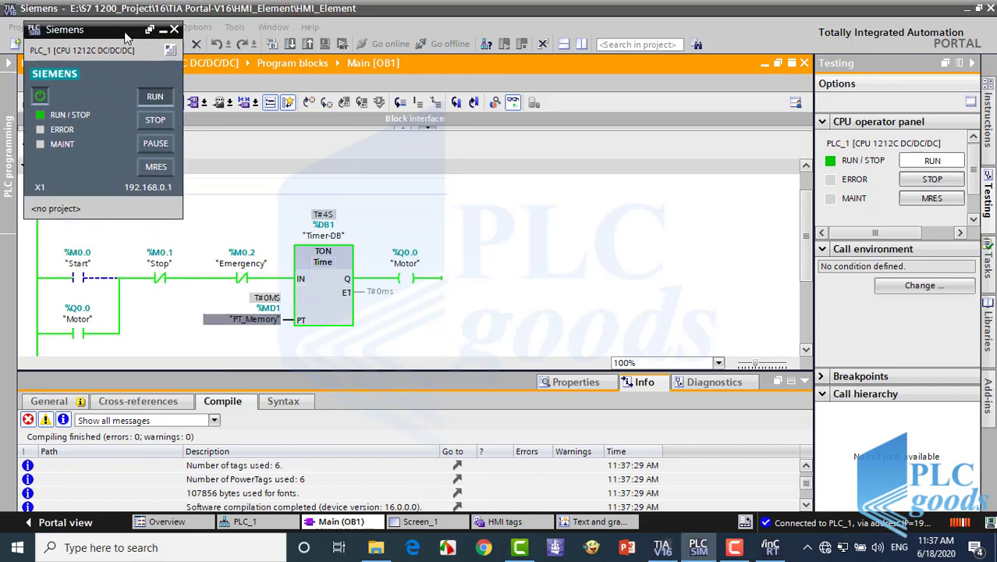
Step: Place the WinCC runtime beside the ladder editor and try the Start and Stop buttons
left_click(769, 546)
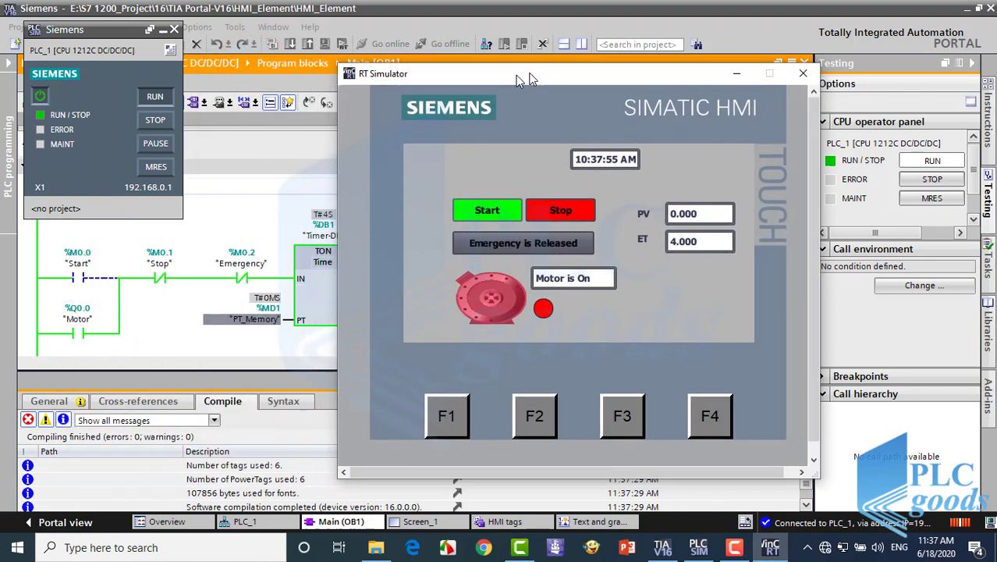
left_click_drag(251, 69, 636, 54)
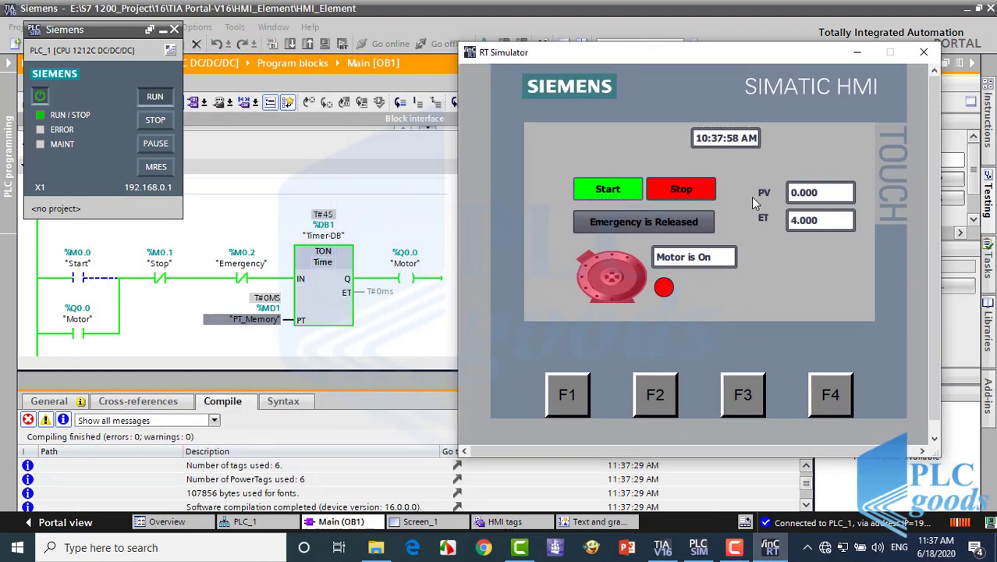
left_click(607, 190)
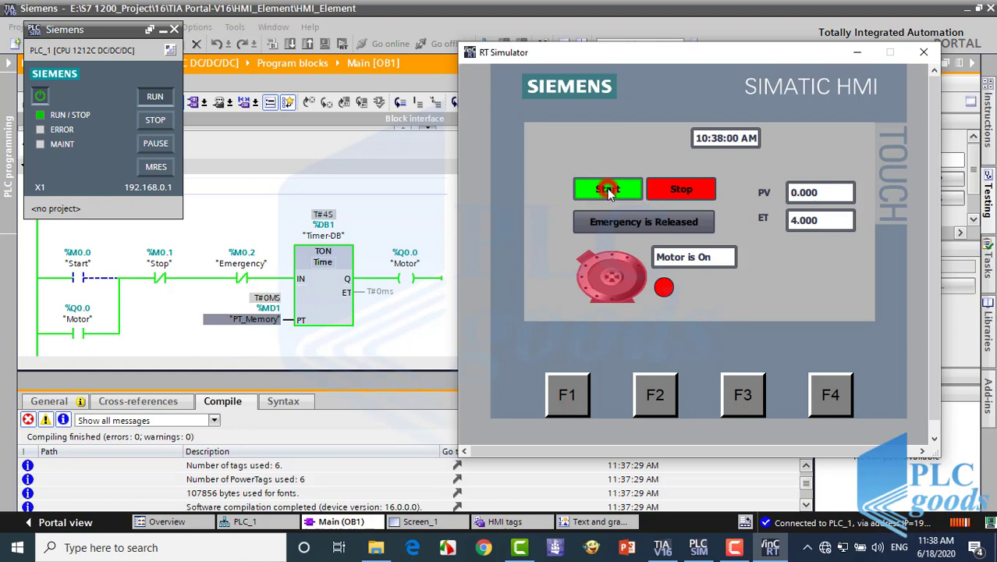
left_click(680, 193)
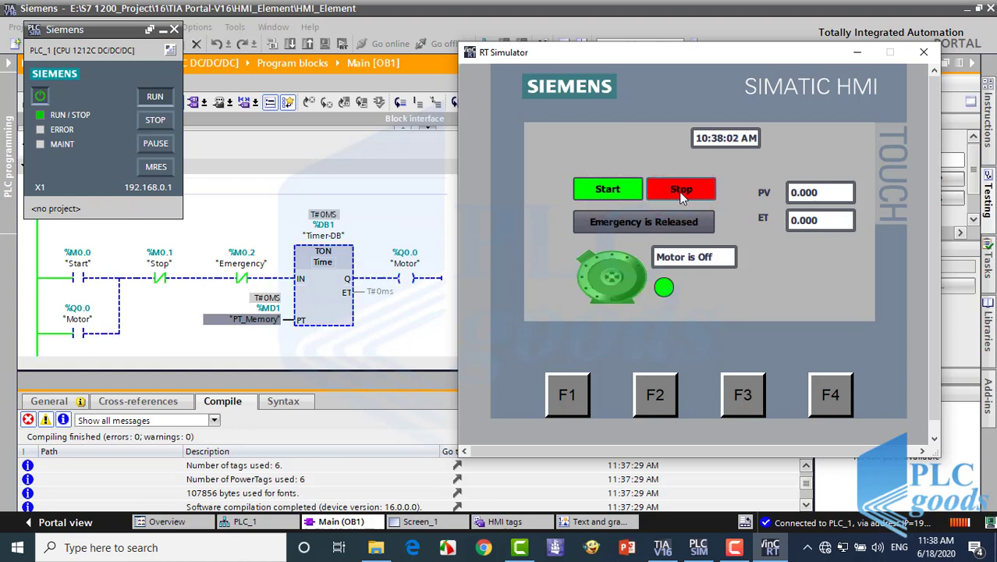
left_click(610, 192)
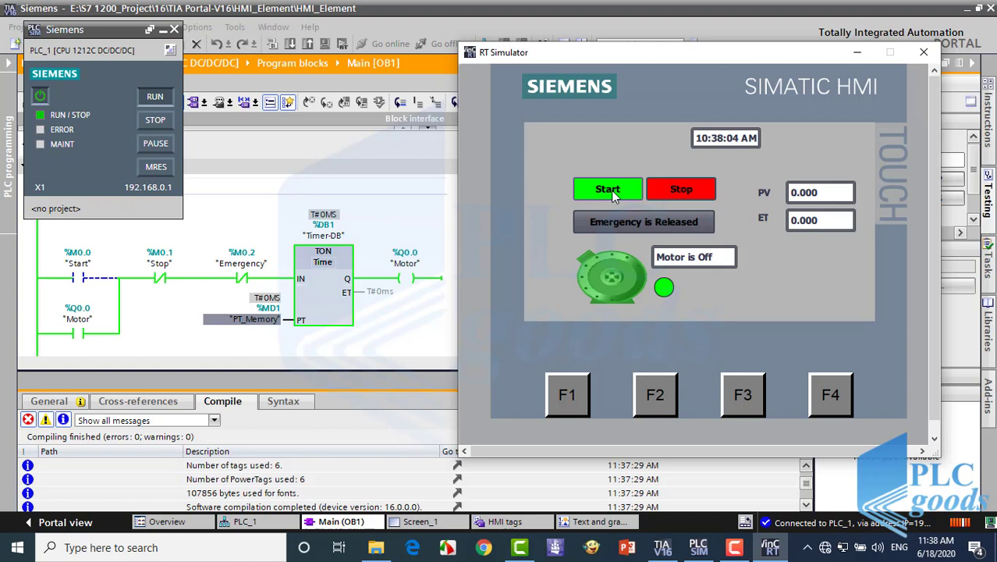
left_click(661, 191)
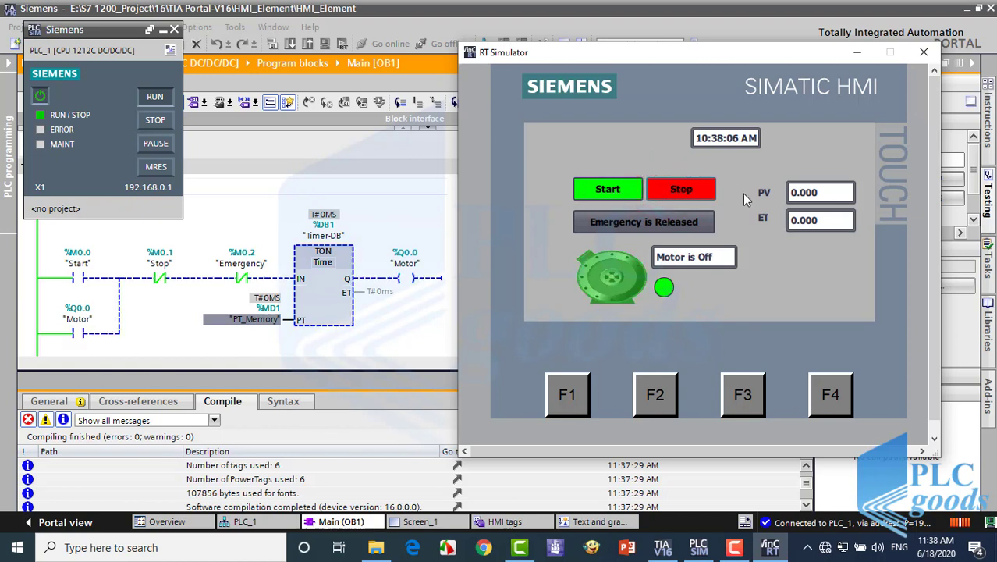
Step: Enter 5.0 as the PV and start the motor with the 5-second delay
left_click(797, 193)
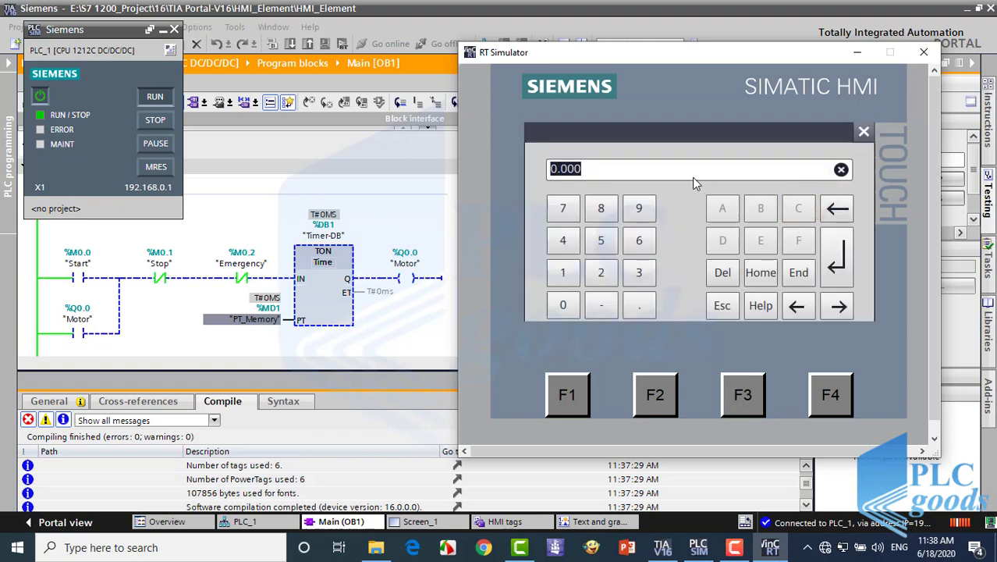
type("5.")
type("0")
key("Return")
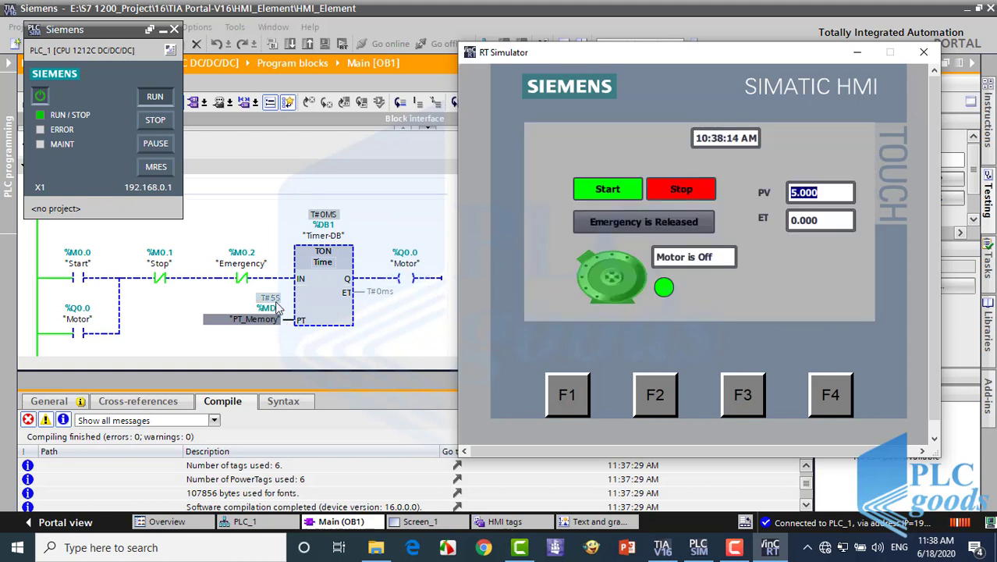
left_click(613, 192)
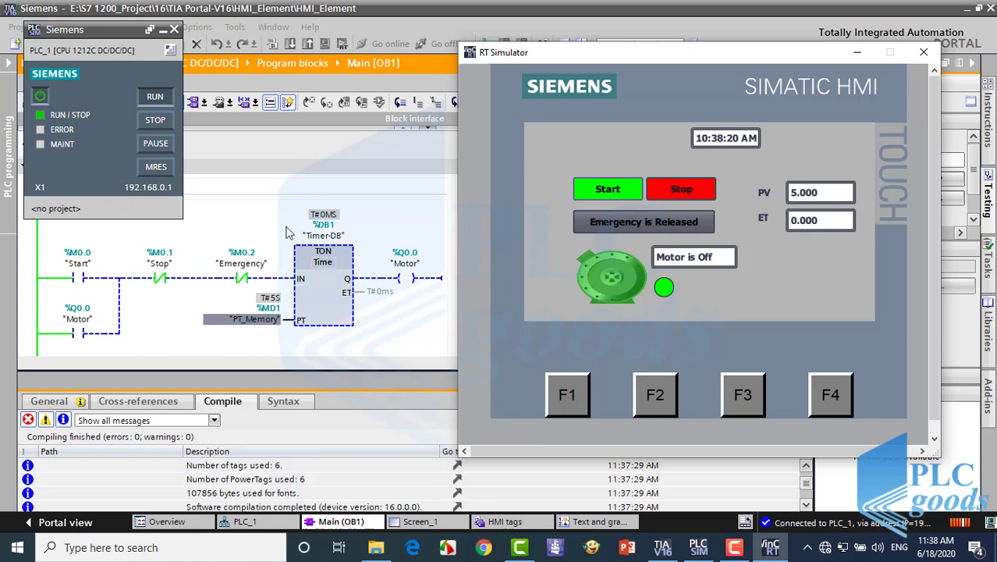
left_click(594, 195)
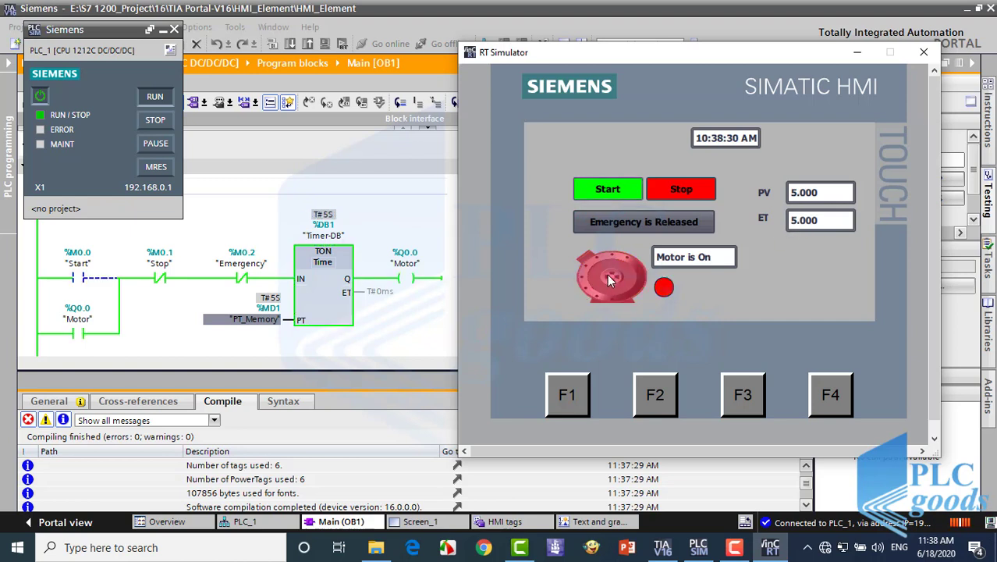
Step: Stop the motor and change the PV preset to 3
left_click(669, 191)
left_click(797, 197)
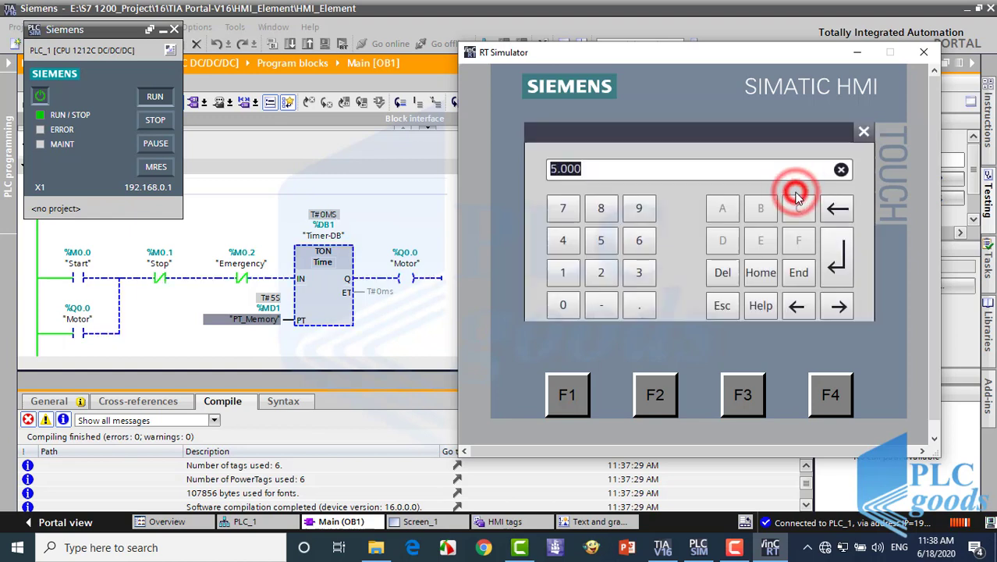
type("3")
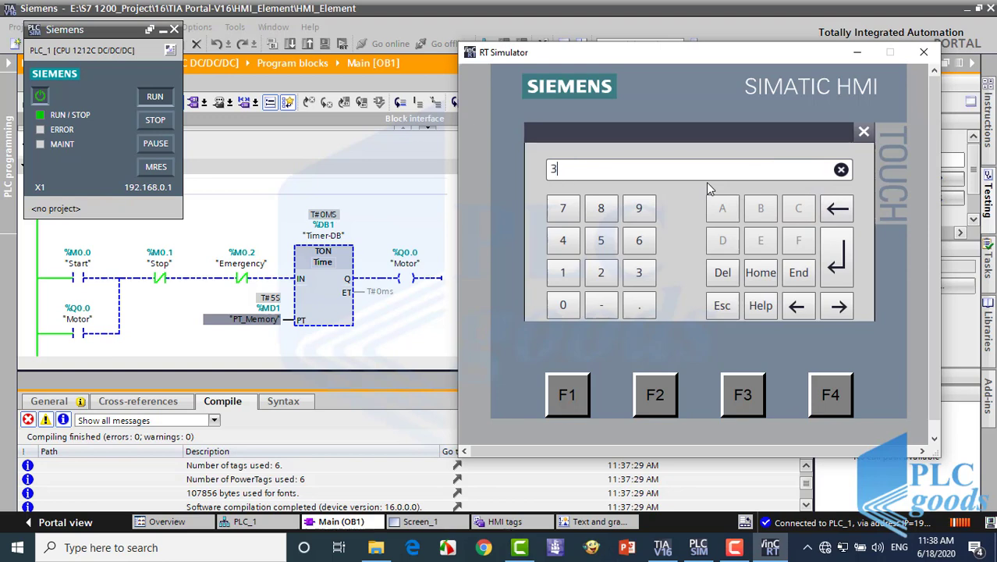
key("Return")
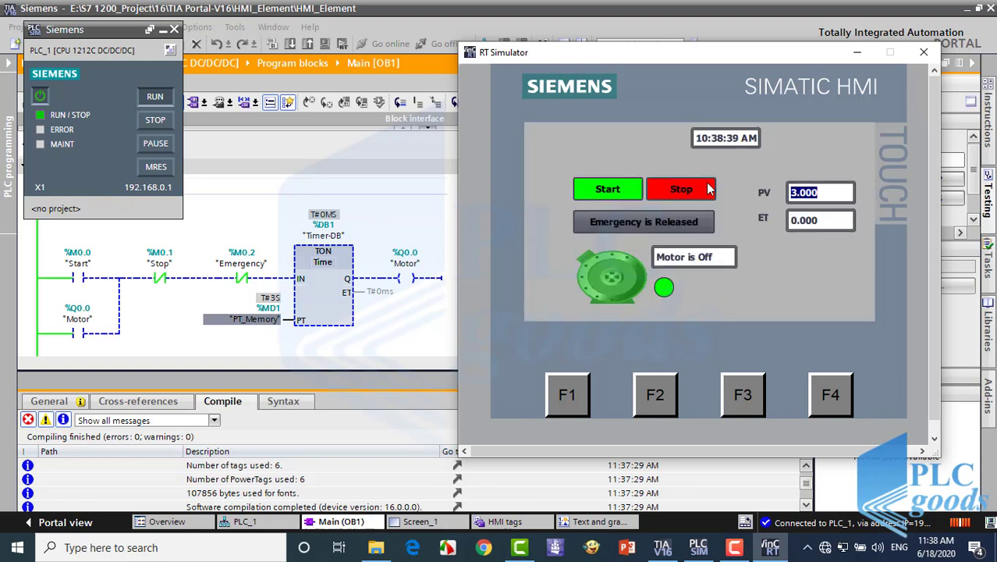
Step: Press Start until the motor runs after 3 seconds, then return to TIA Portal
left_click(615, 194)
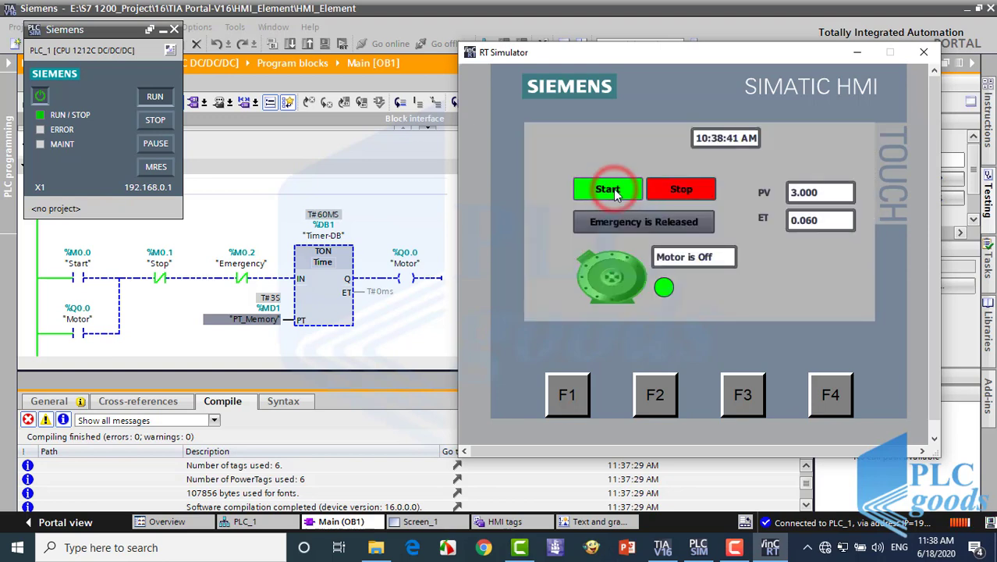
left_click(614, 194)
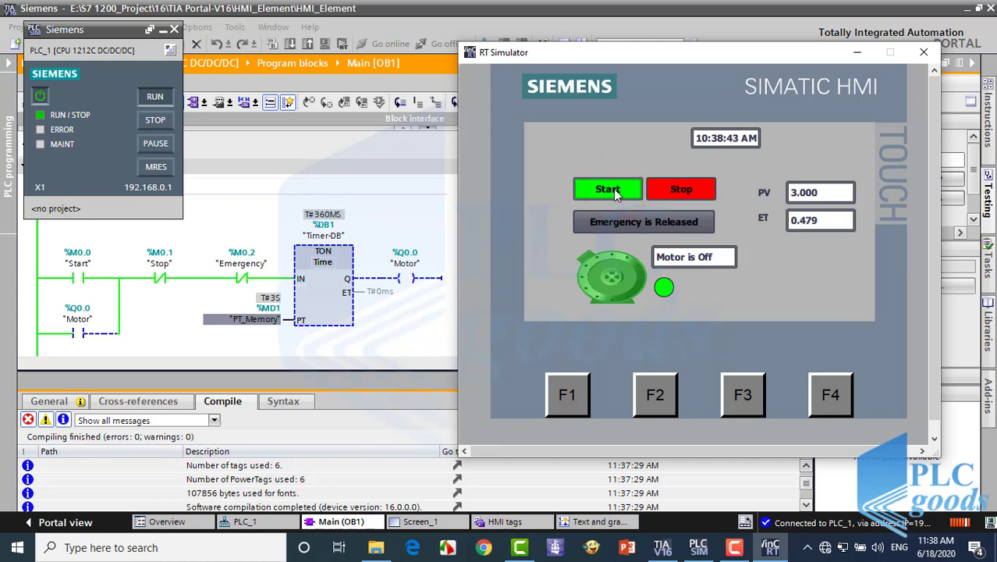
left_click_drag(616, 195, 614, 194)
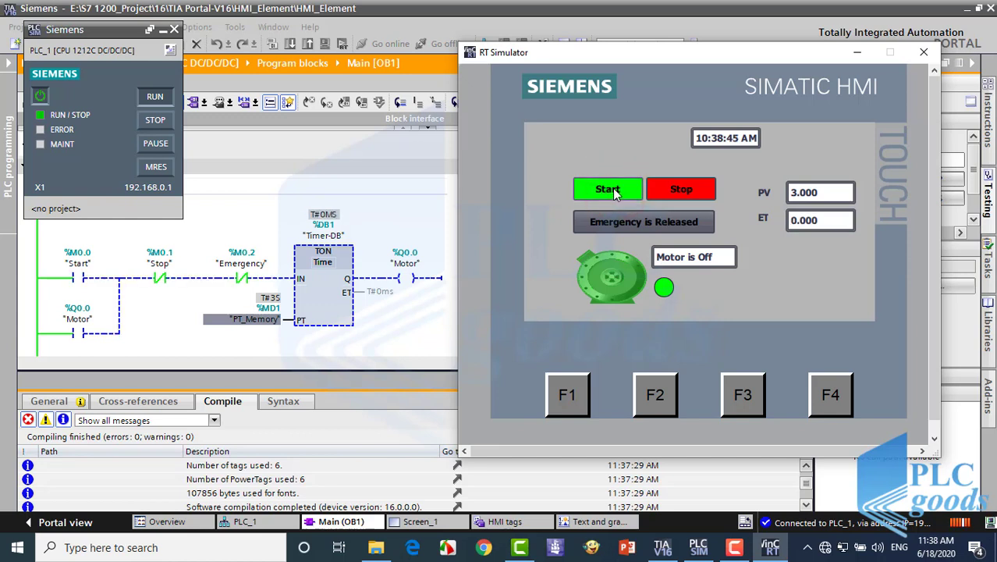
left_click(614, 194)
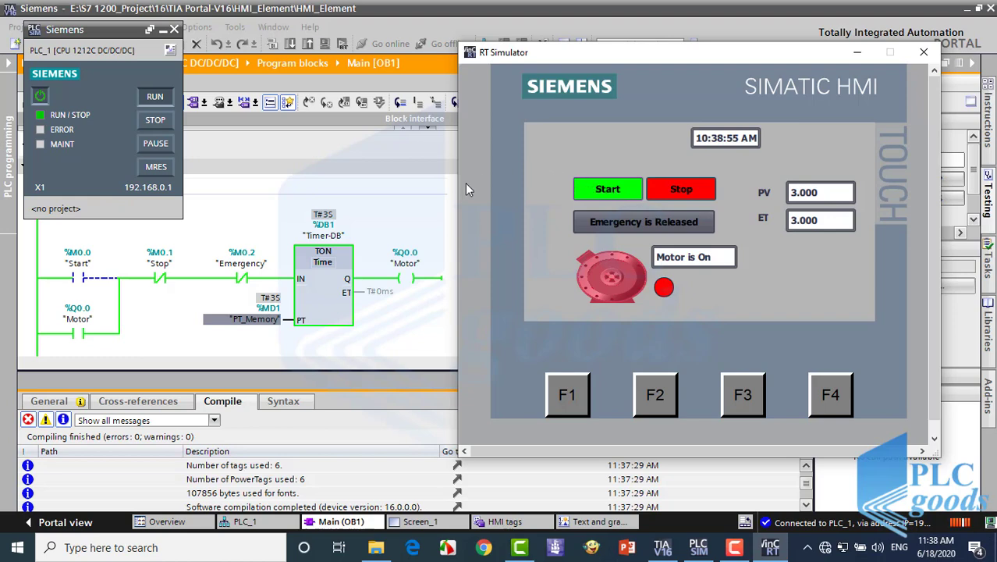
left_click(449, 195)
Step: Go offline and move the PV and ET fields up on Screen_1
left_click(513, 104)
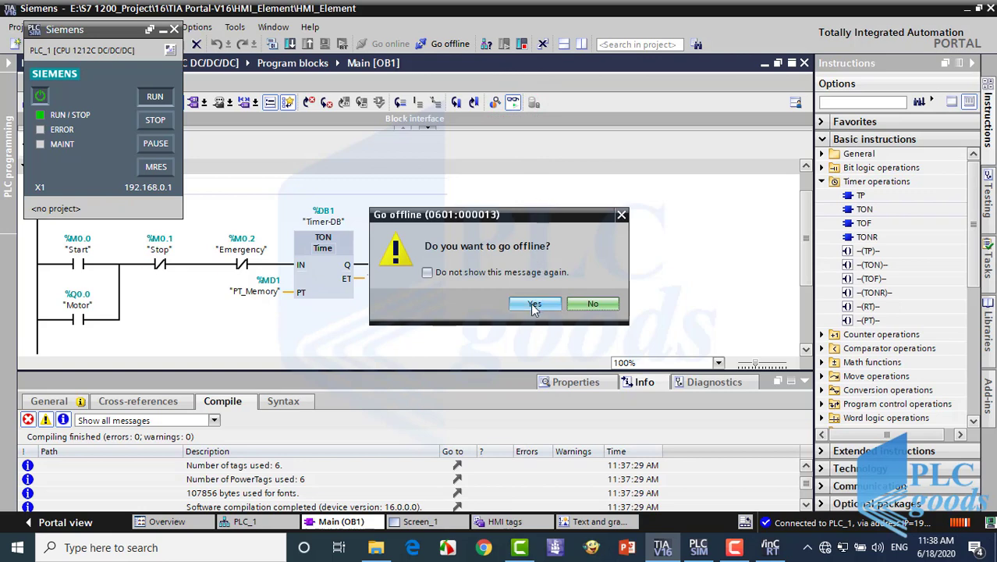
left_click(533, 305)
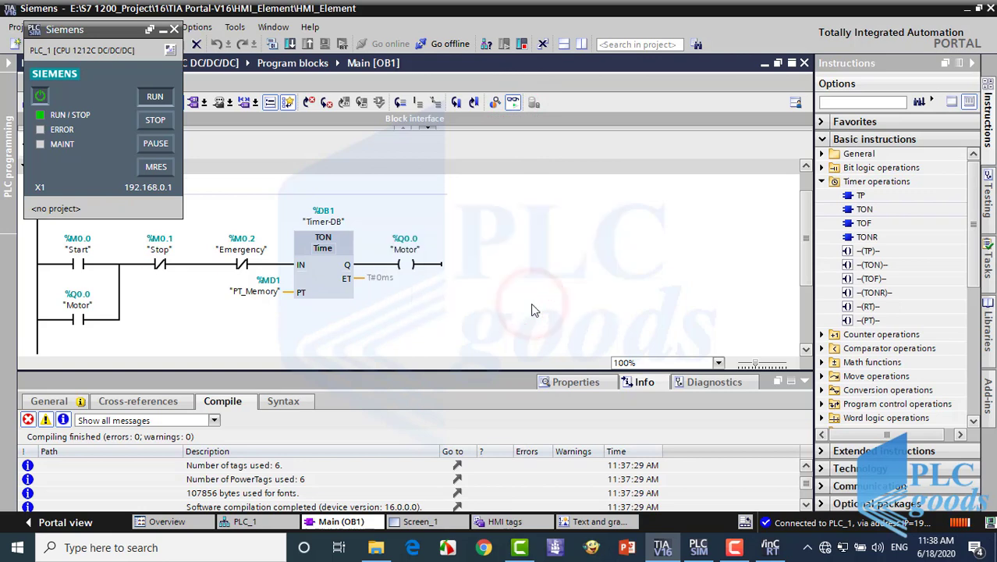
left_click(441, 521)
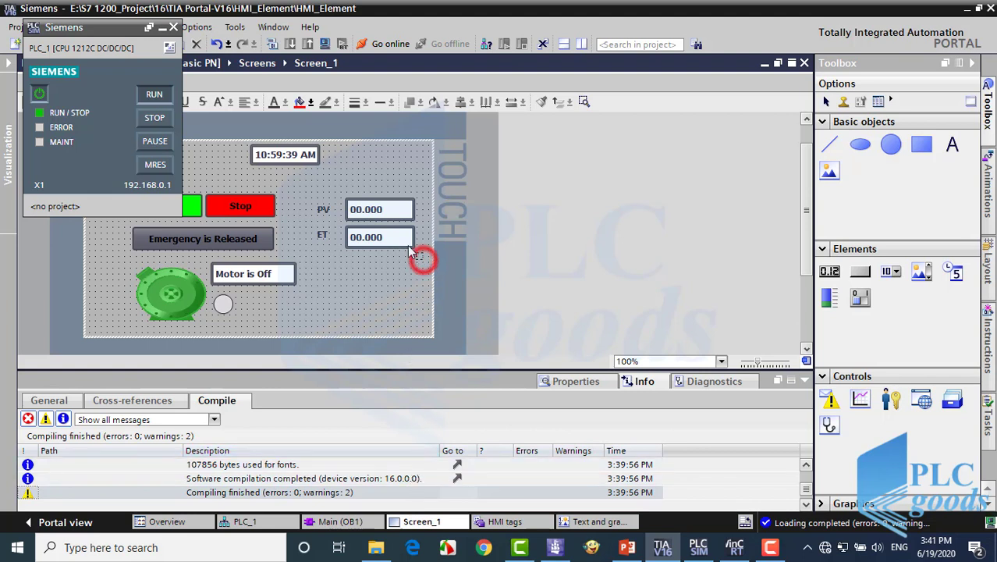
left_click_drag(419, 265, 310, 195)
left_click_drag(369, 203, 386, 158)
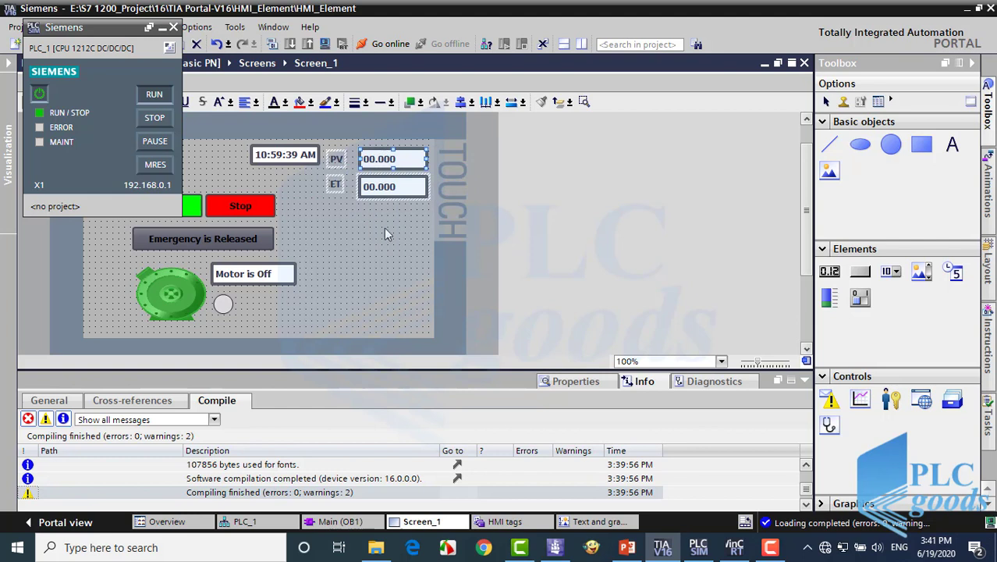
left_click(385, 234)
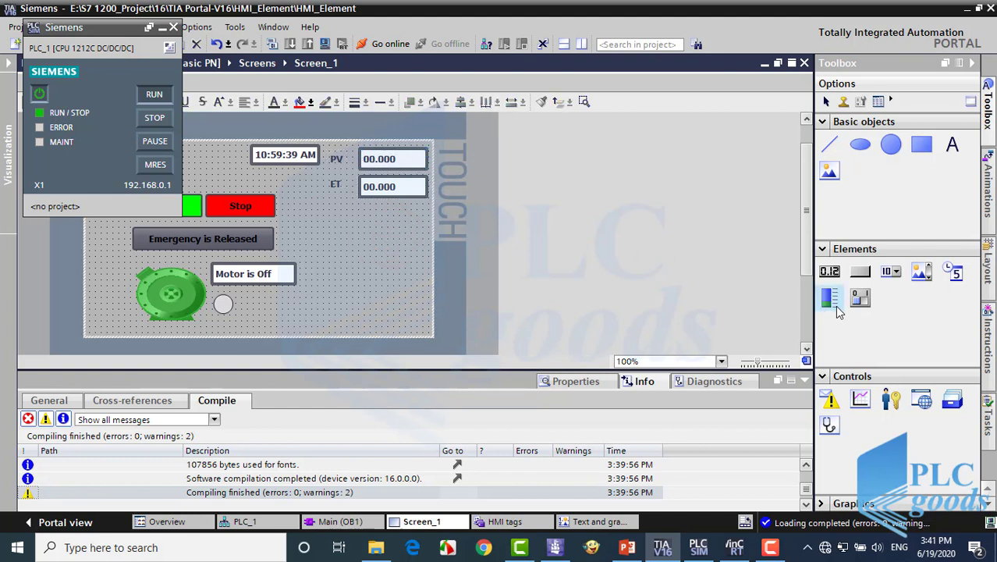
Step: Add a bar gauge with a new I/O field positioned above it
left_click_drag(829, 297, 388, 301)
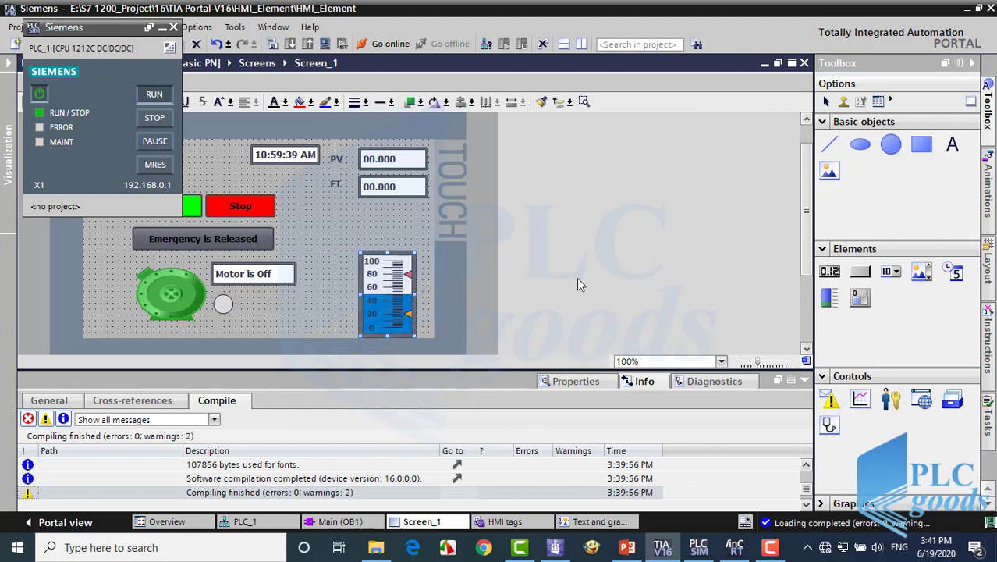
left_click_drag(829, 276, 394, 230)
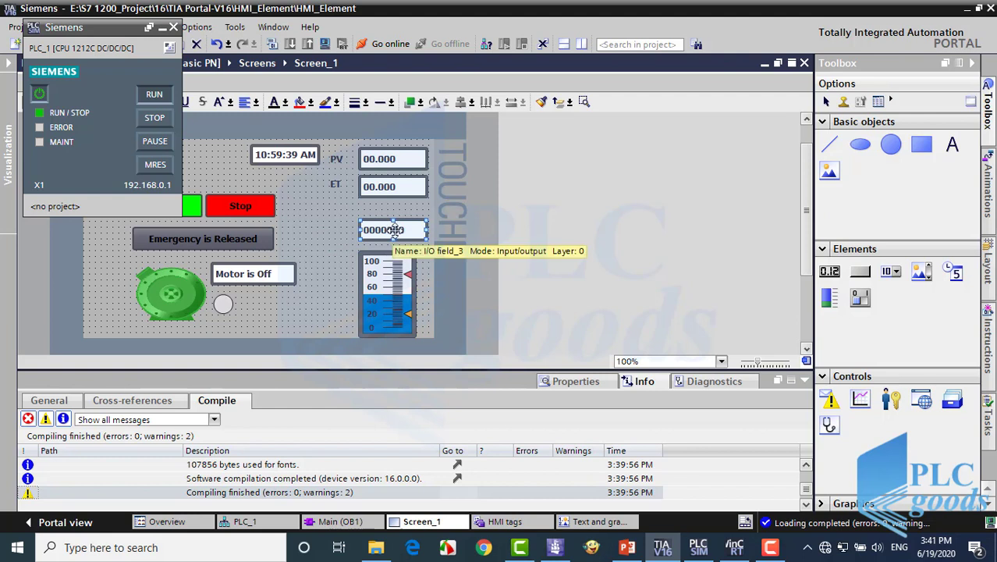
left_click_drag(374, 241, 417, 239)
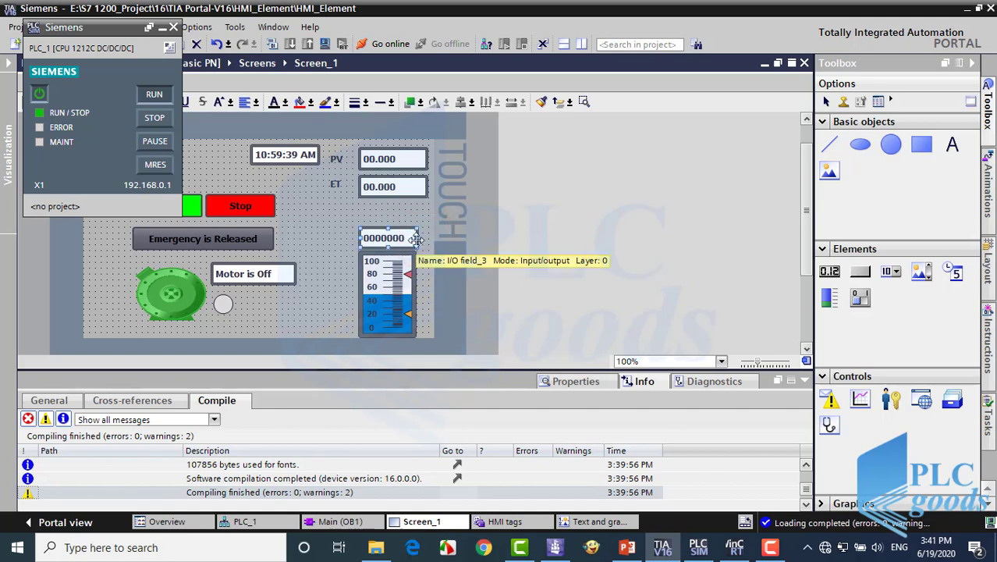
Step: Drop a MOVE from Move operations onto Main's Network 2 with IN set to %MW10
left_click(342, 522)
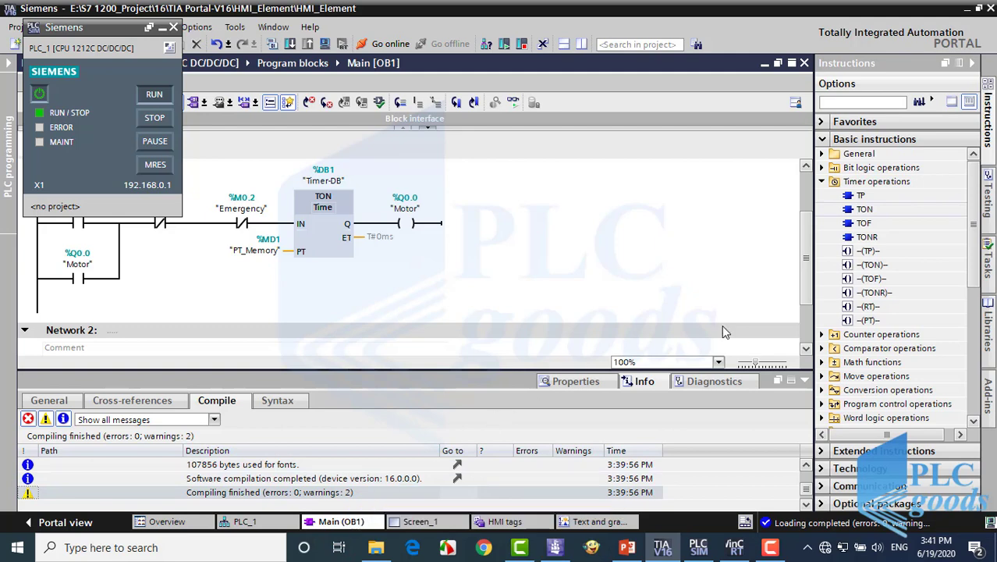
scroll(806, 280, "down", 3)
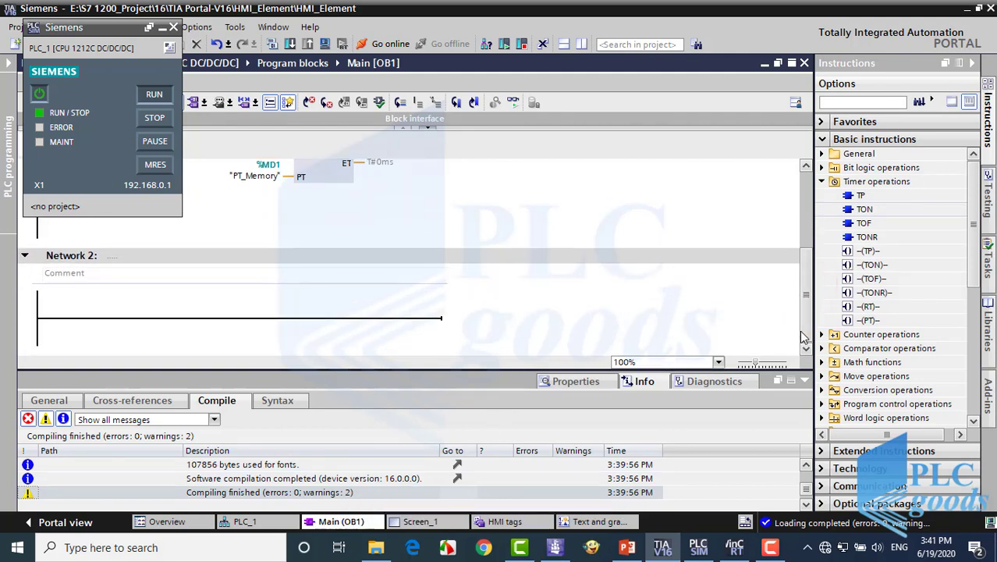
left_click(820, 375)
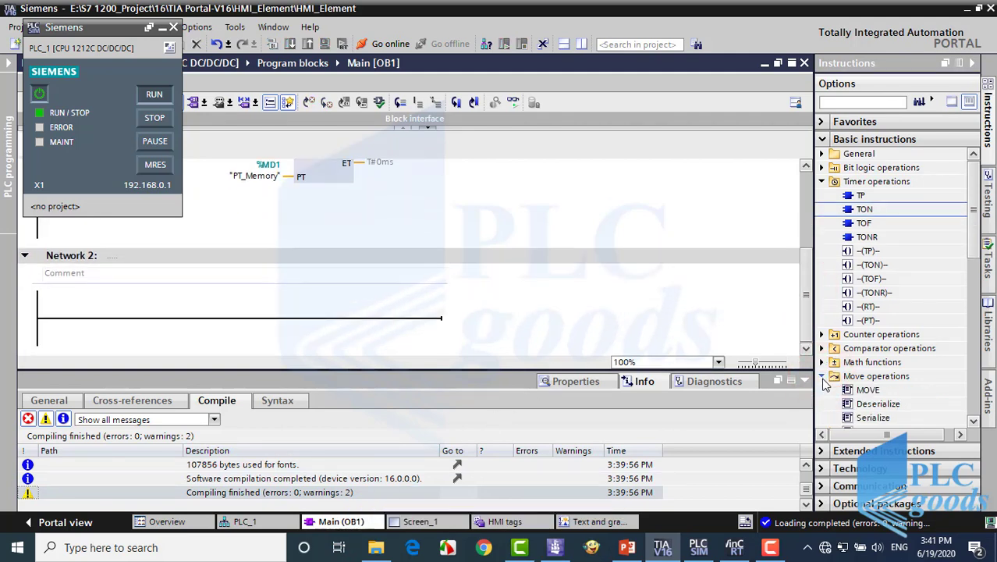
left_click_drag(868, 393, 241, 321)
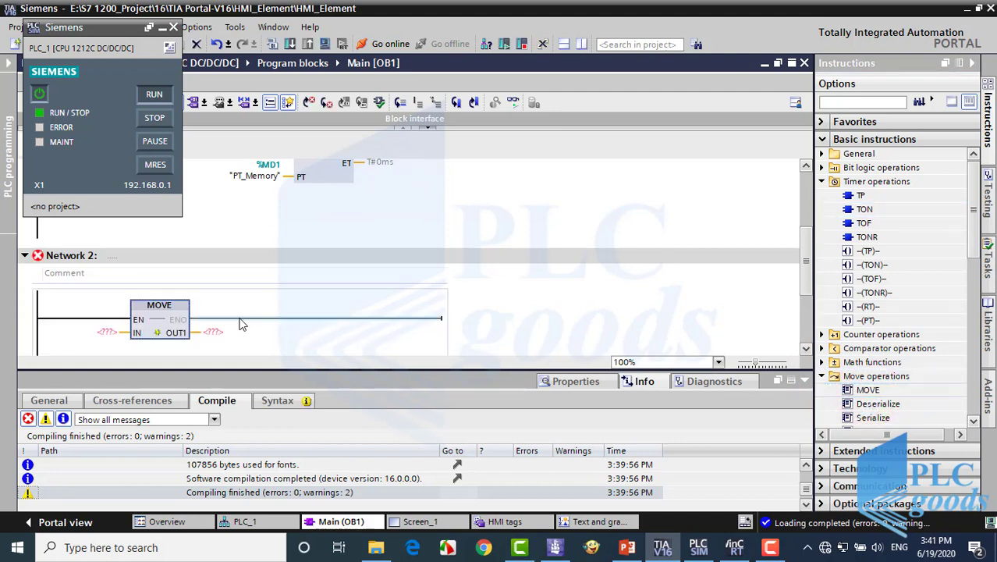
left_click(104, 334)
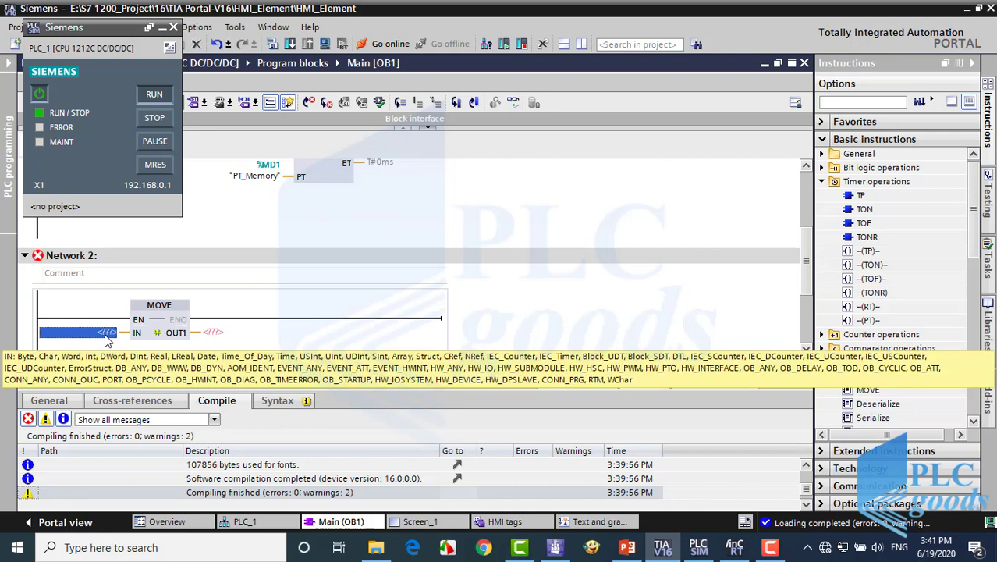
type("MW10")
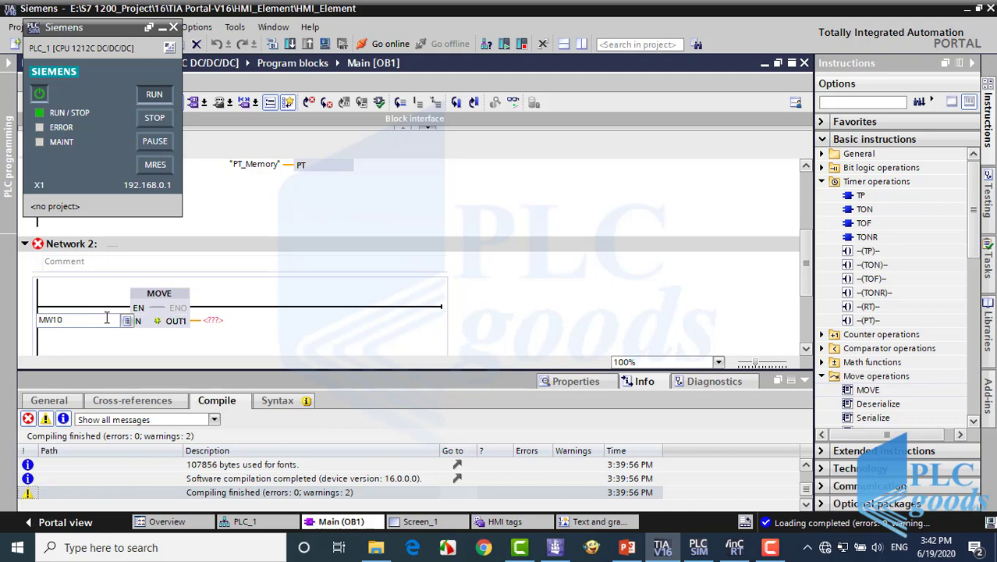
key("Return")
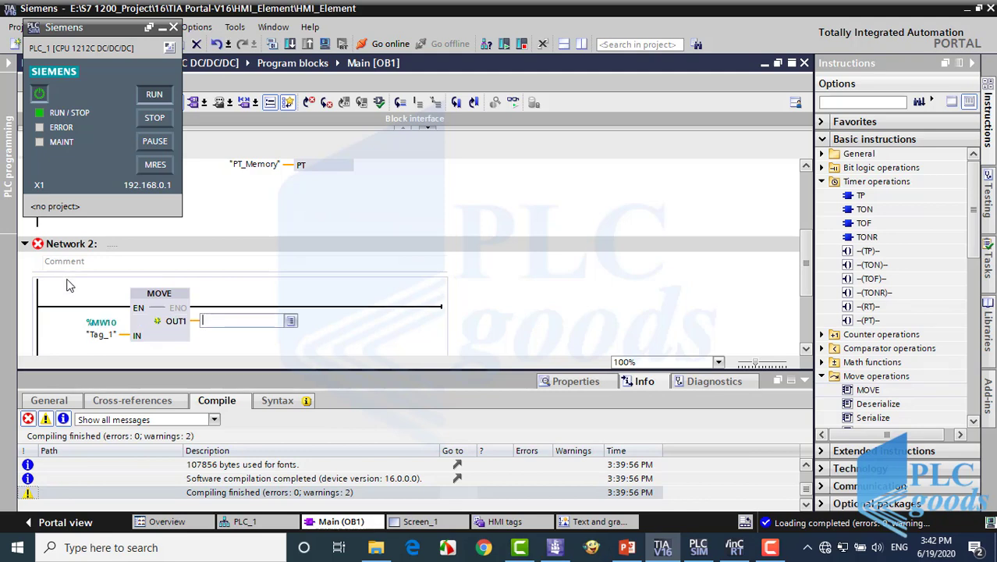
Step: Rename the %MW10 input tag Tag_1 to 'Entered Value From HMI(1)'
right_click(106, 335)
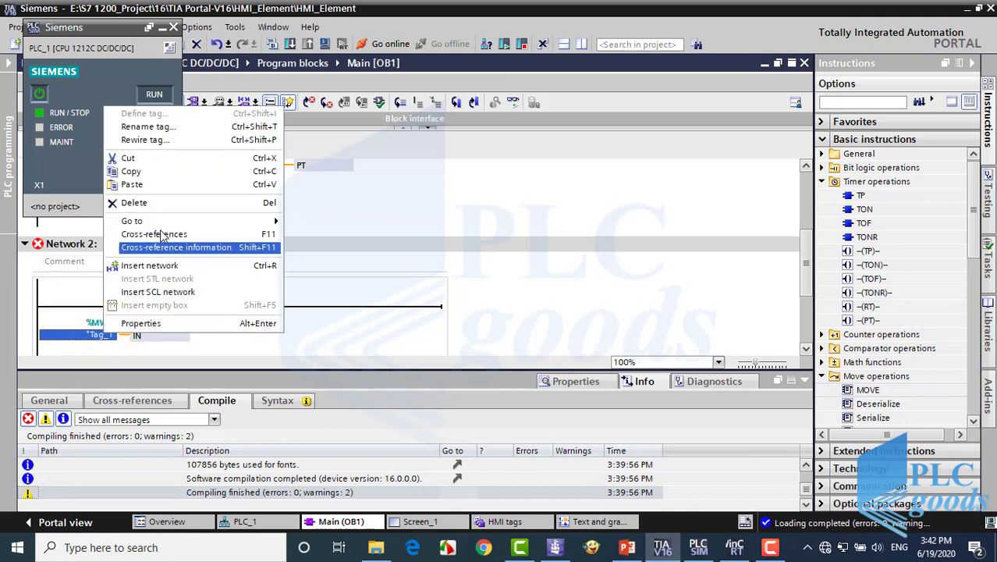
left_click(169, 126)
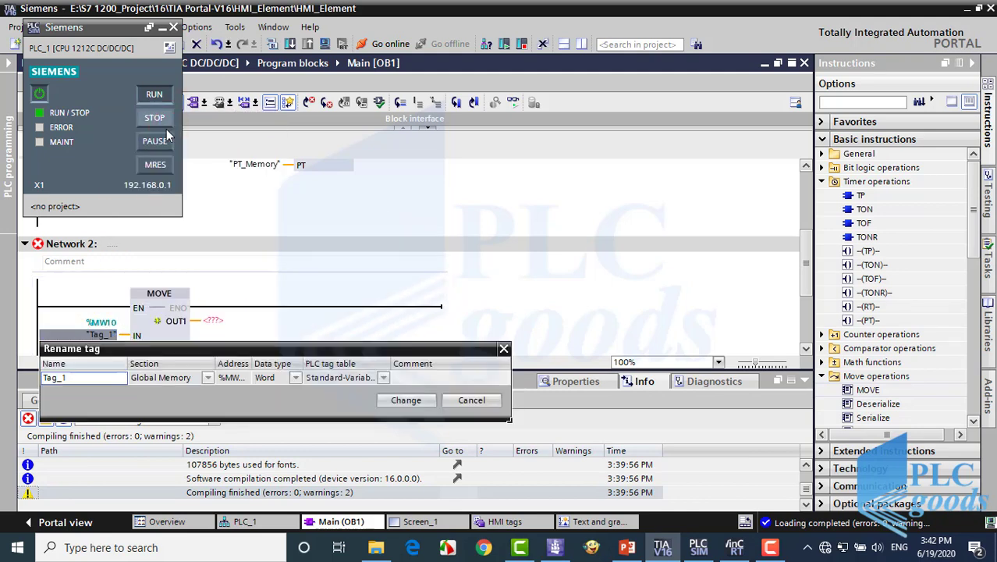
type("Entered Value From")
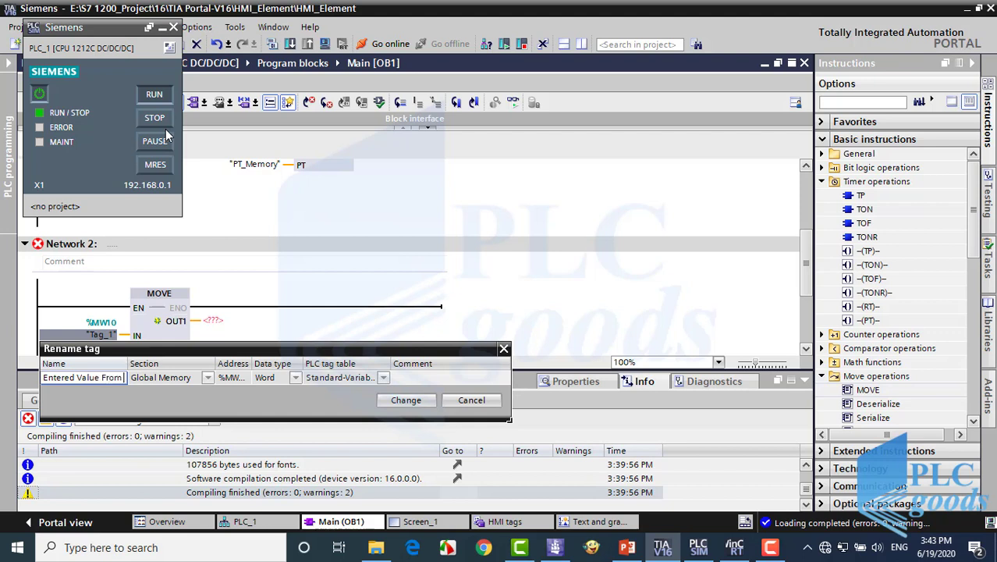
type("HMI")
left_click(394, 401)
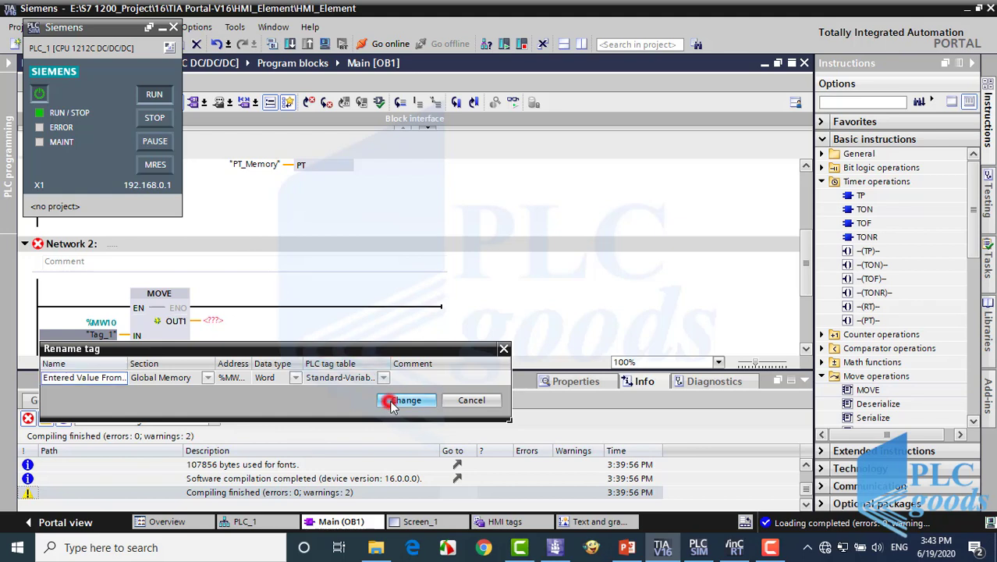
Step: Set the MOVE output to %QW10 and rename that tag 'Analog Output'
left_click(215, 320)
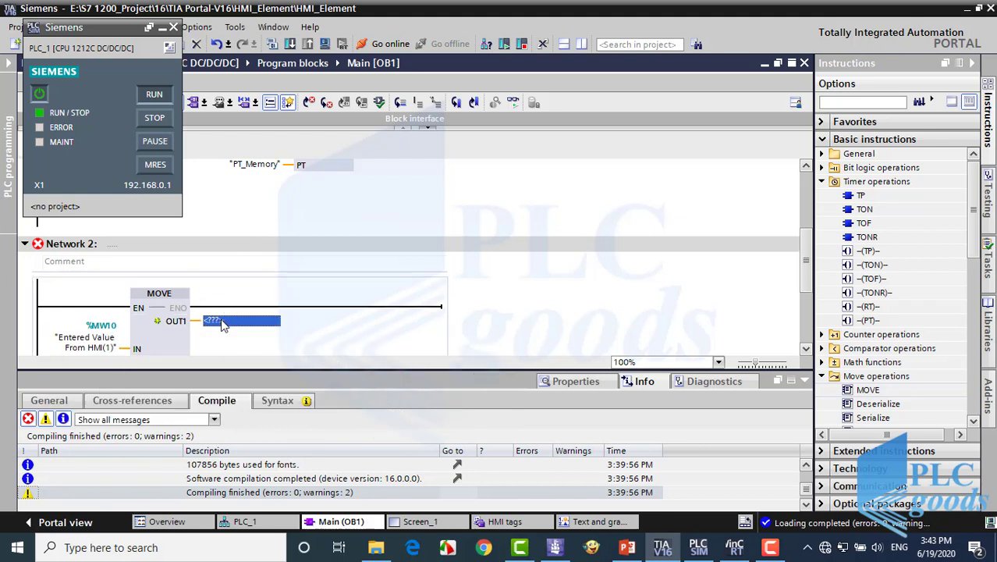
type("QW10")
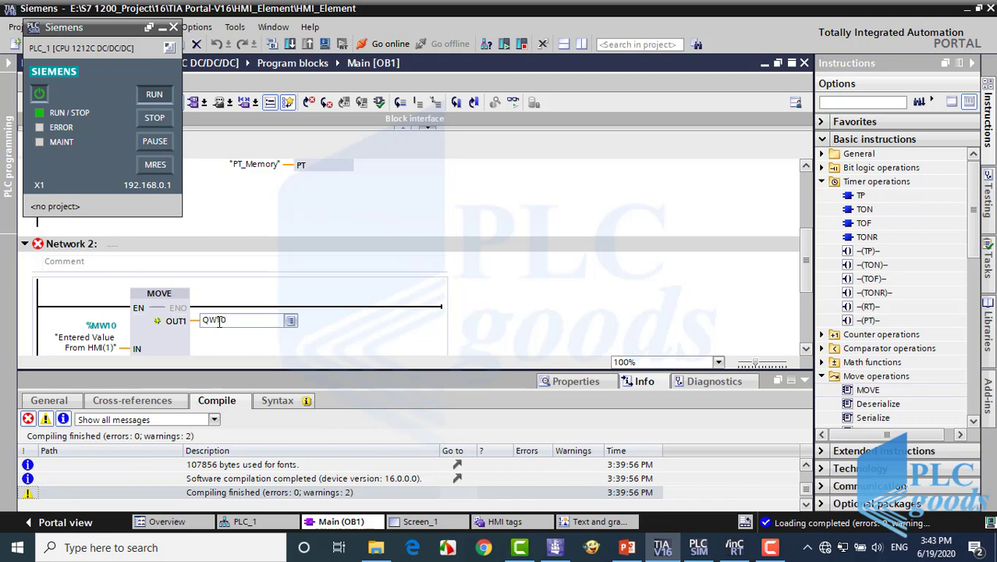
key("Return")
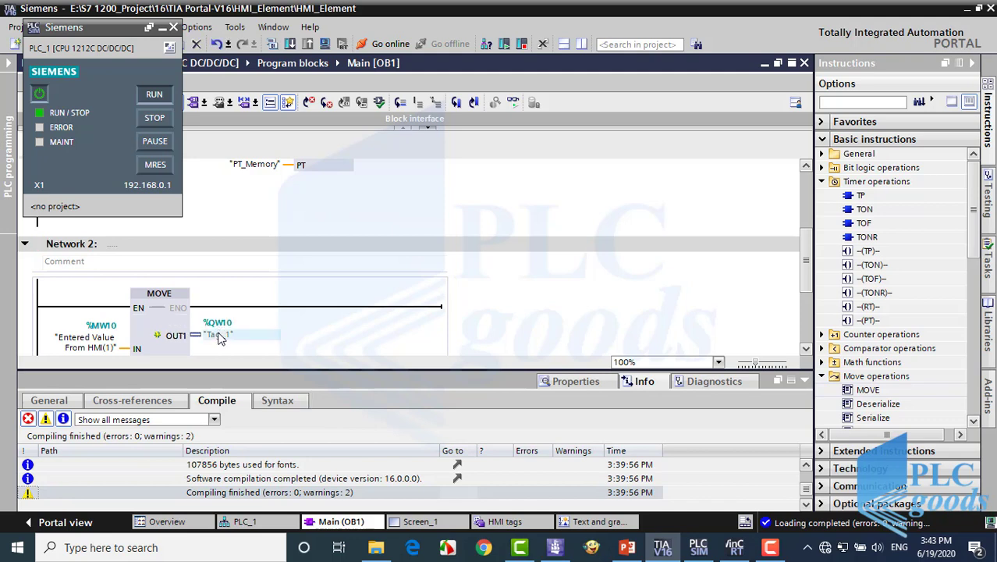
right_click(220, 333)
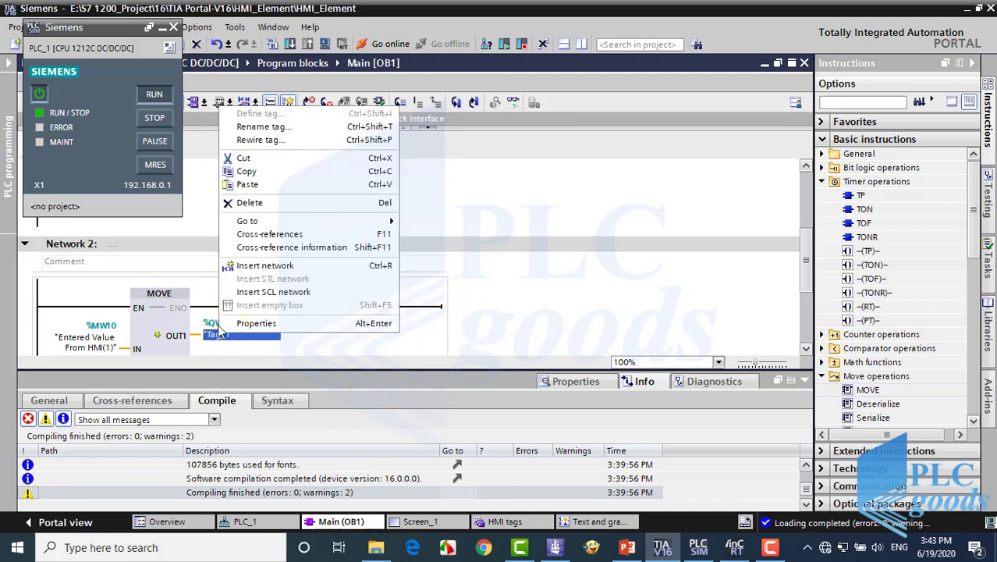
left_click(255, 127)
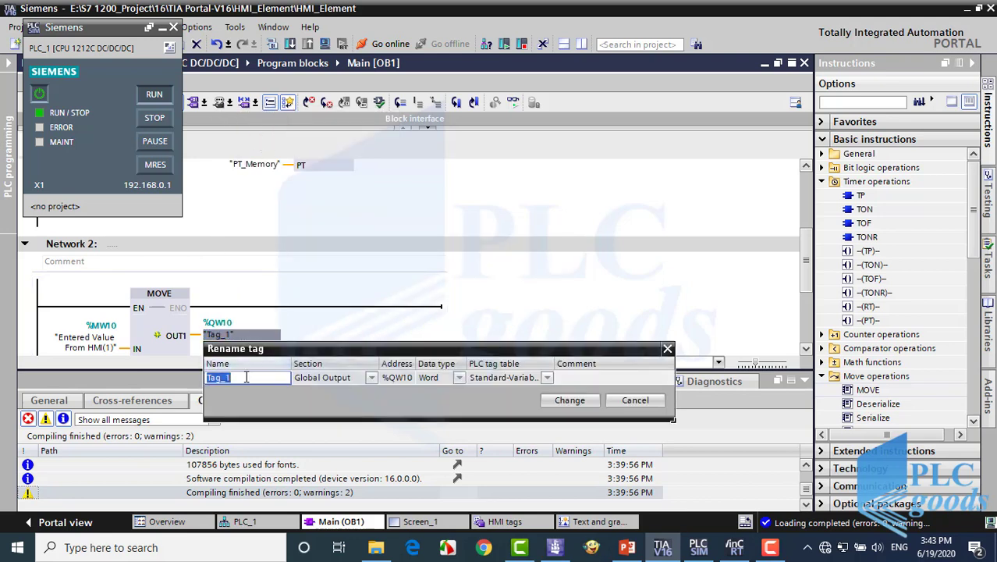
type("Analog Output")
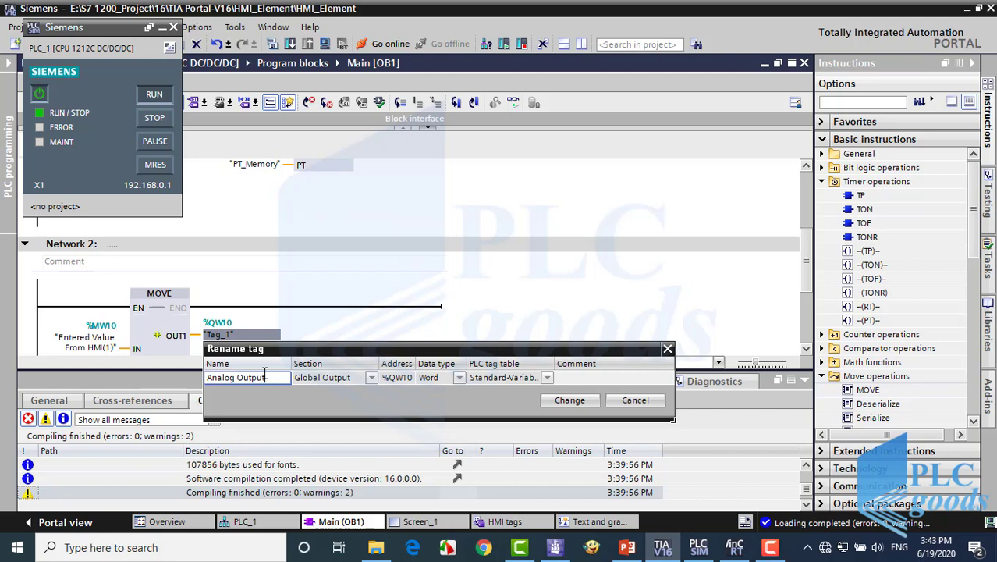
left_click(575, 399)
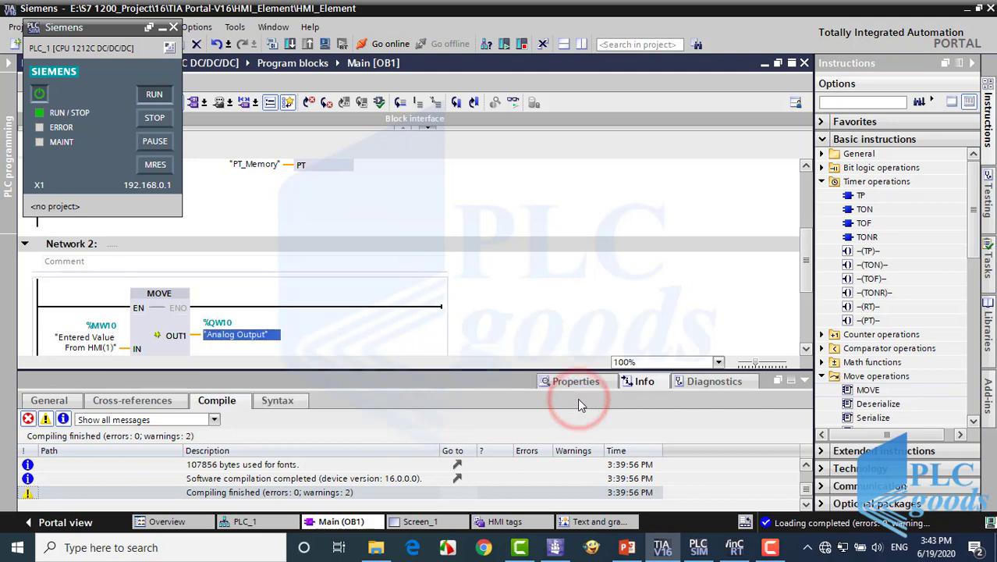
left_click(509, 341)
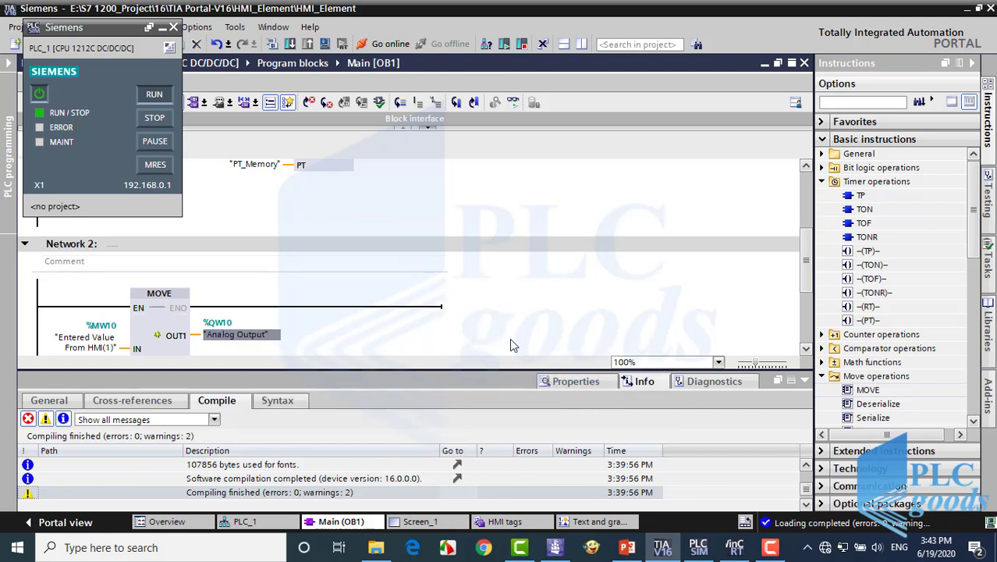
Step: Save the project and load the updated Main block into the simulated PLC
left_click_drag(132, 34, 114, 72)
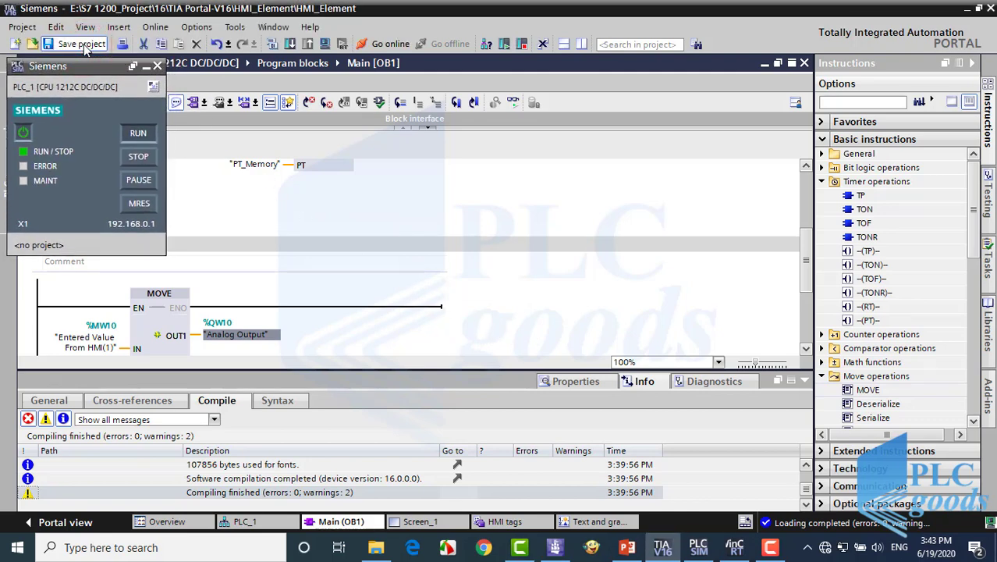
left_click(84, 49)
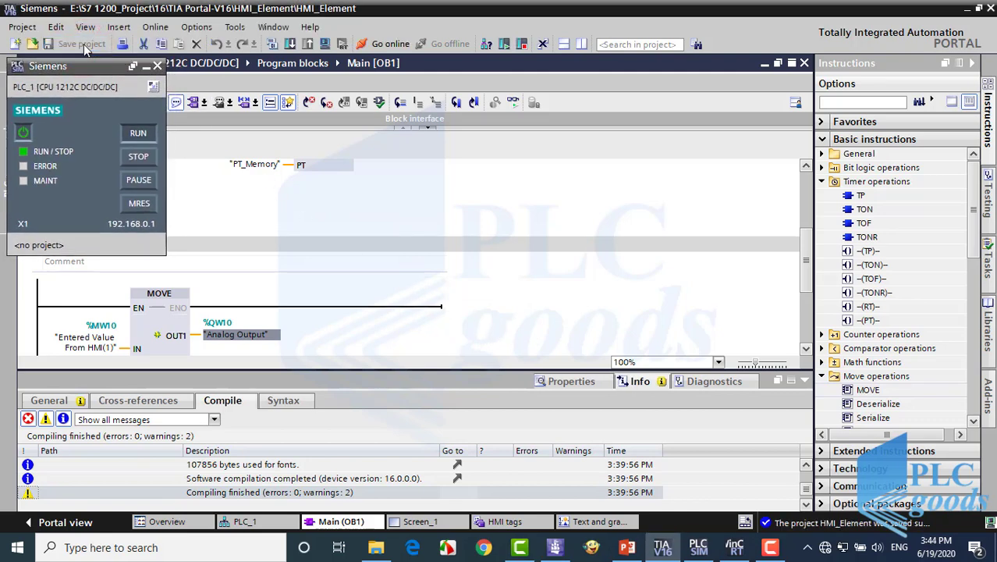
left_click(289, 46)
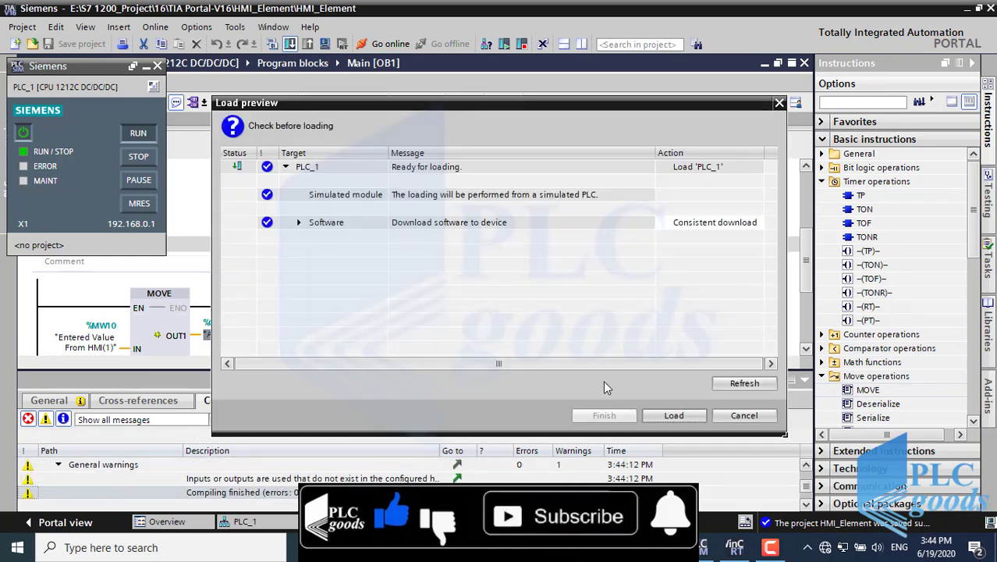
left_click(668, 419)
left_click(666, 415)
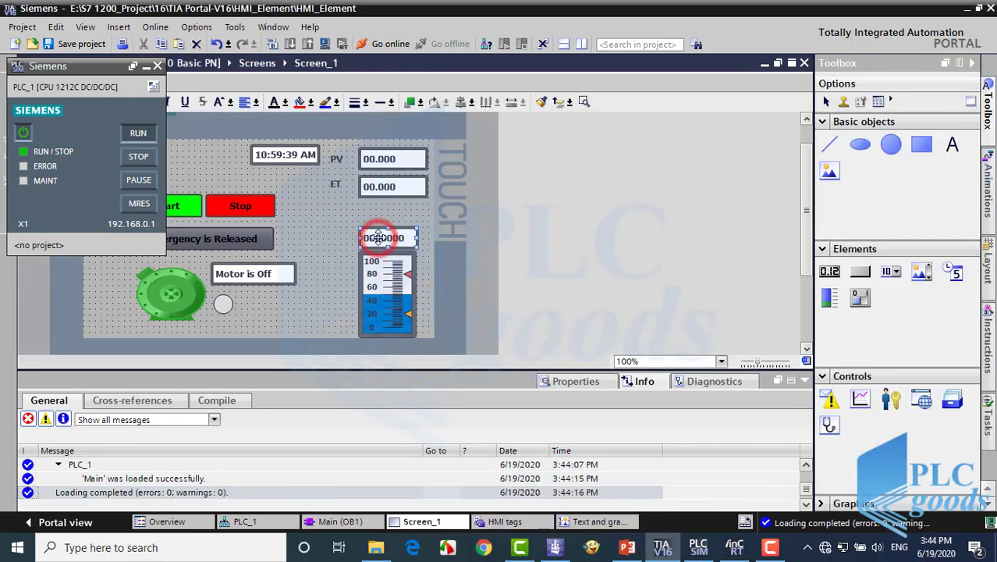
Step: Assign the PLC tag 'Entered Value From HMI(1)' to the I/O field
left_click(556, 382)
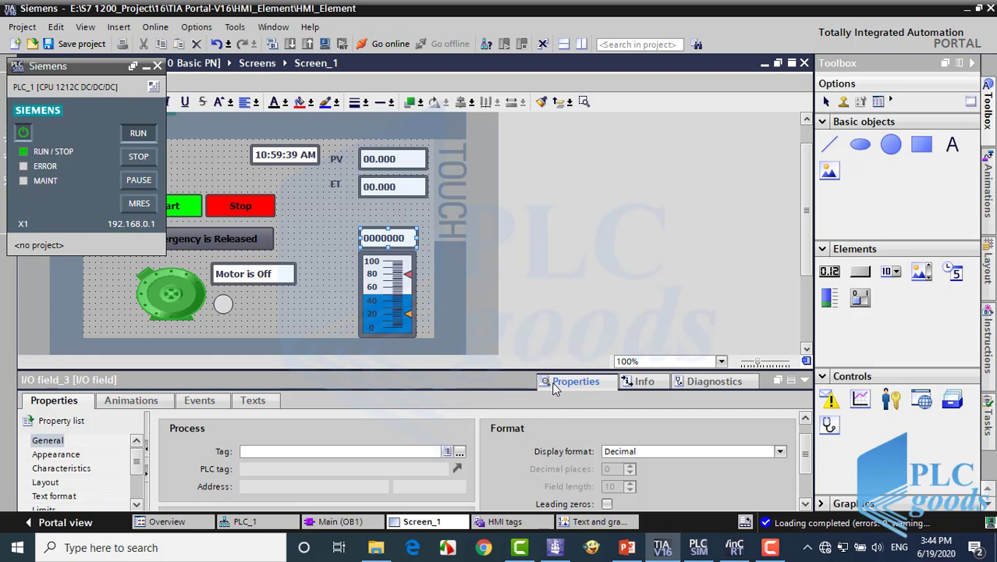
left_click(459, 451)
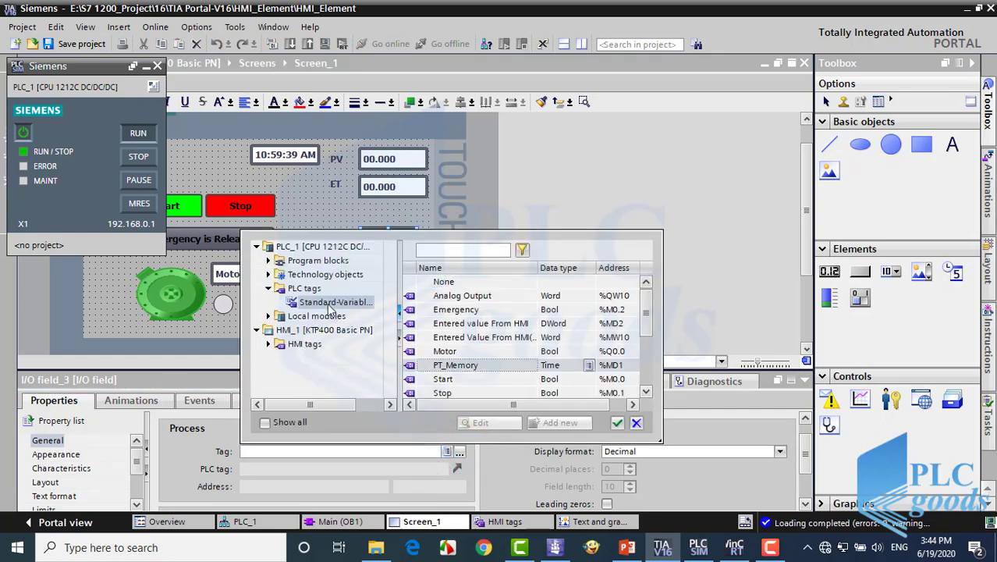
left_click(334, 302)
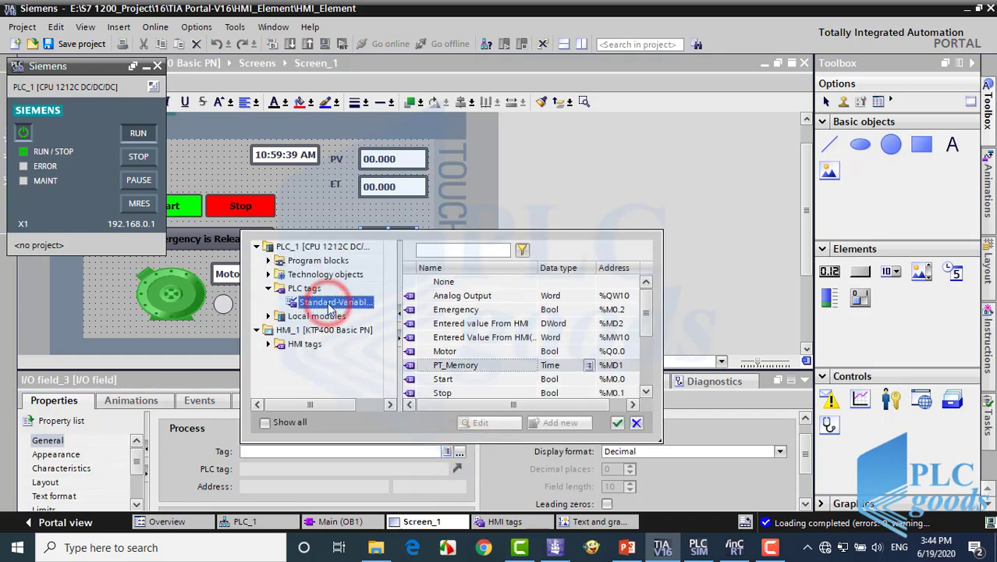
left_click(477, 339)
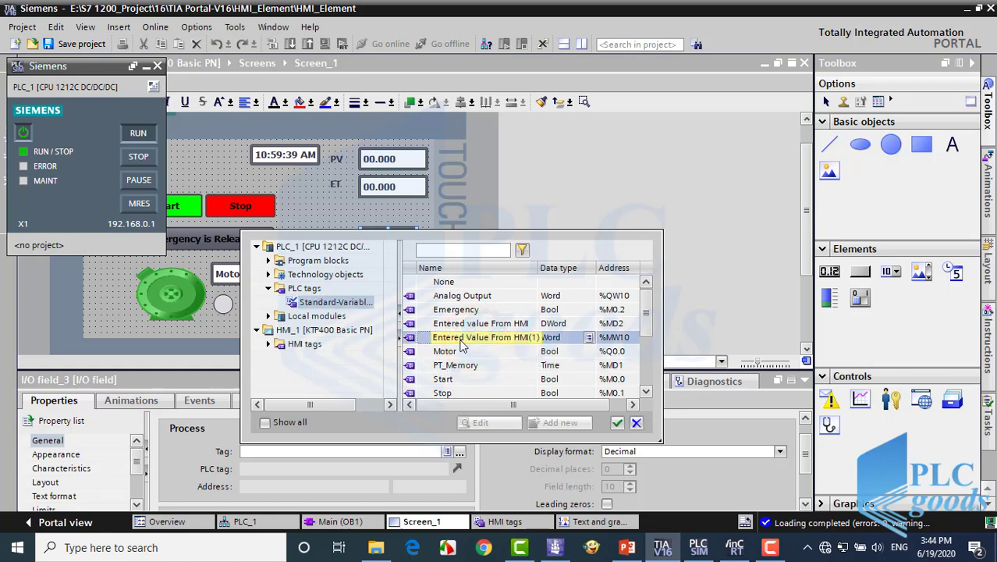
double_click(462, 346)
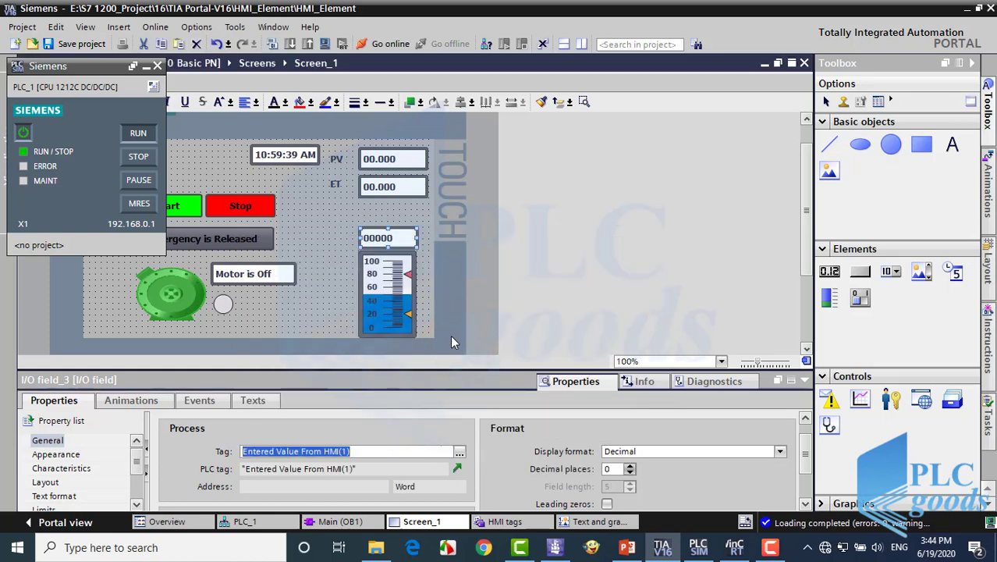
Step: Give the bar graph process tag 'Analog Output' and maximum scale 1000
left_click(397, 307)
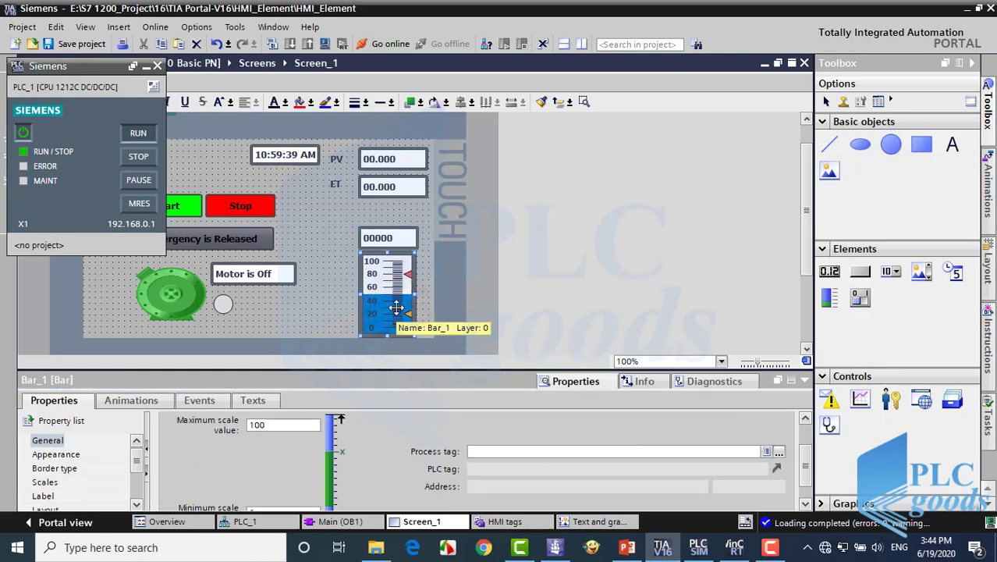
left_click(779, 452)
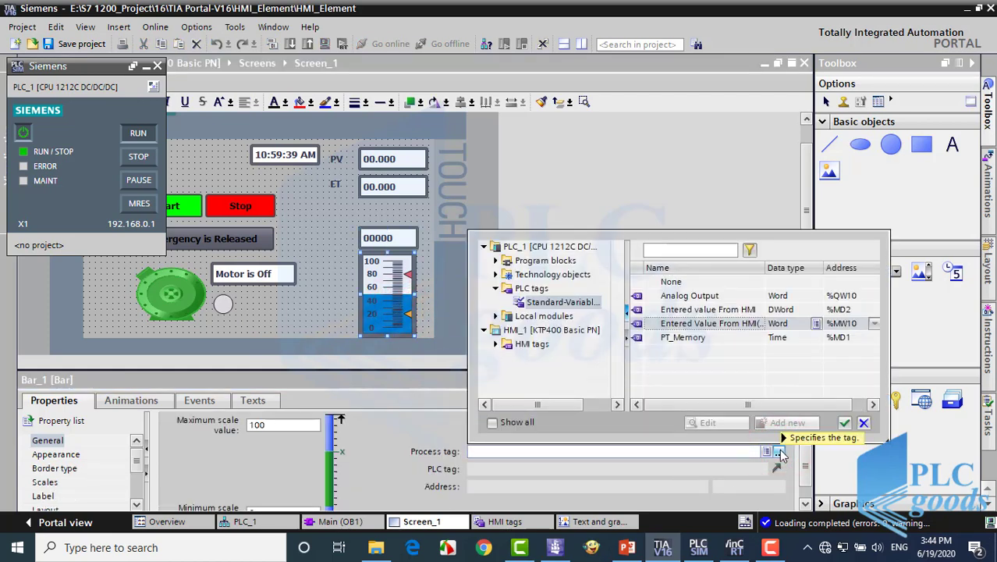
left_click(702, 295)
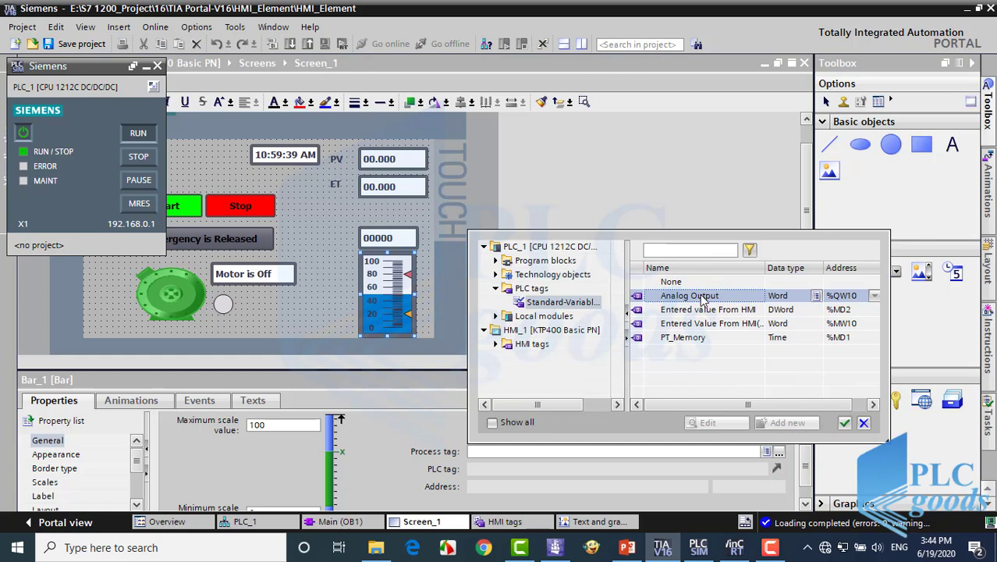
double_click(701, 296)
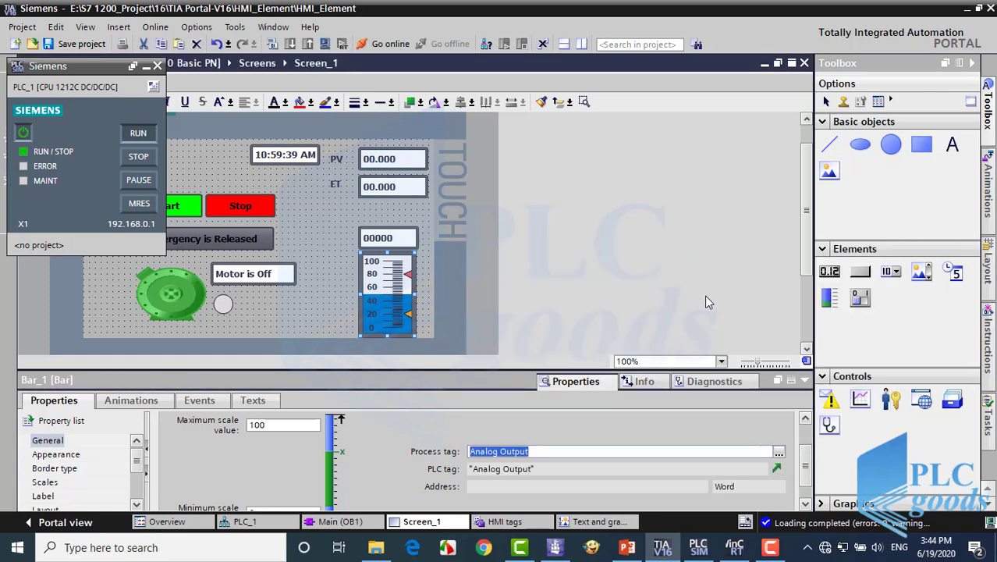
left_click(277, 425)
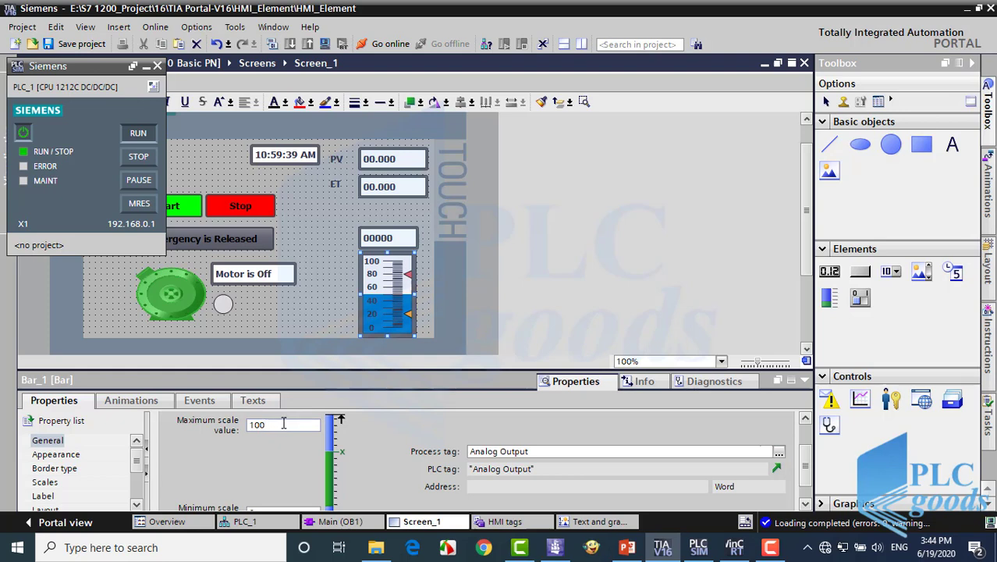
type("0")
left_click(288, 446)
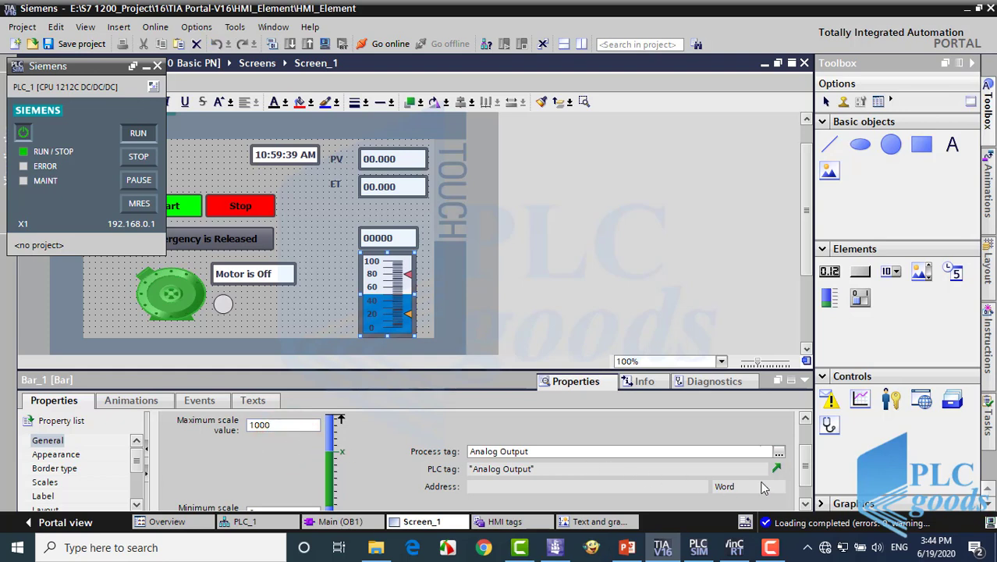
left_click_drag(806, 476, 812, 480)
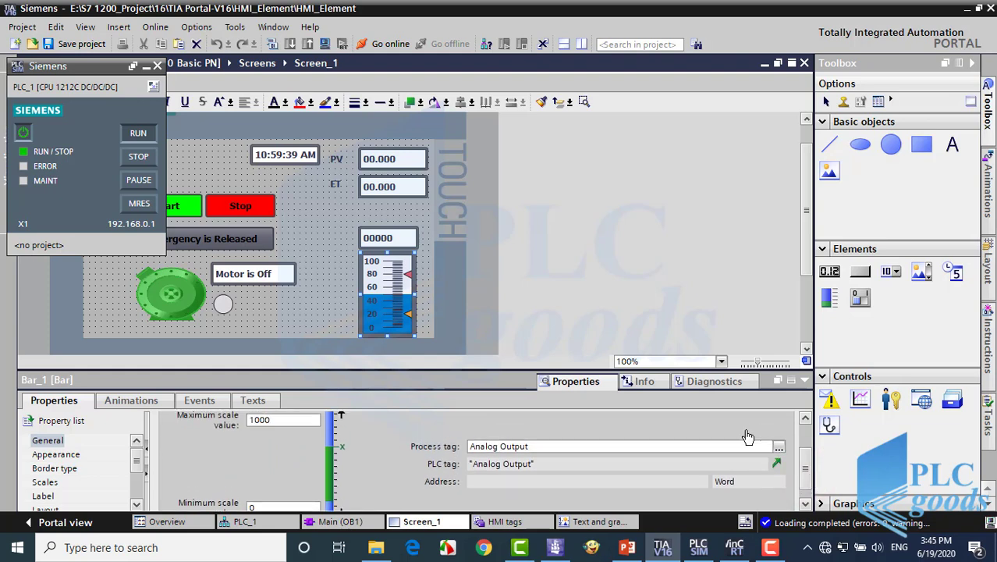
Step: Save and compile the project, then monitor Main [OB1] online
left_click(73, 48)
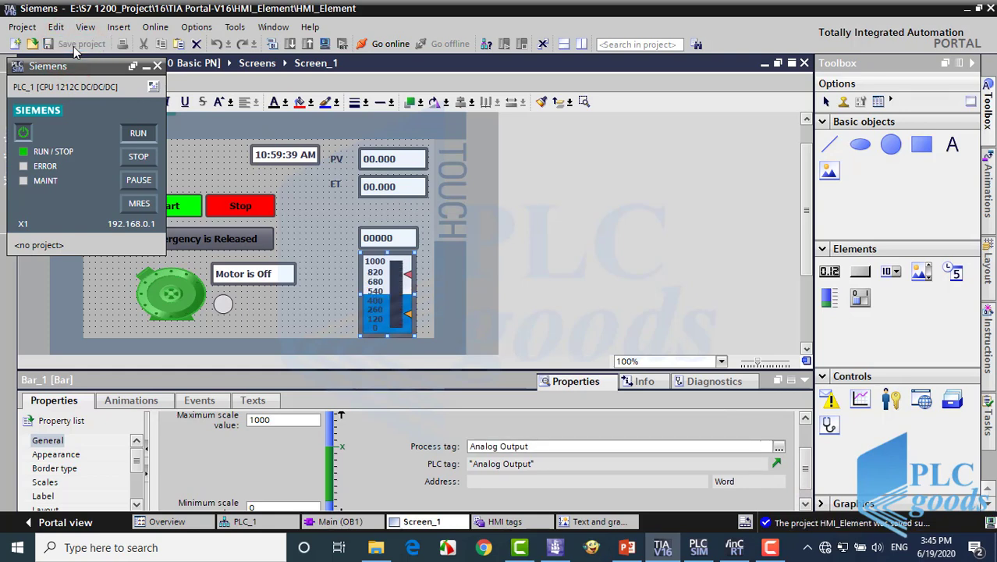
left_click(324, 44)
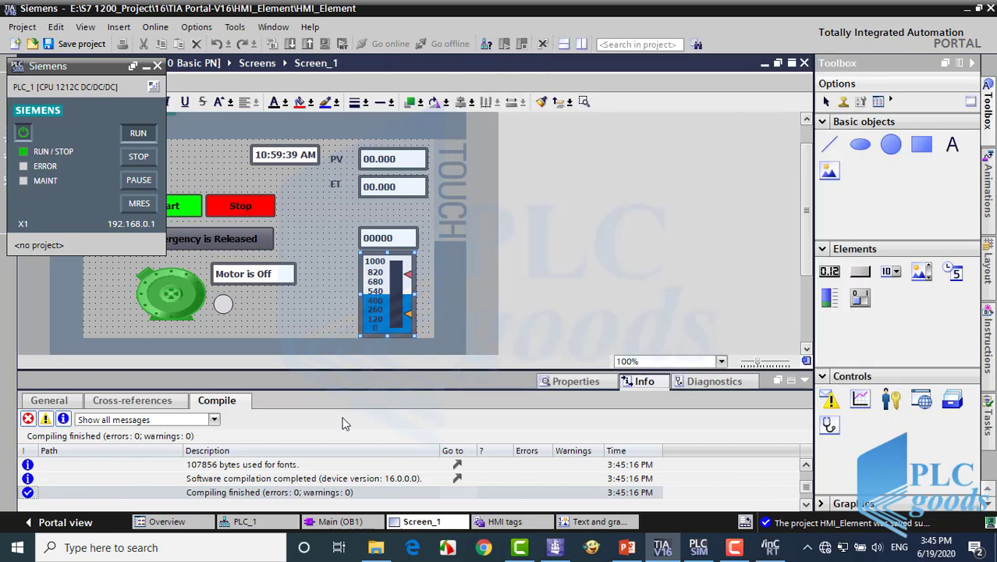
left_click(338, 522)
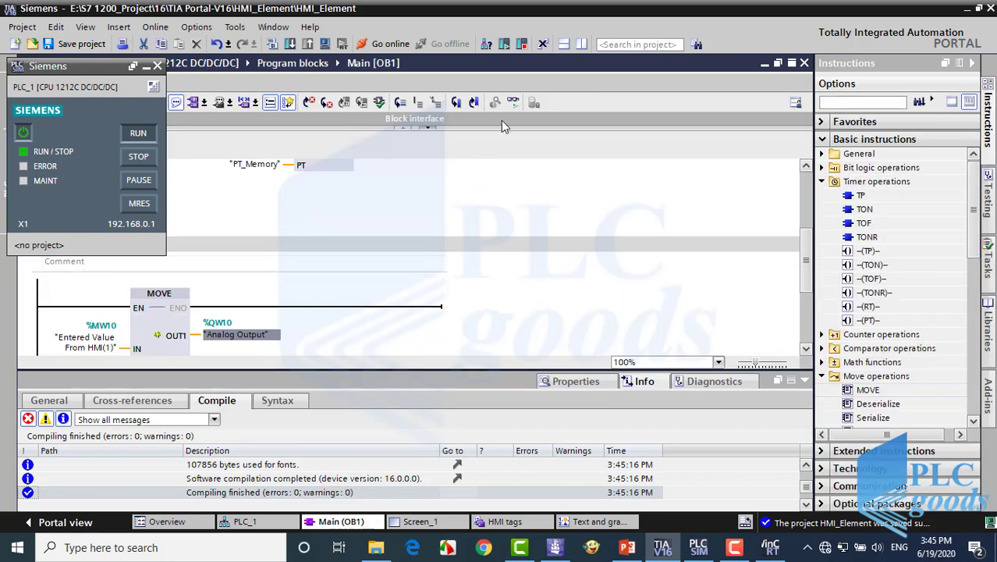
left_click(515, 104)
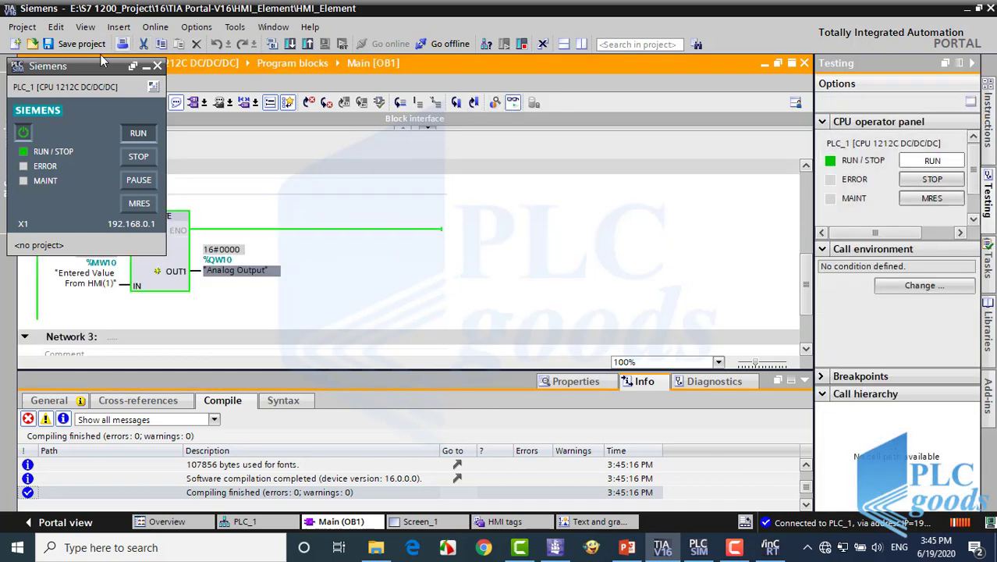
Step: Show the MOVE network's values in decimal and bring up the HMI runtime simulator
left_click_drag(85, 69, 100, 27)
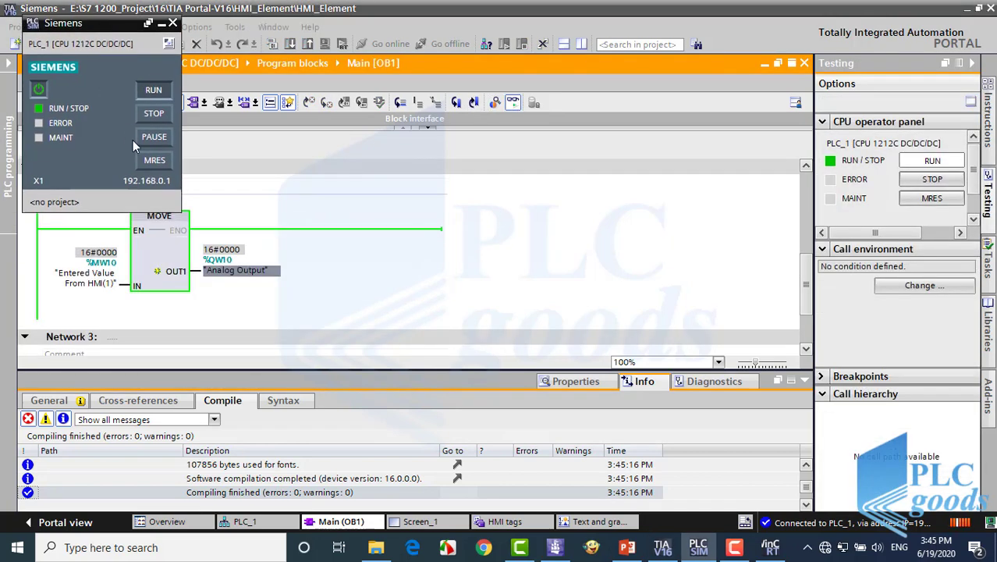
left_click(248, 267)
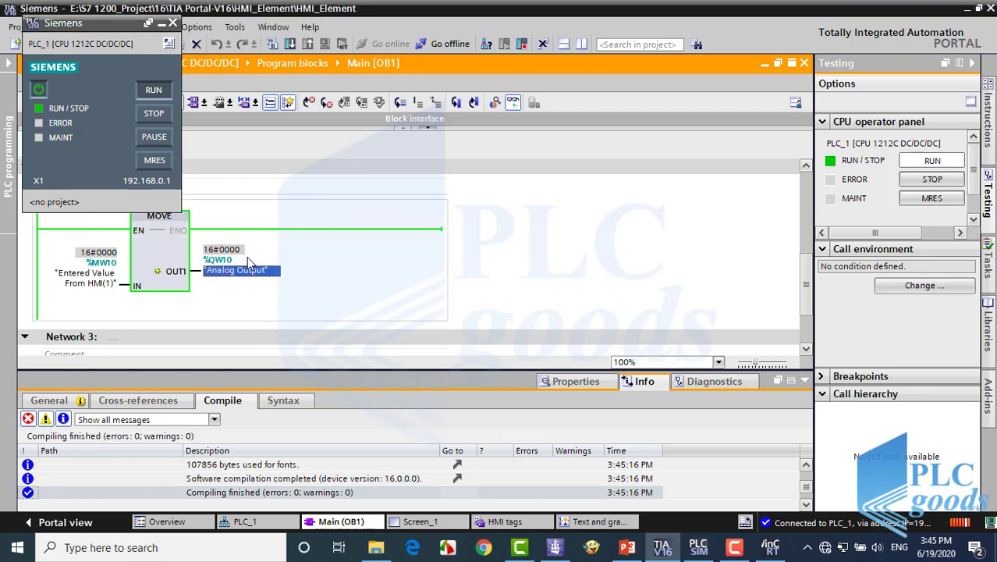
right_click(248, 262)
mouse_move(343, 289)
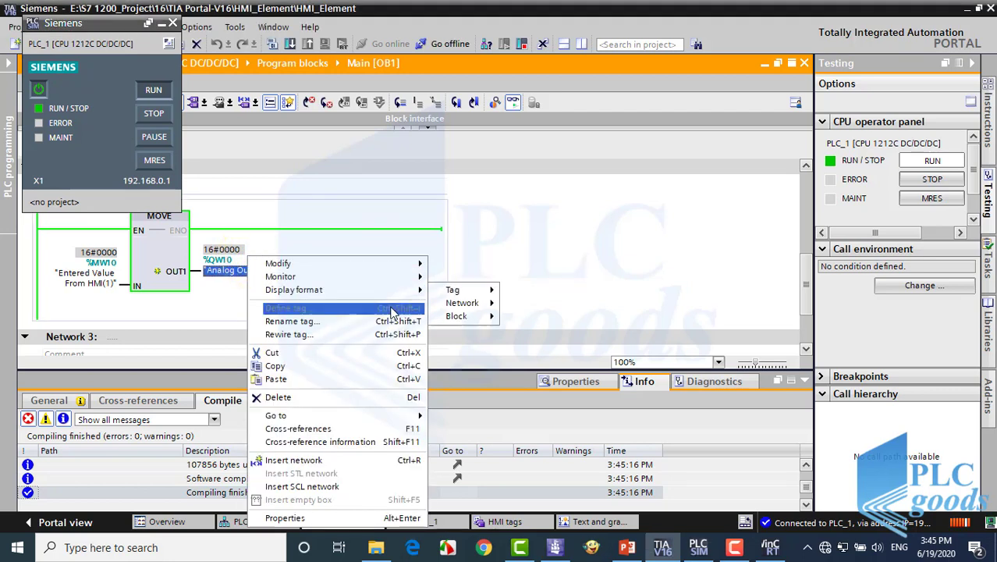
mouse_move(467, 303)
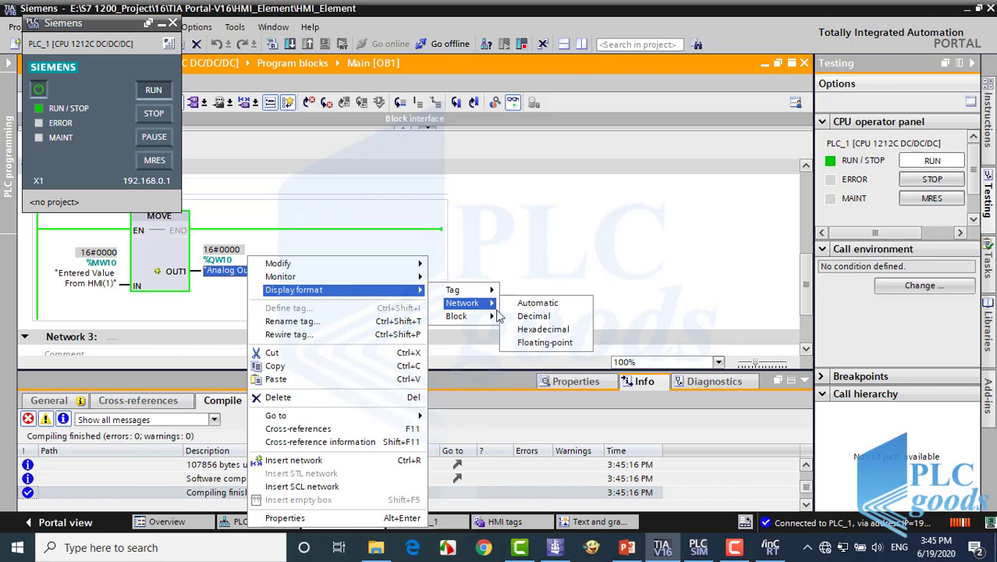
left_click(530, 316)
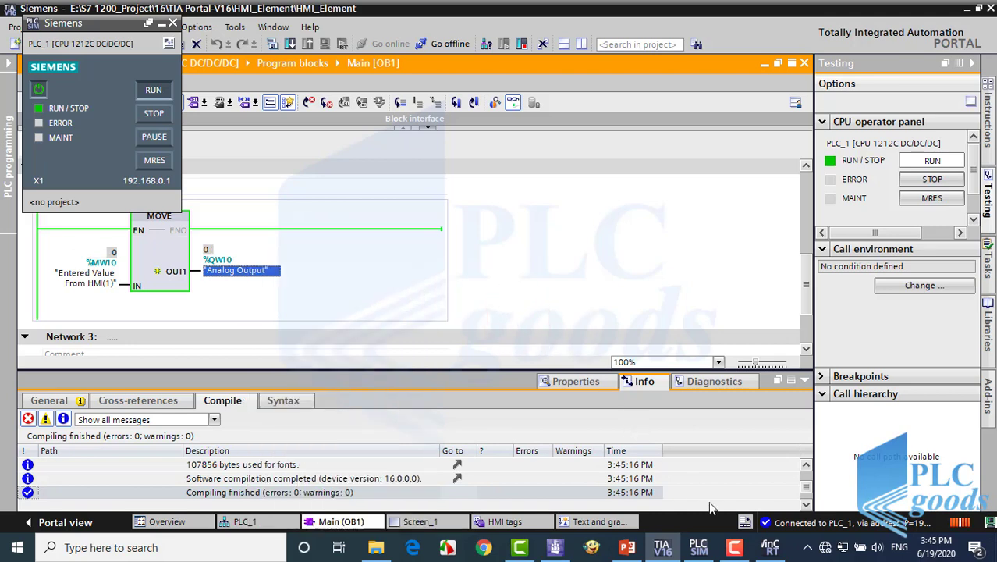
left_click(769, 547)
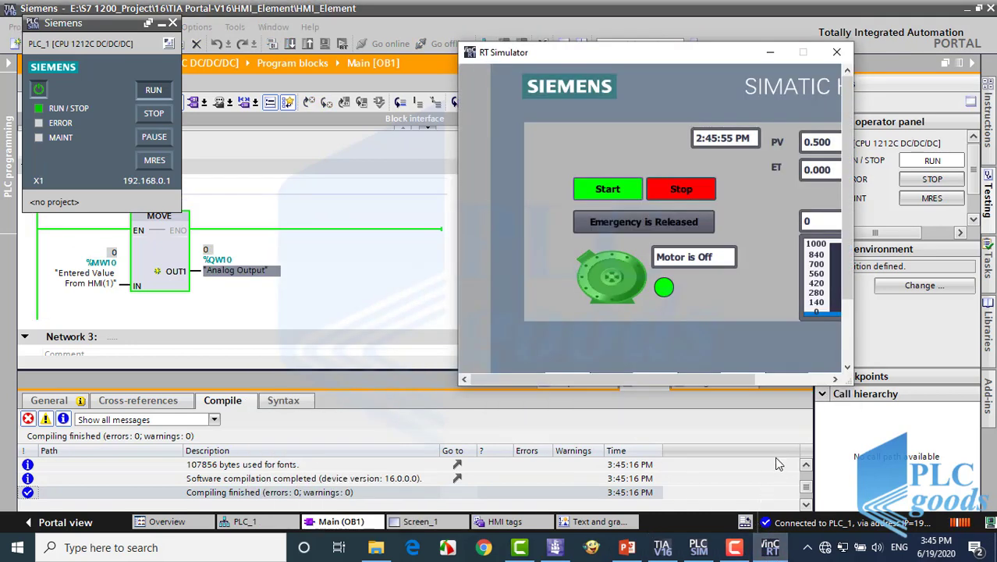
Step: Enlarge the RT Simulator and enter 20, 500, then 1500 in the I/O field
left_click_drag(852, 385, 938, 440)
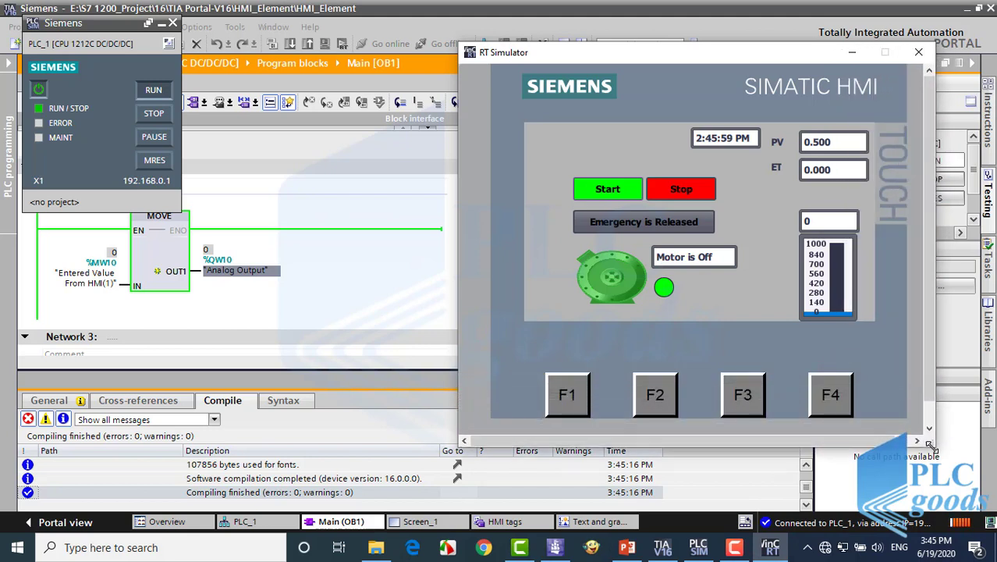
left_click_drag(938, 441, 958, 468)
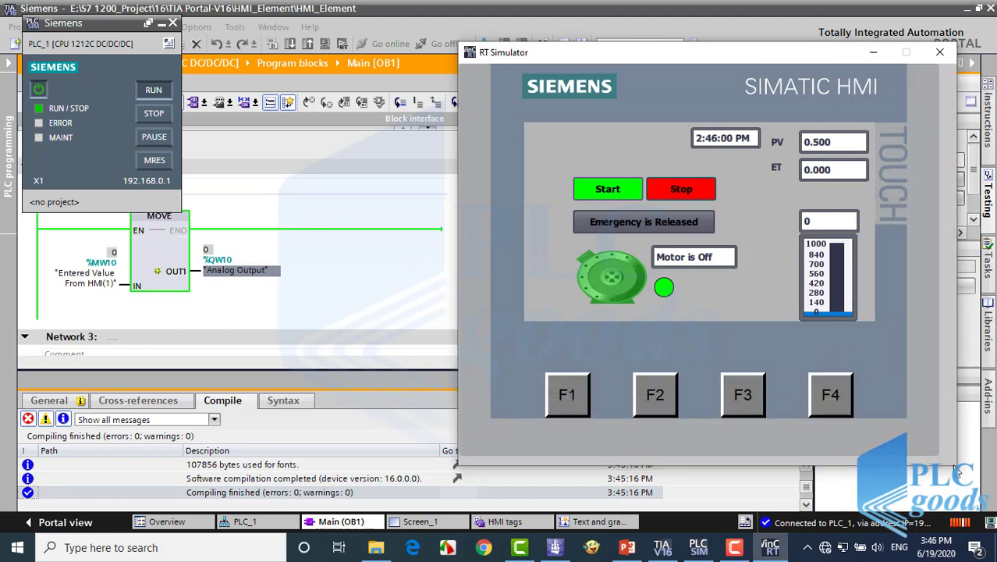
left_click(812, 222)
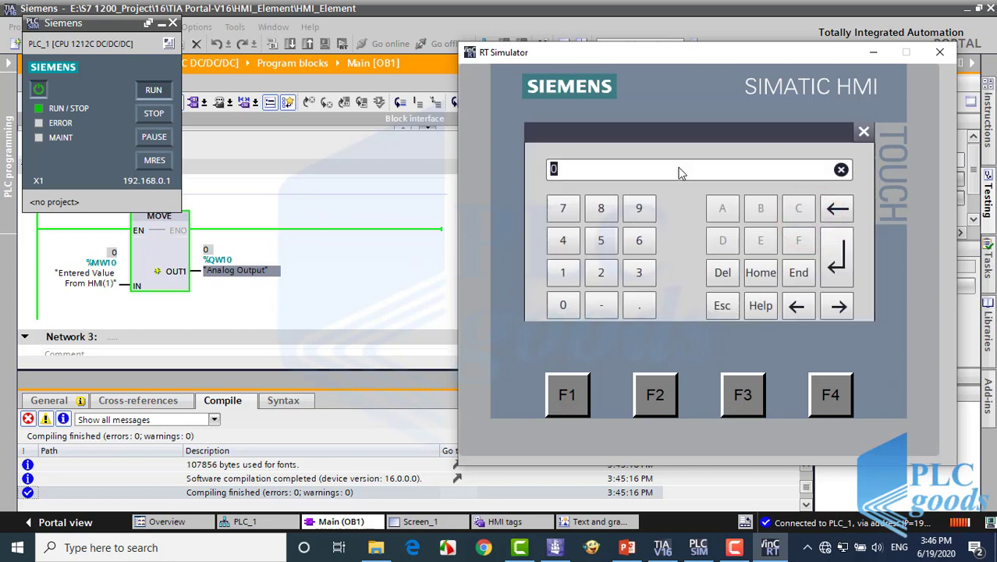
type("2")
key("Return")
type("50")
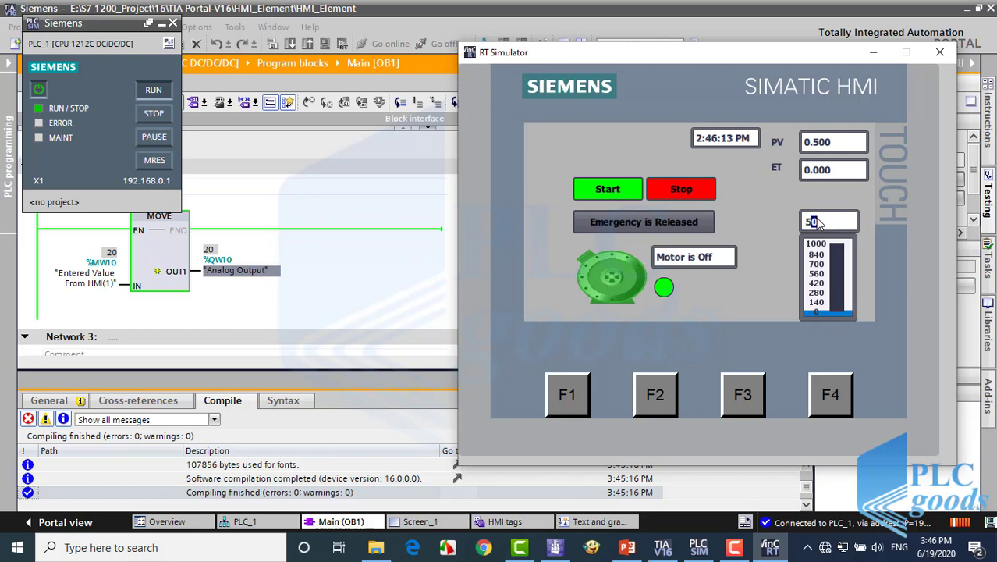
key("Return")
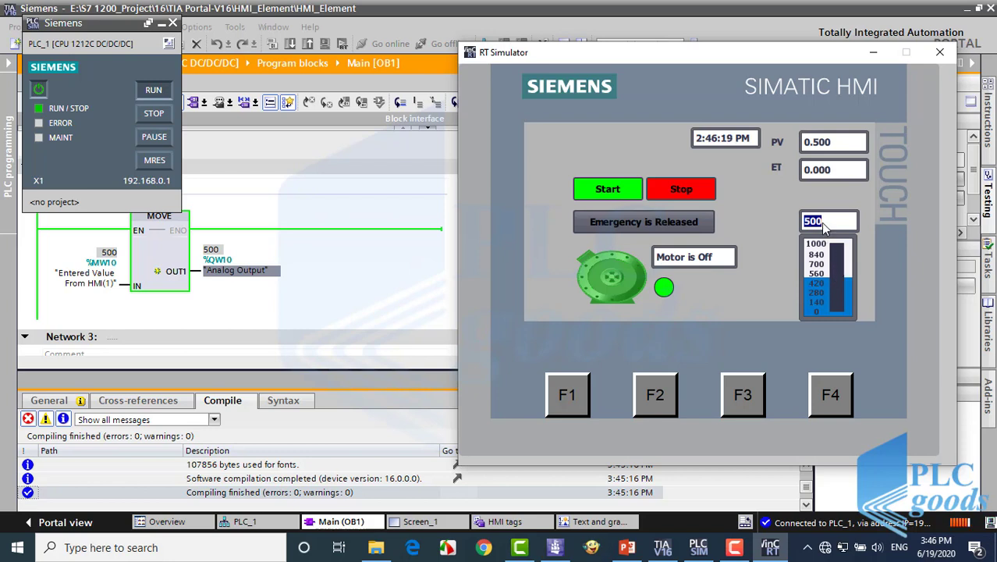
type("1500")
key("Return")
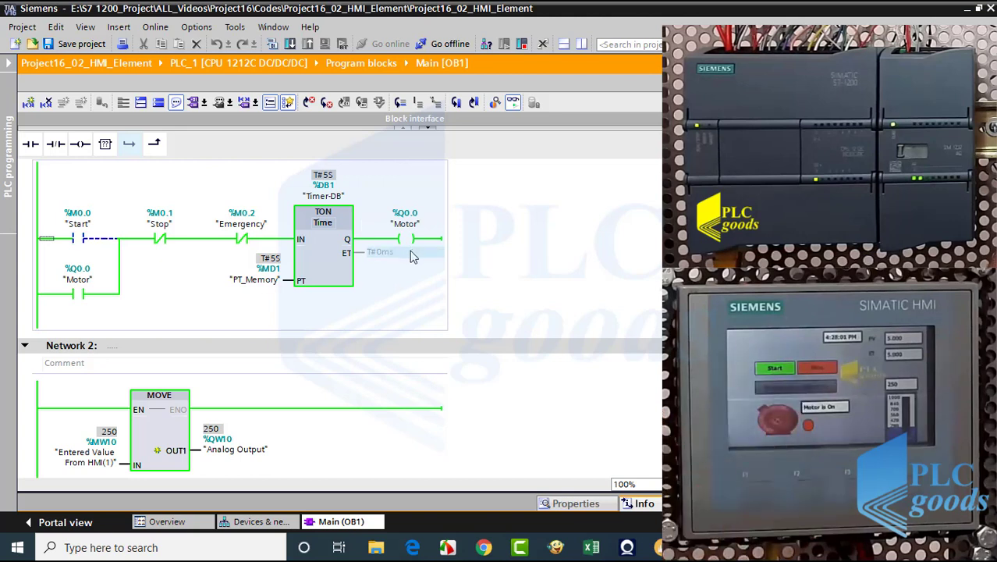
Step: Select Network 2 containing the MOVE block
left_click(109, 445)
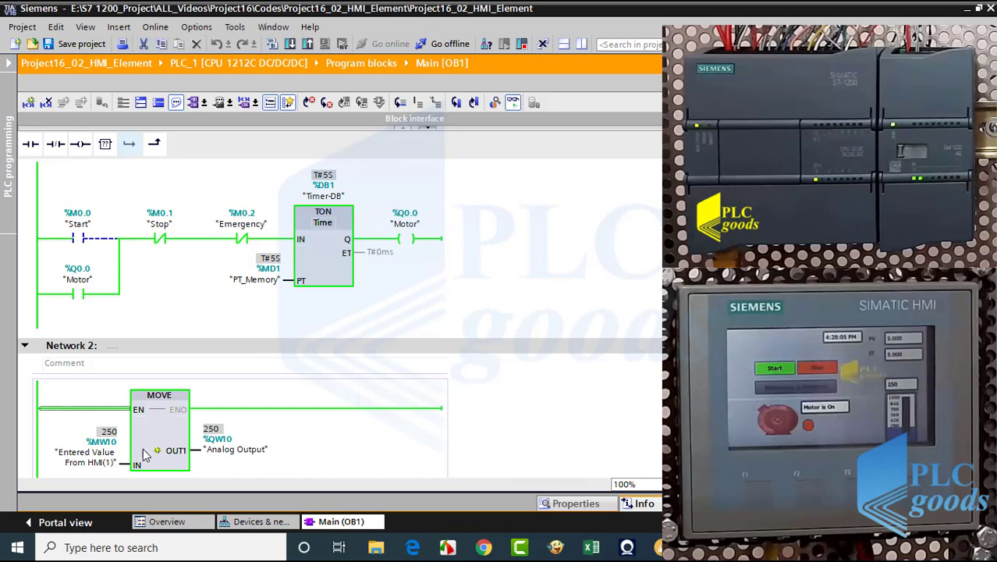